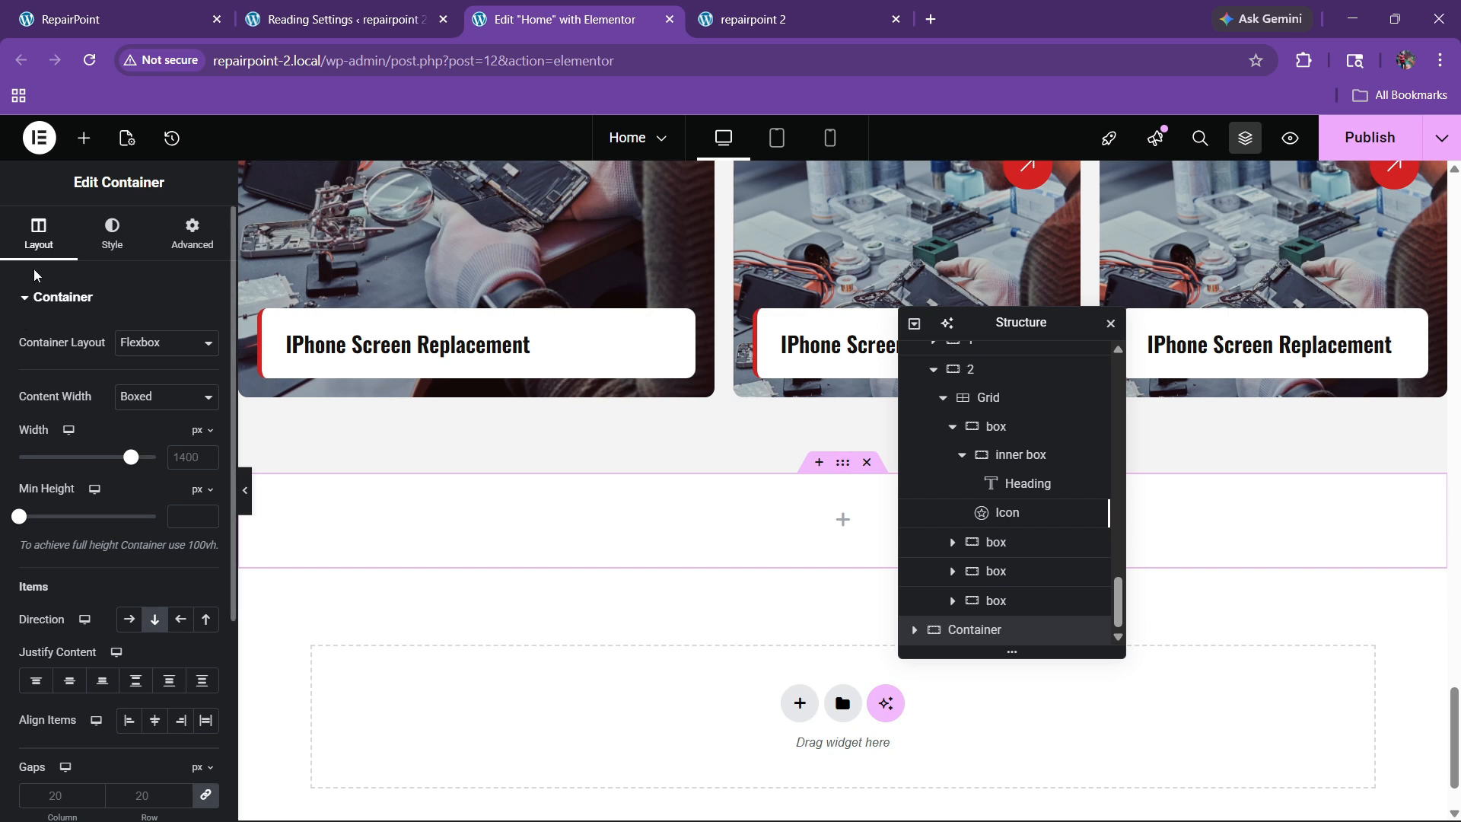
Step: Give the empty container the global 'bg' light-grey background and 80 px bottom padding
{"action": "left_click", "coordinate": [113, 232]}
{"action": "left_click", "coordinate": [181, 421]}
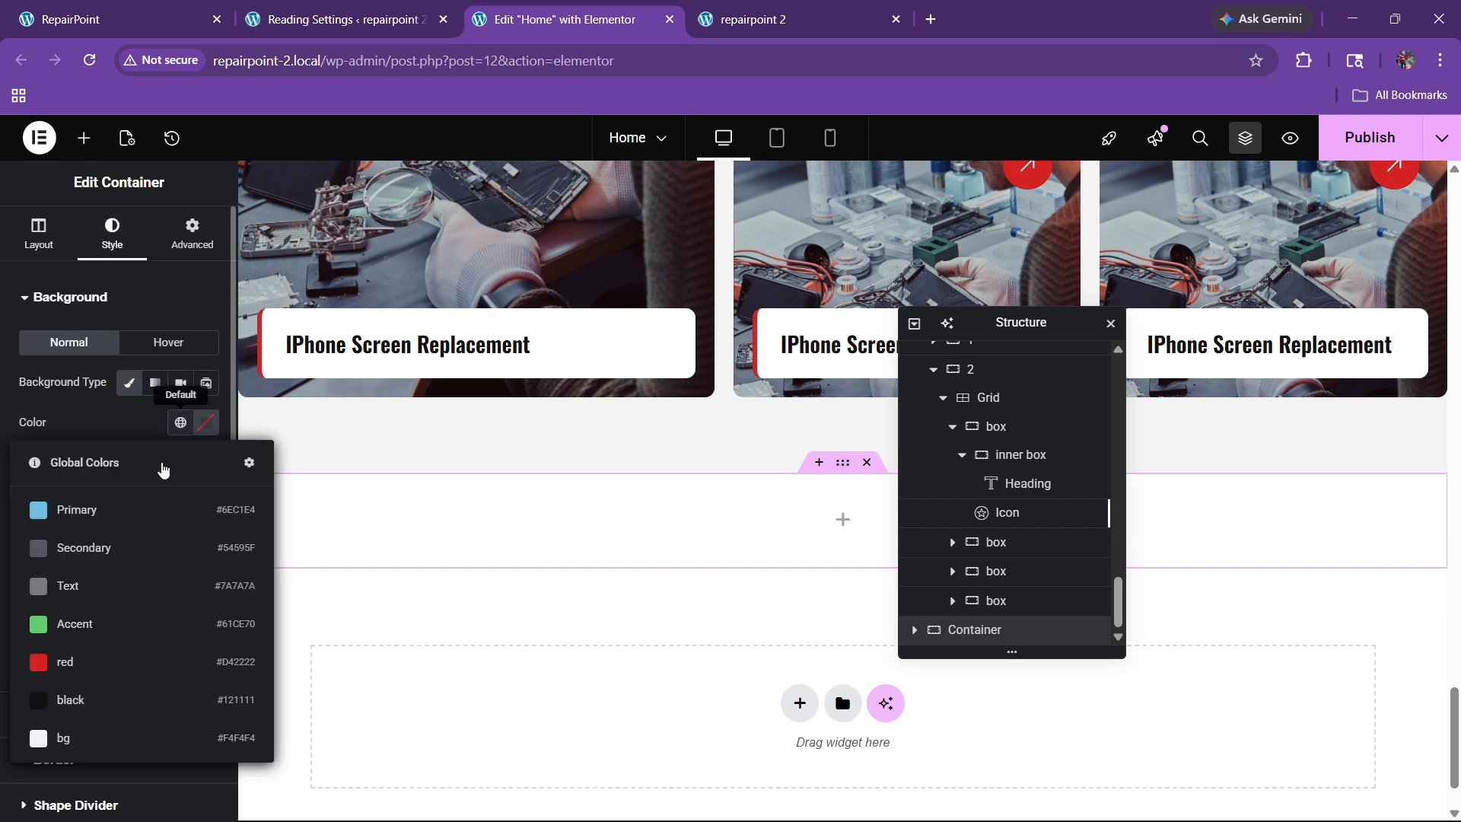
{"action": "left_click", "coordinate": [68, 738]}
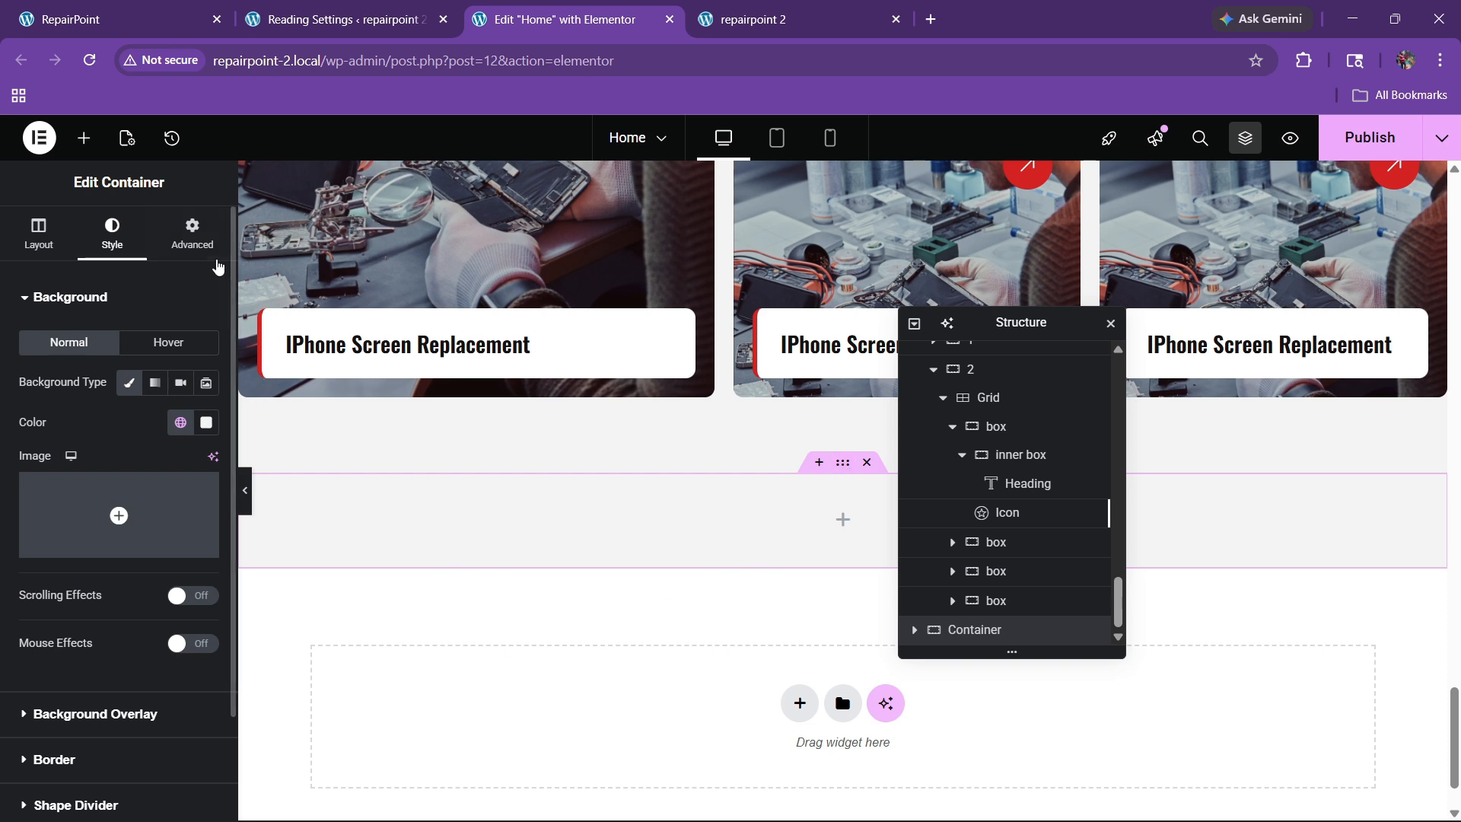
{"action": "left_click", "coordinate": [192, 230]}
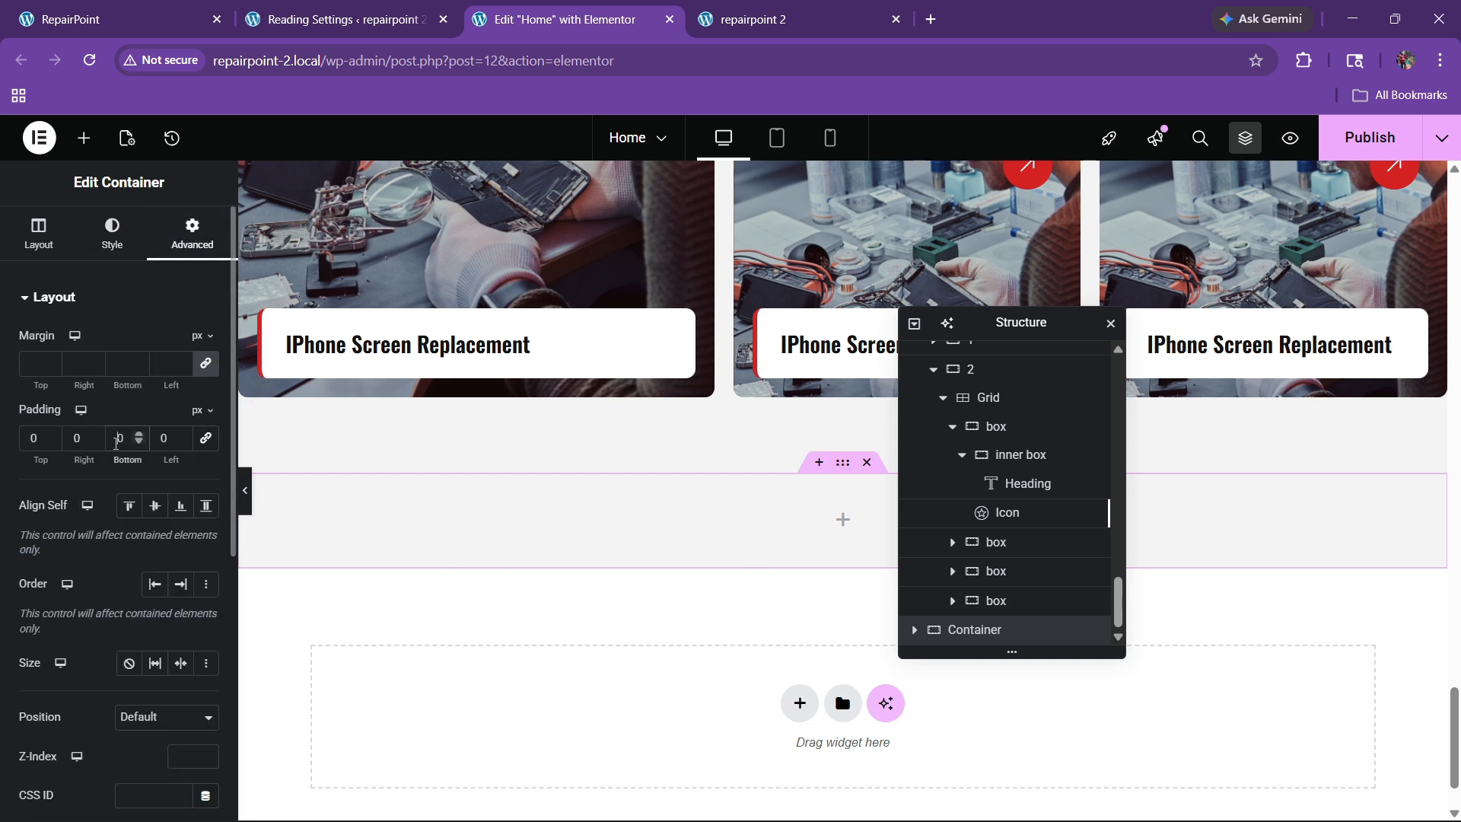
{"action": "key", "text": "ctrl+1"}
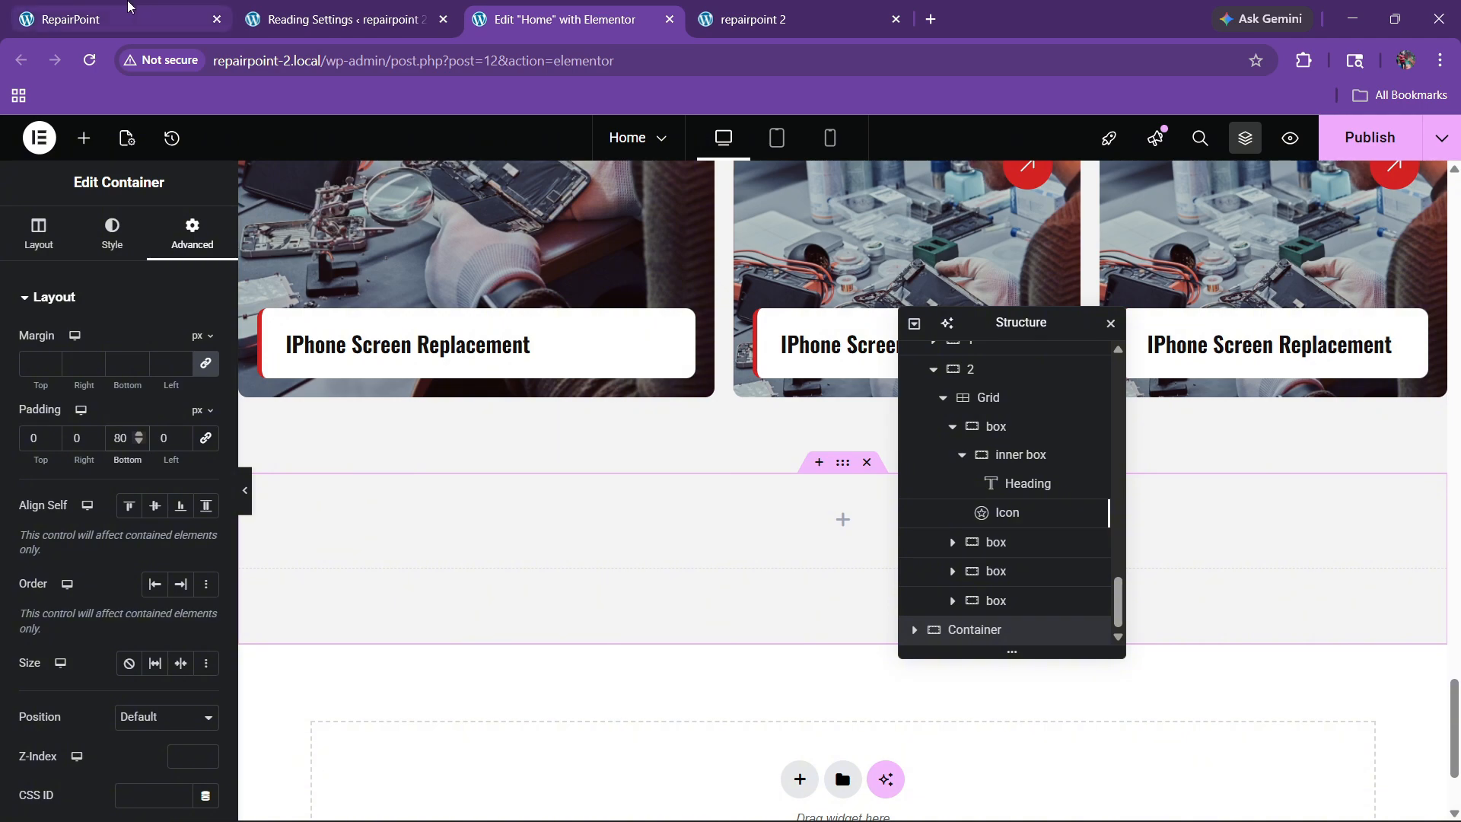
{"action": "left_click", "coordinate": [593, 10]}
Step: Copy the OUR PROJECTS label into the empty container
{"action": "scroll", "coordinate": [526, 385], "scroll_direction": "up", "scroll_amount": 10}
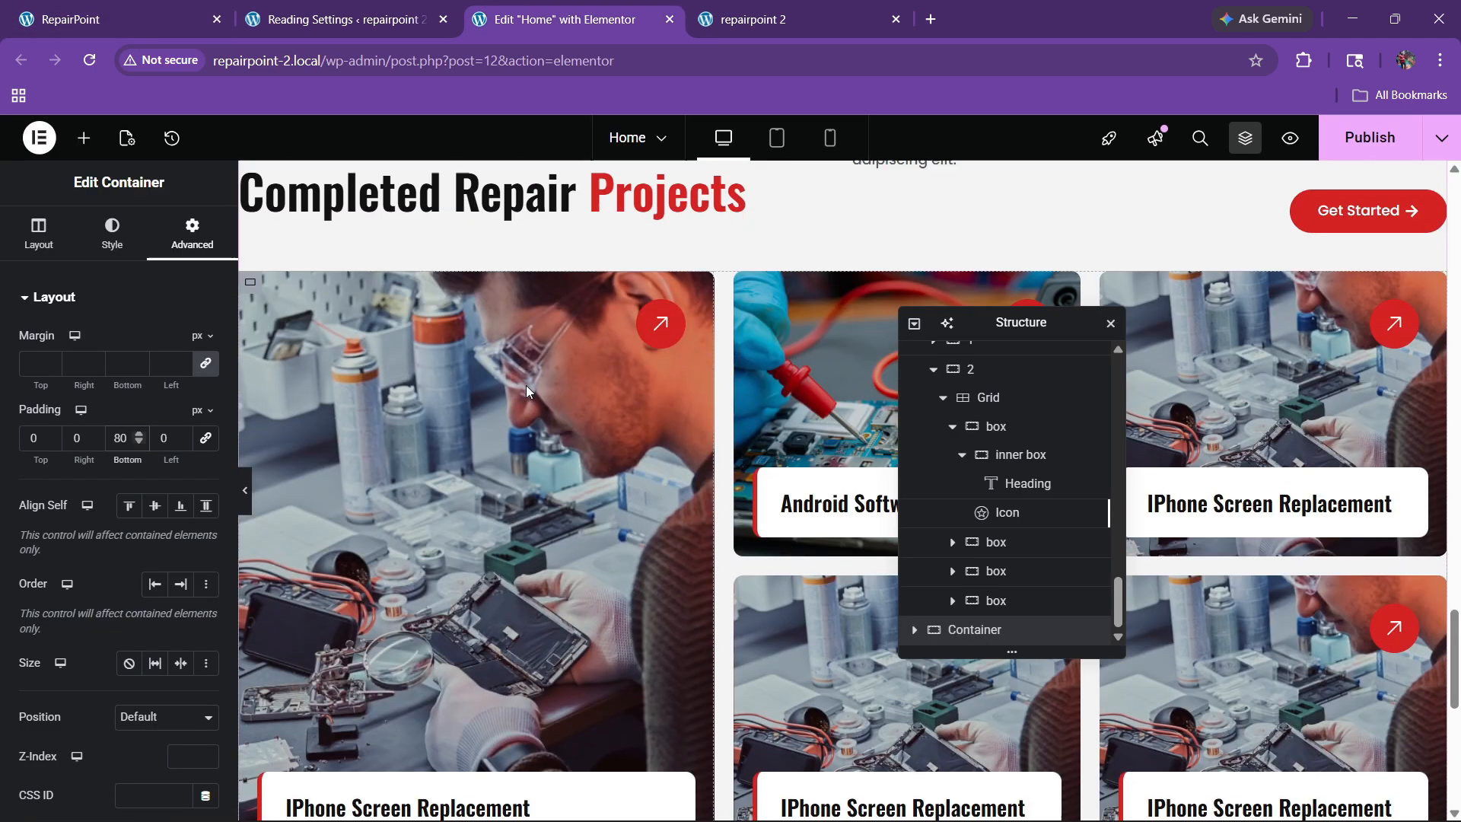
{"action": "right_click", "coordinate": [340, 435]}
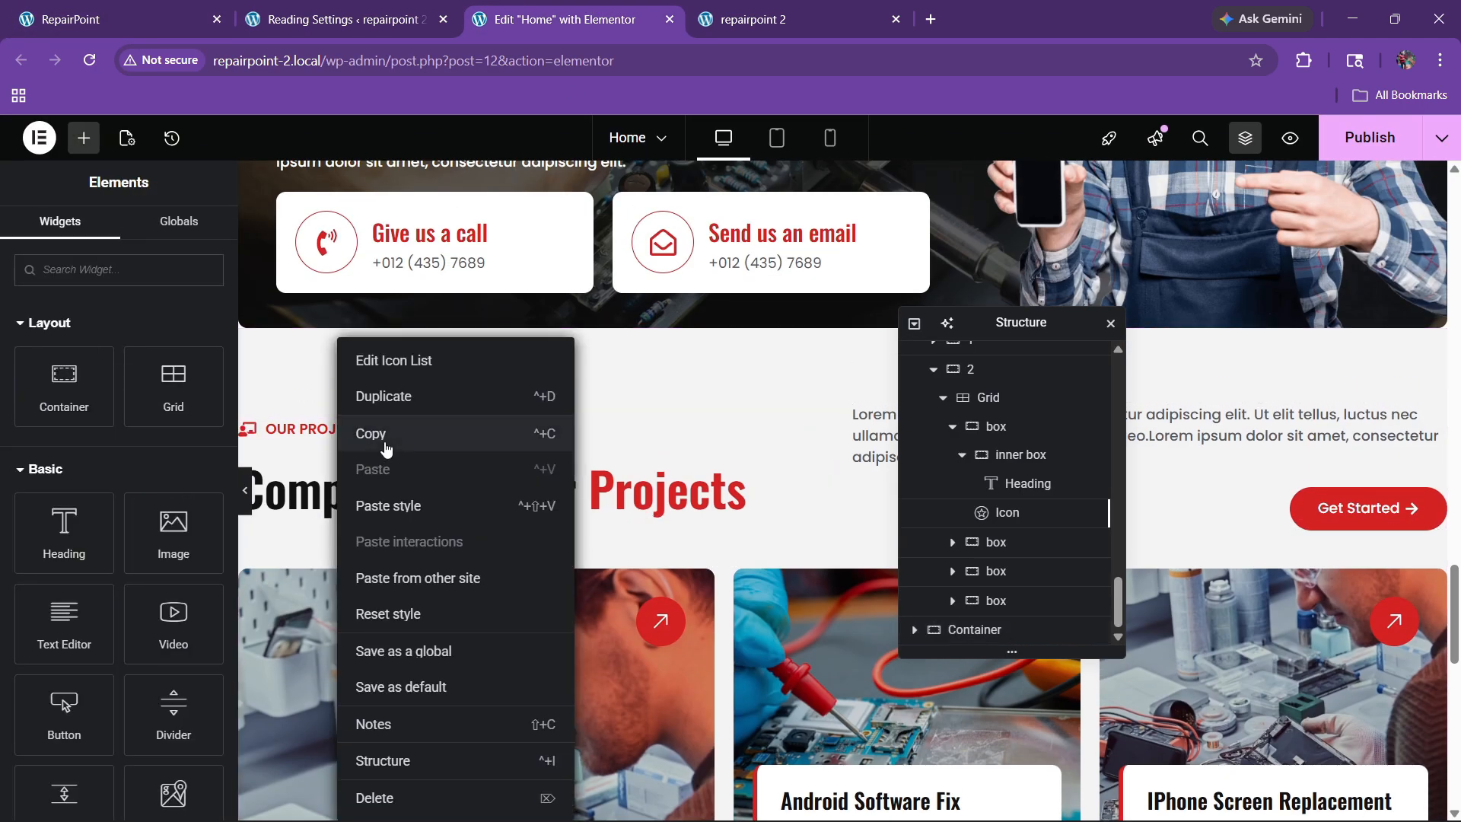
{"action": "left_click", "coordinate": [386, 449]}
{"action": "left_click_drag", "start_coordinate": [996, 325], "coordinate": [1221, 286]}
{"action": "scroll", "coordinate": [951, 426], "scroll_direction": "down", "scroll_amount": 9}
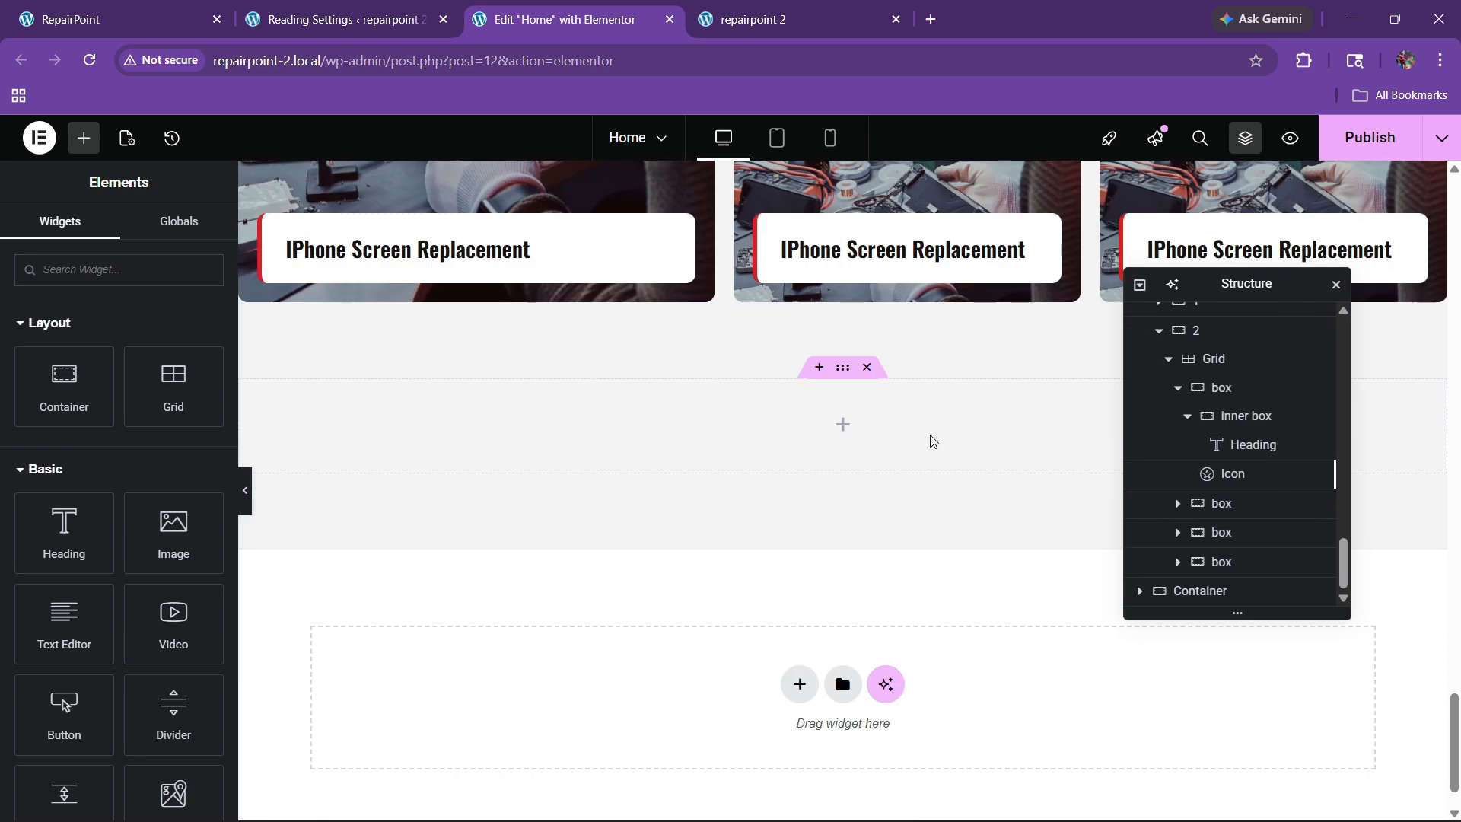
{"action": "right_click", "coordinate": [748, 363]}
{"action": "left_click", "coordinate": [772, 431]}
Step: Paste the Completed Repair Projects heading below the label and rename the container 'team'
{"action": "scroll", "coordinate": [619, 449], "scroll_direction": "up", "scroll_amount": 12}
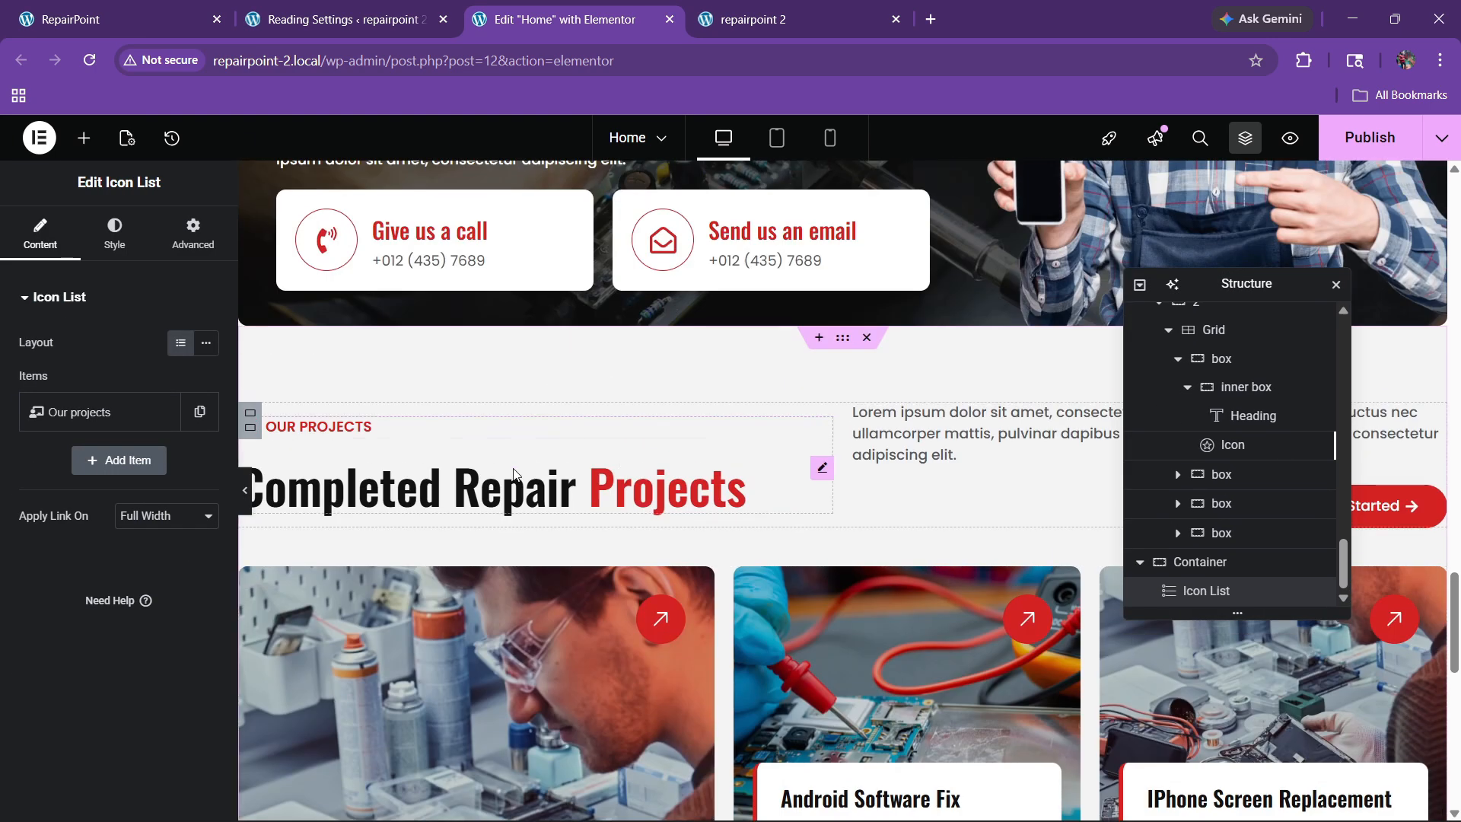
{"action": "right_click", "coordinate": [513, 474]}
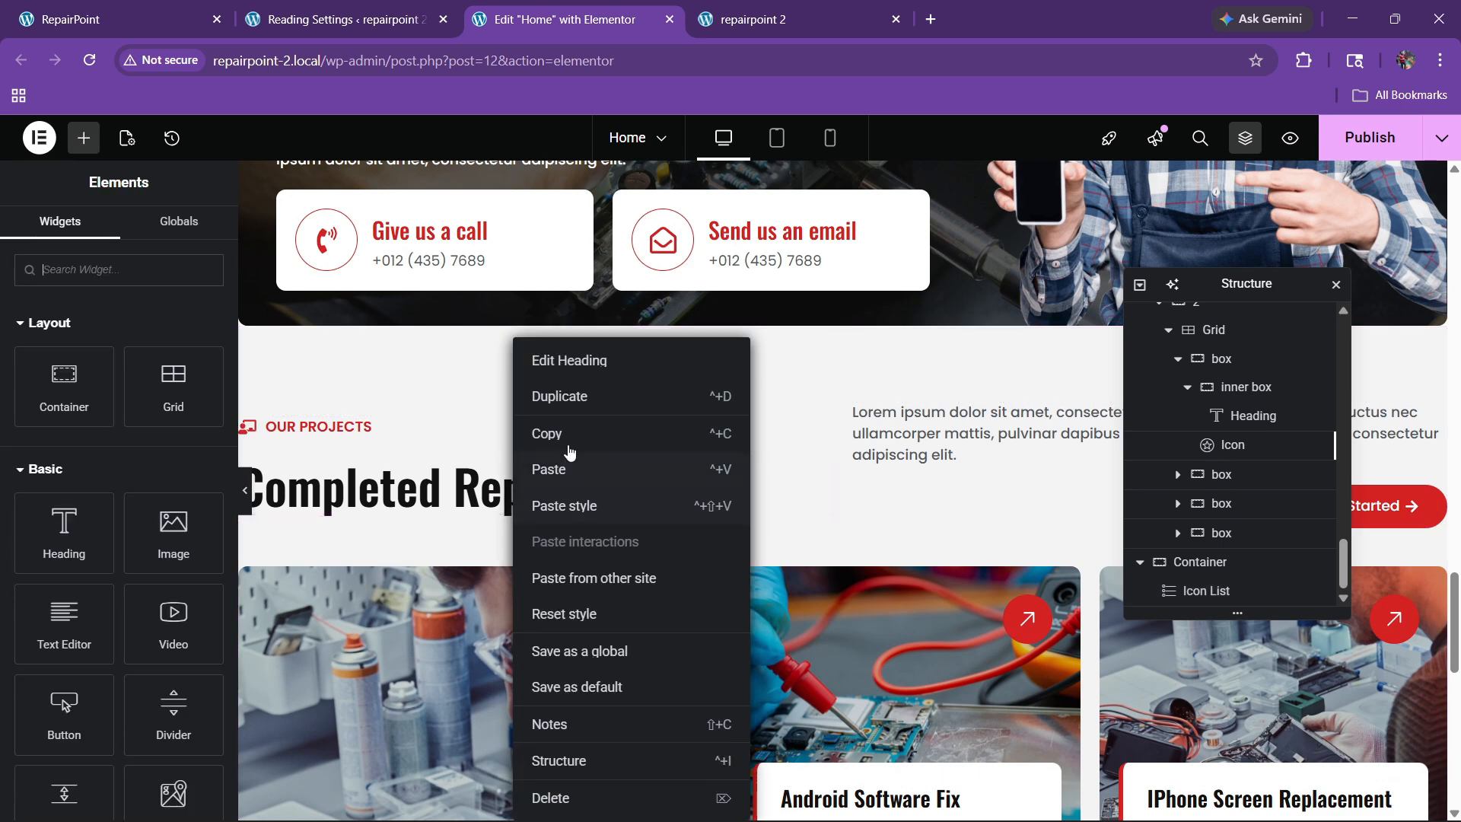
{"action": "left_click", "coordinate": [571, 441]}
{"action": "scroll", "coordinate": [738, 501], "scroll_direction": "down", "scroll_amount": 6}
{"action": "scroll", "coordinate": [738, 500], "scroll_direction": "down", "scroll_amount": 2}
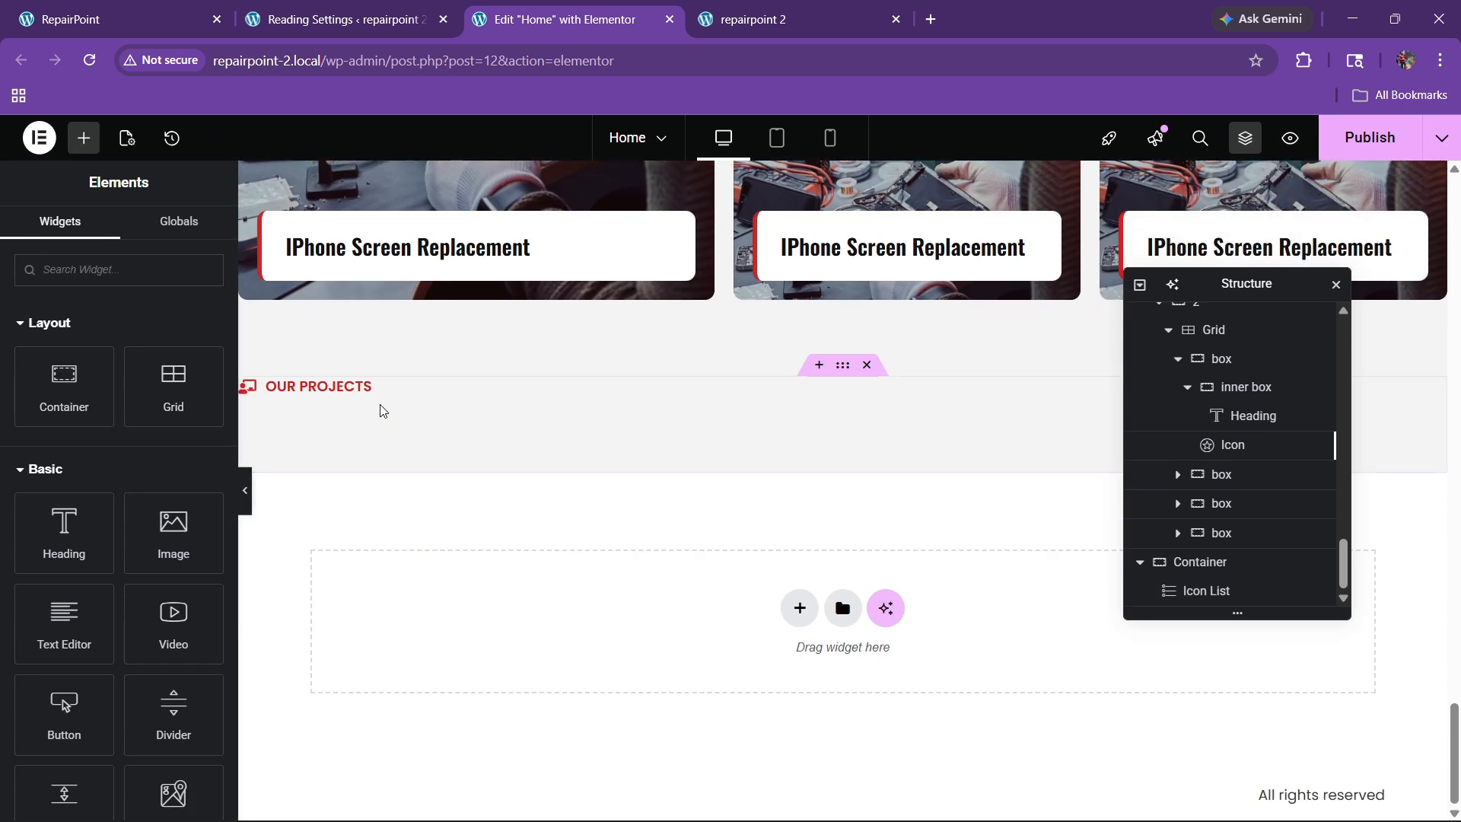
{"action": "right_click", "coordinate": [332, 395]}
{"action": "left_click", "coordinate": [358, 378]}
{"action": "scroll", "coordinate": [1218, 517], "scroll_direction": "down", "scroll_amount": 1}
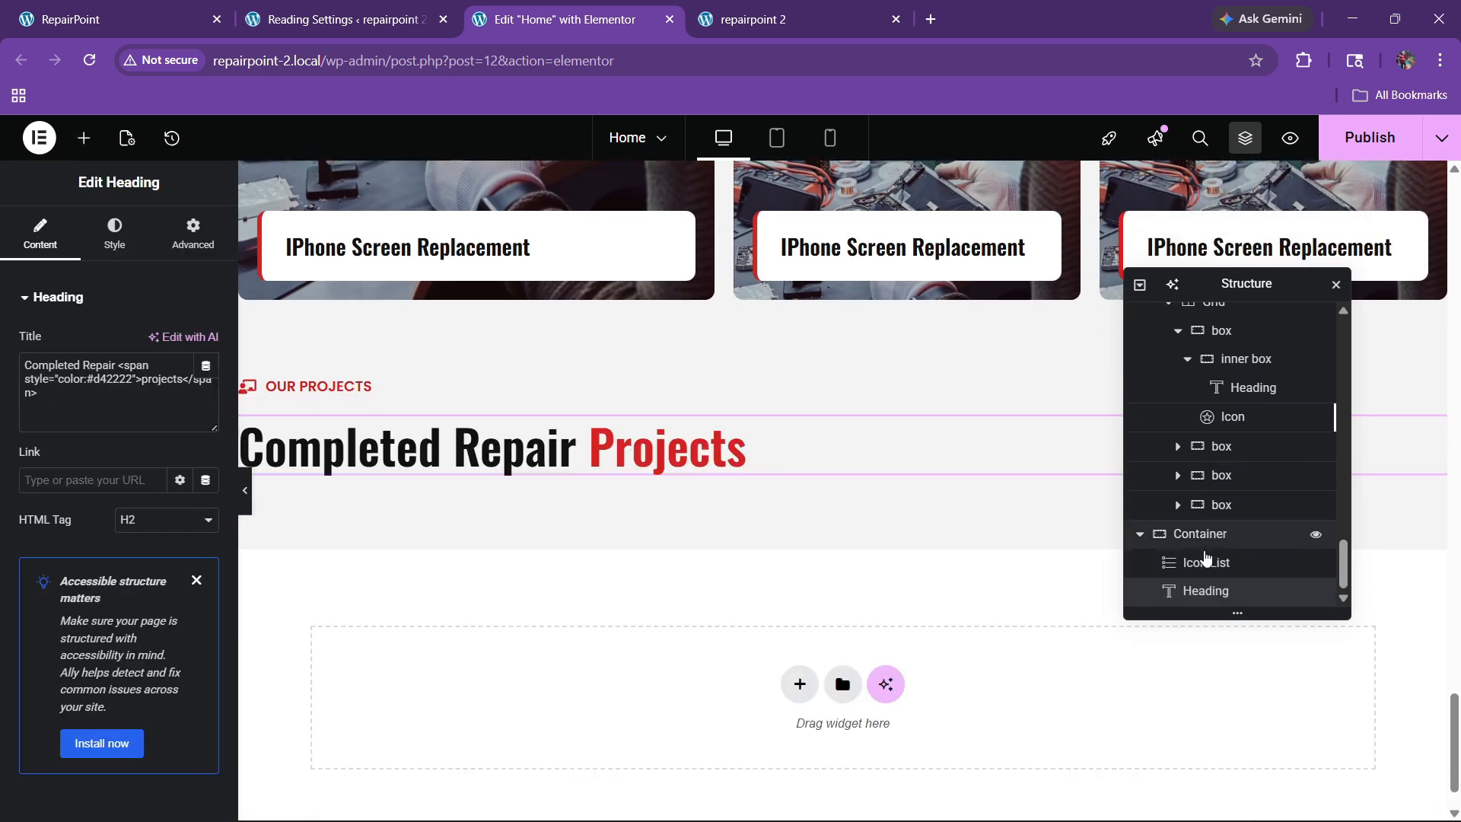
{"action": "double_click", "coordinate": [1211, 535]}
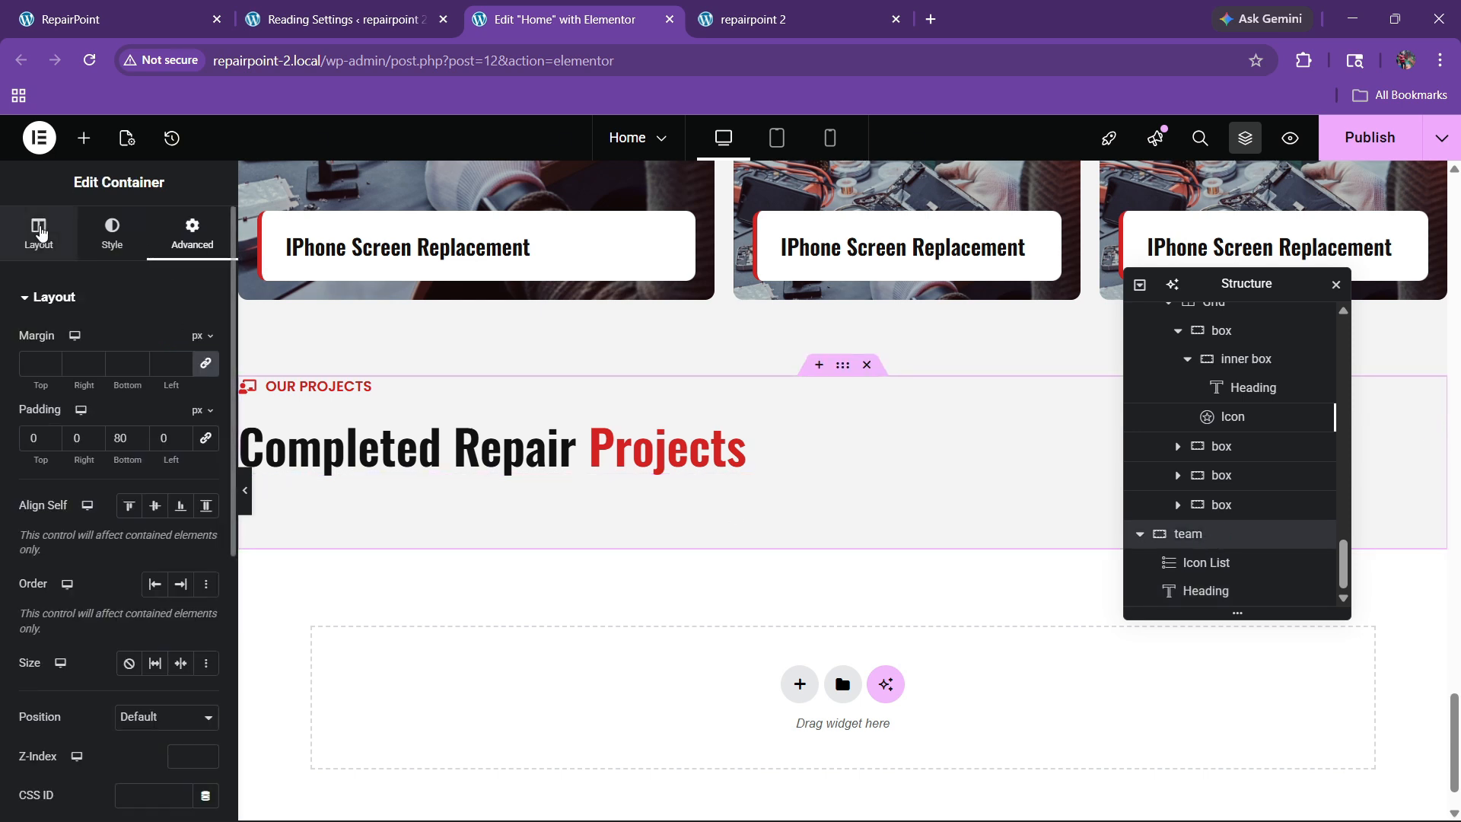
Step: Set the team container's Justify Content and Align Items to Center, then select the heading
{"action": "left_click", "coordinate": [38, 232]}
{"action": "left_click", "coordinate": [69, 680]}
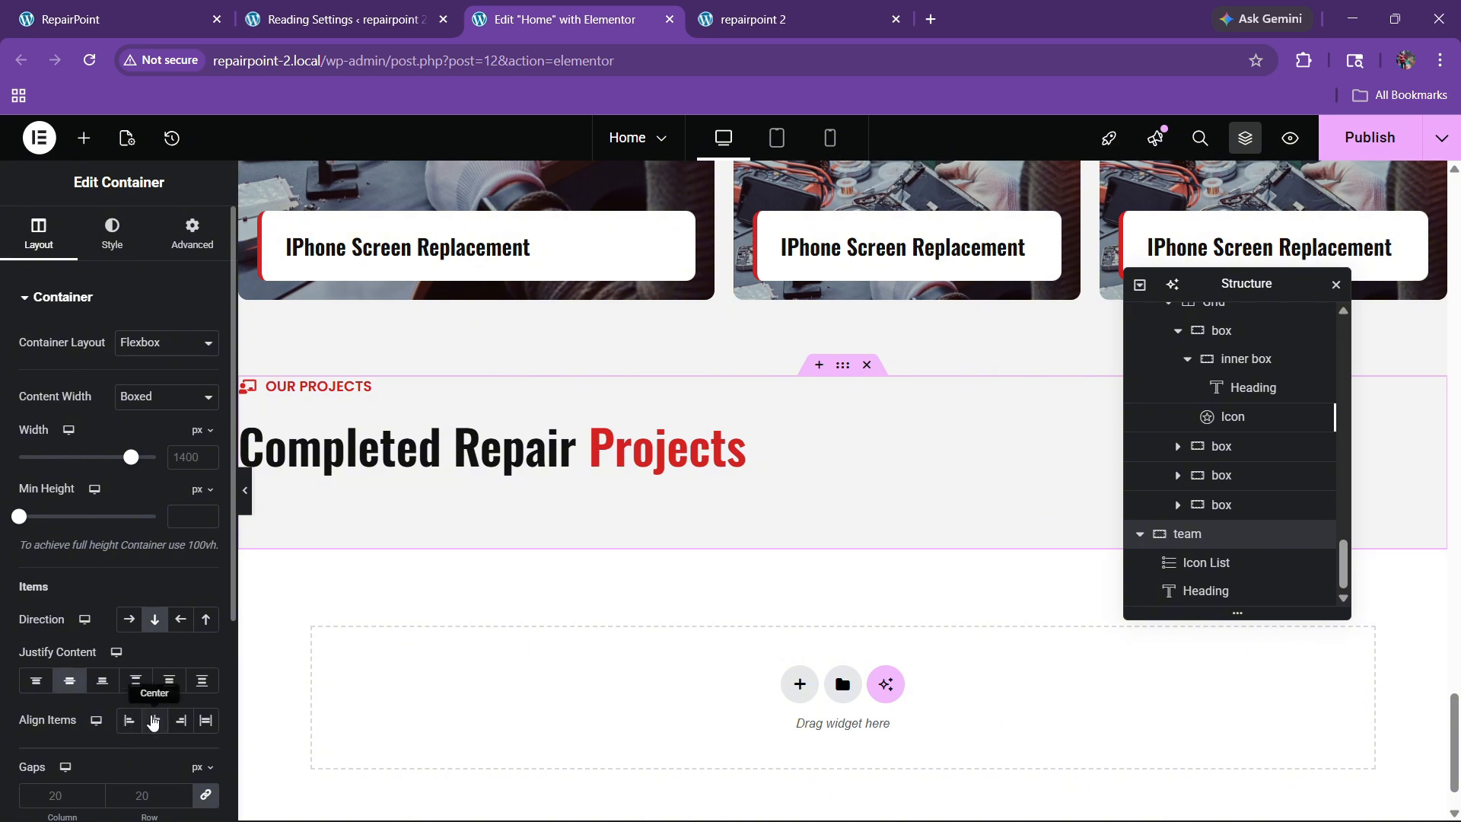
{"action": "left_click", "coordinate": [154, 720]}
{"action": "left_click", "coordinate": [223, 6]}
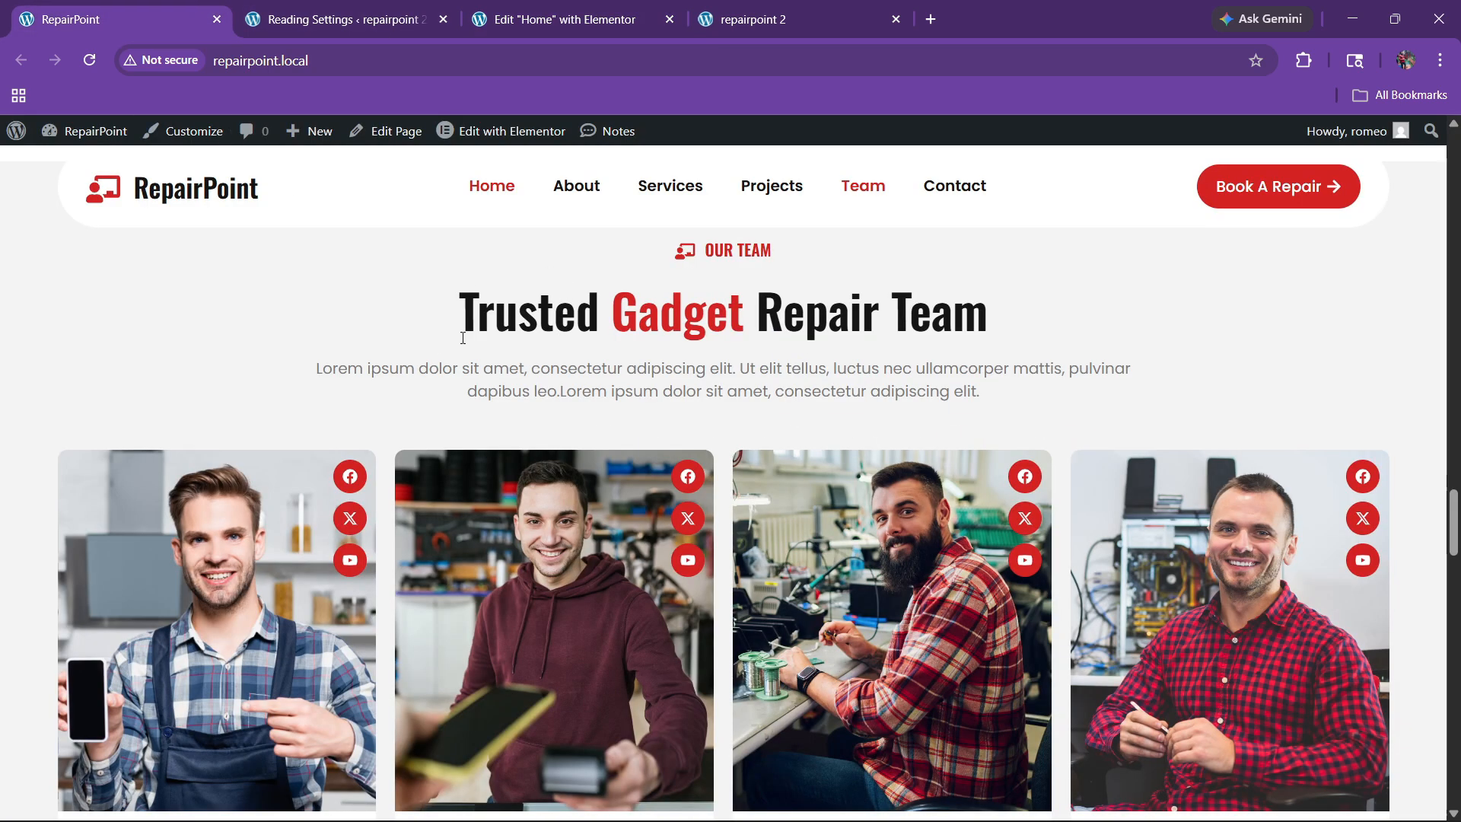
{"action": "double_click", "coordinate": [590, 315]}
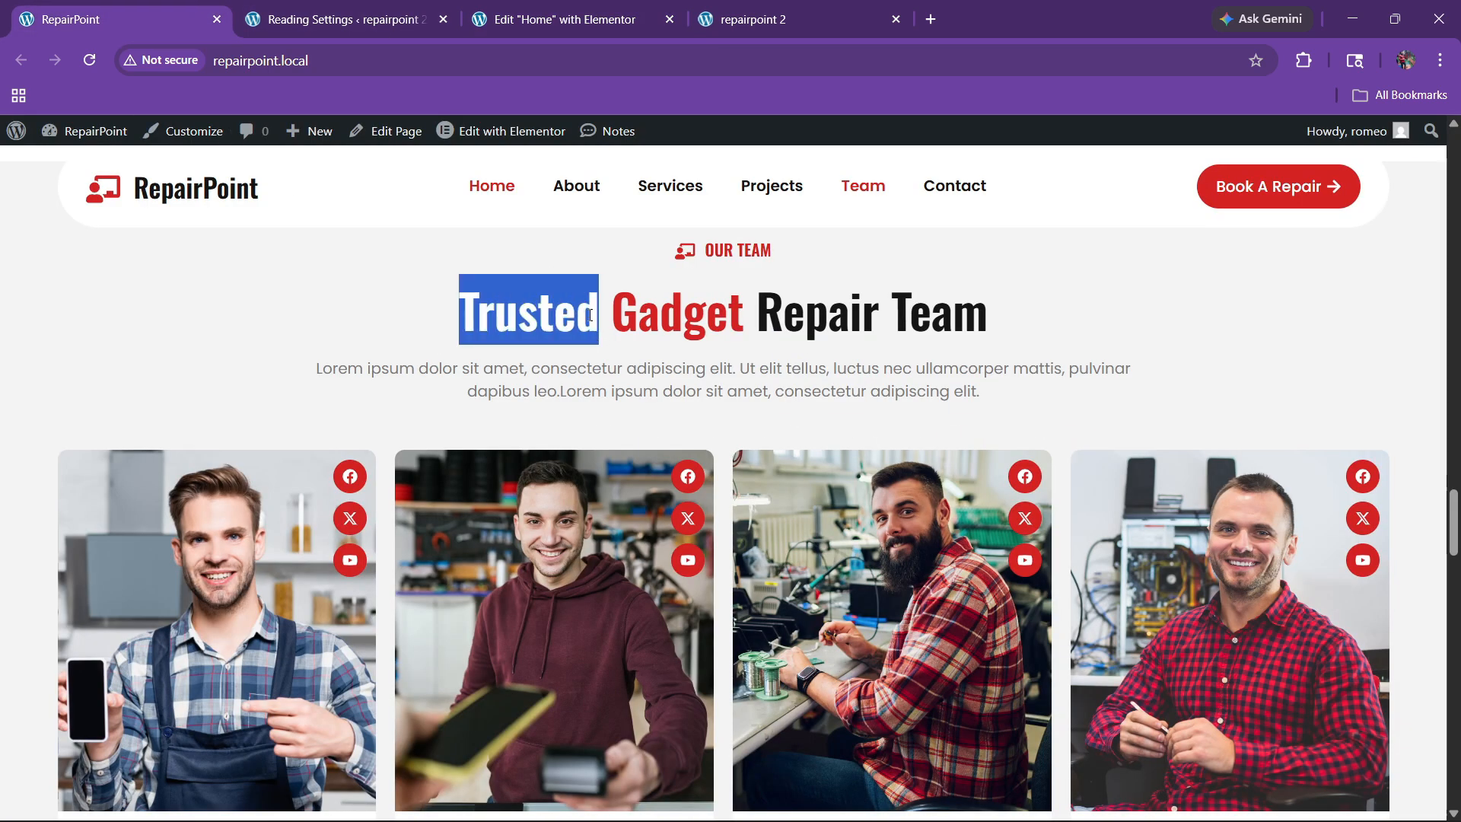
{"action": "left_click", "coordinate": [654, 10]}
{"action": "left_click", "coordinate": [740, 470]}
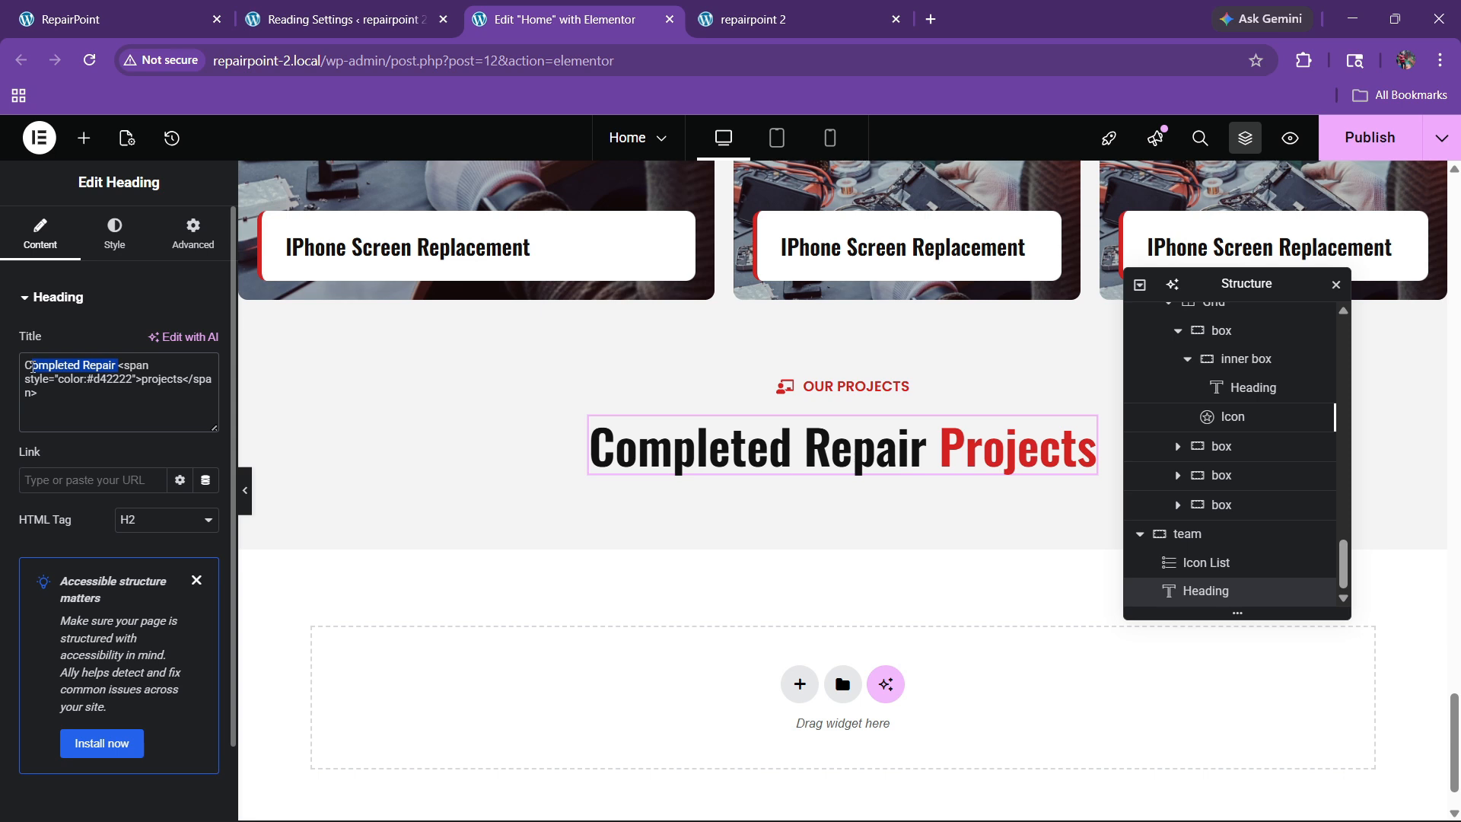
Step: Retitle the heading 'Trusted Gadget Repair Team', with 'Gadget' in the red span
{"action": "key", "text": "BackSpace"}
{"action": "key", "text": "BackSpace"}
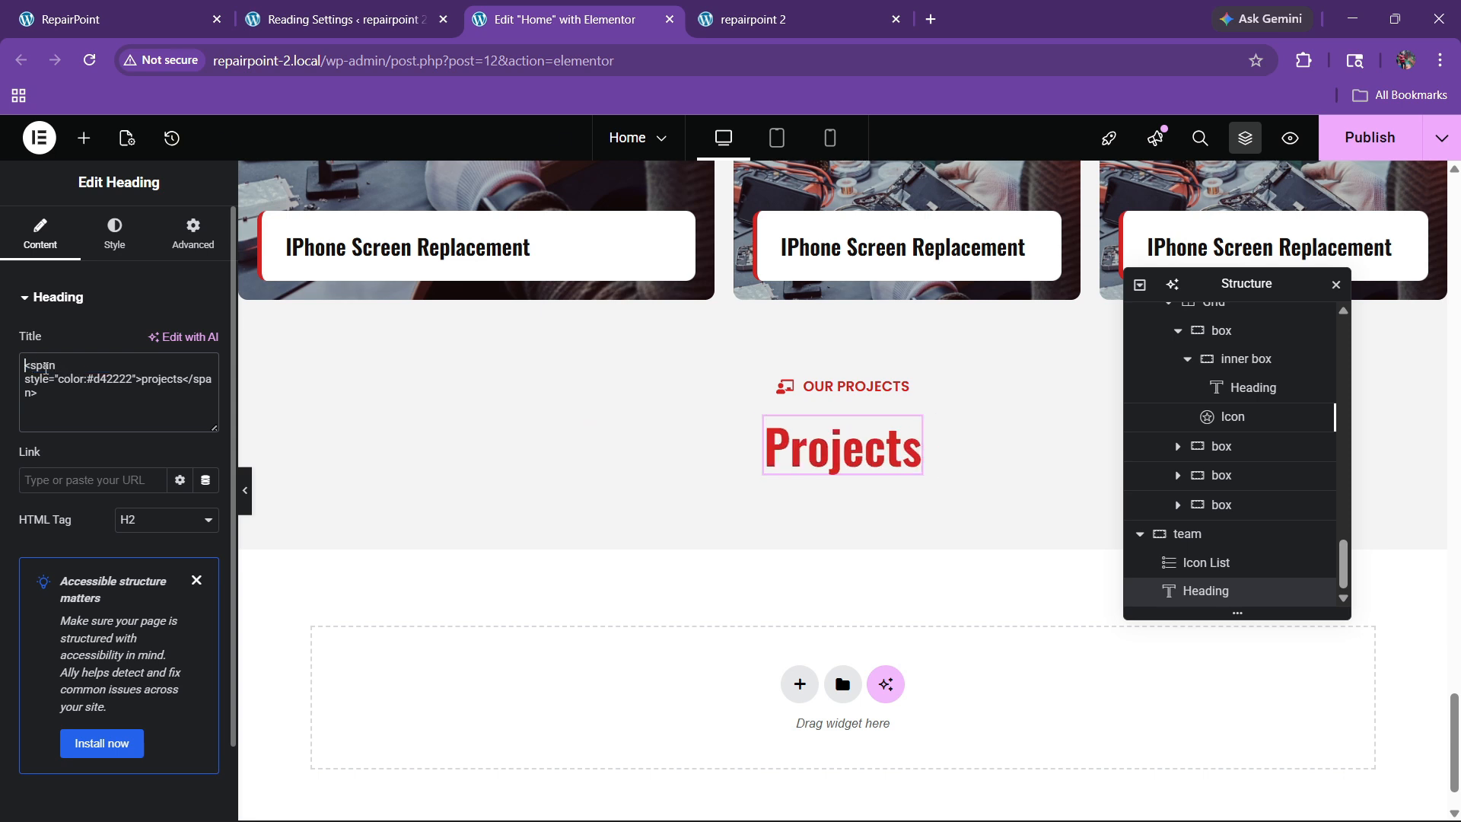
{"action": "type", "text": "Trusted"}
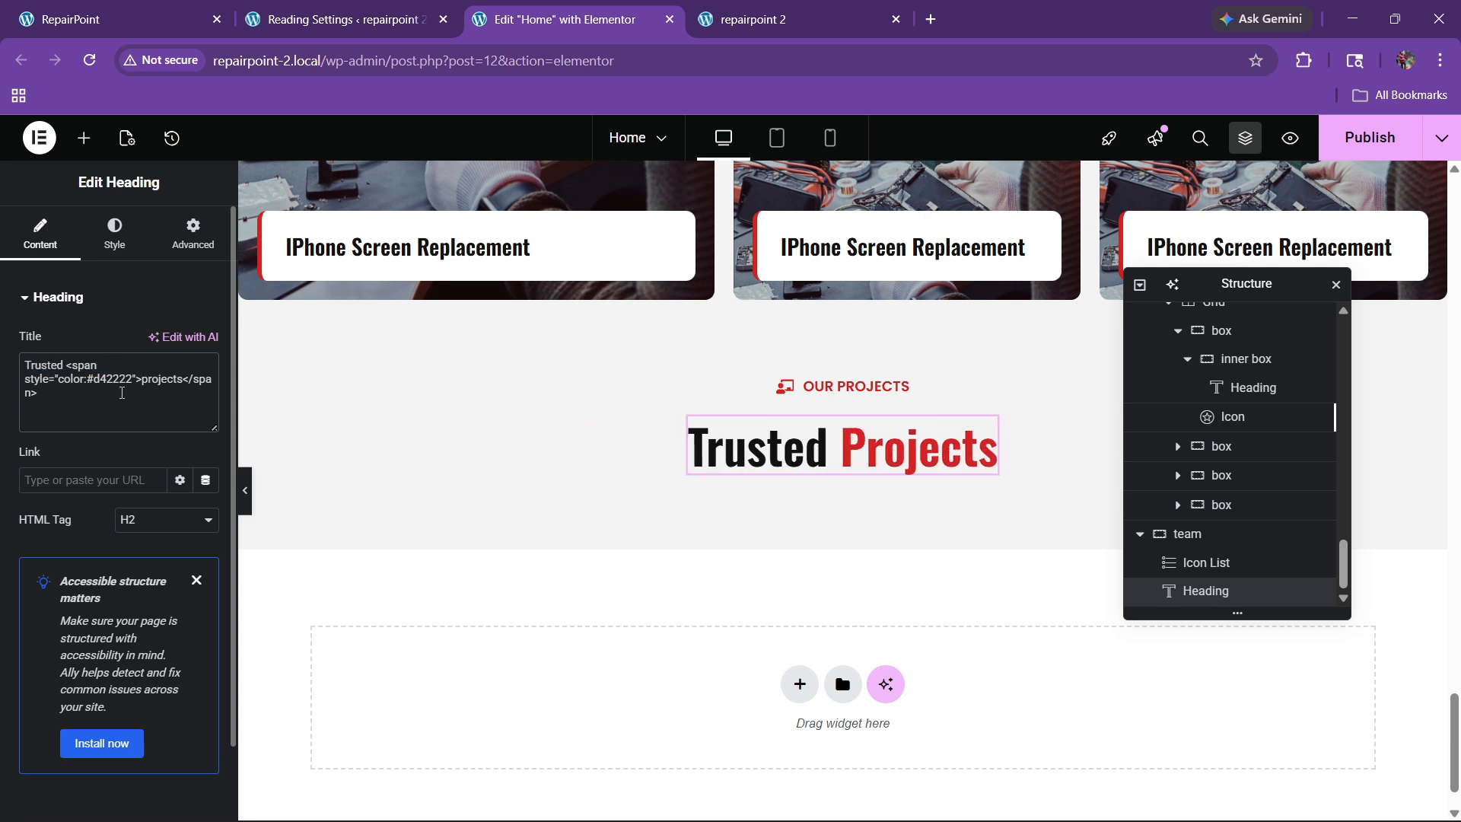
{"action": "left_click", "coordinate": [147, 6]}
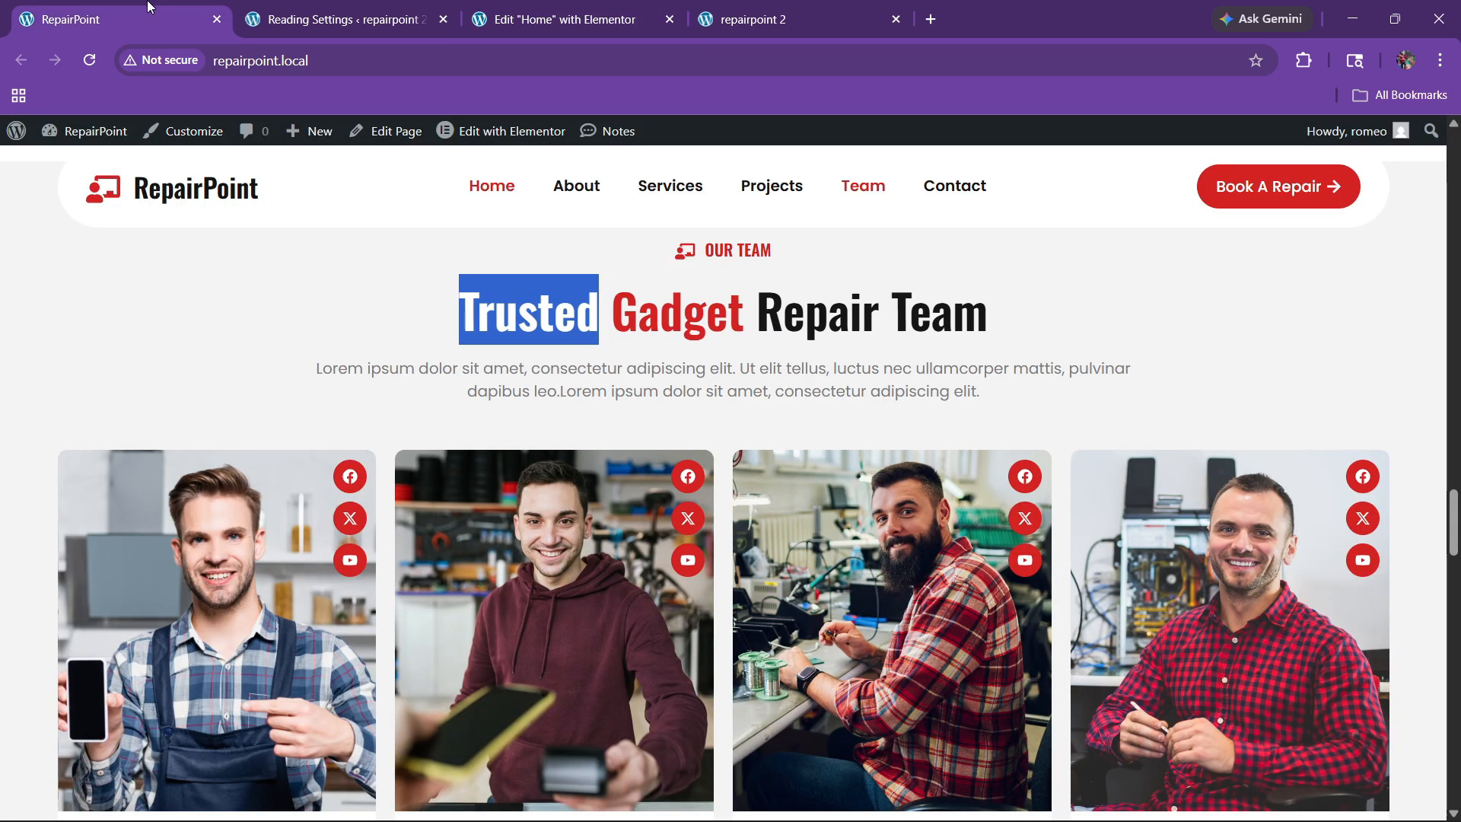
{"action": "double_click", "coordinate": [663, 309]}
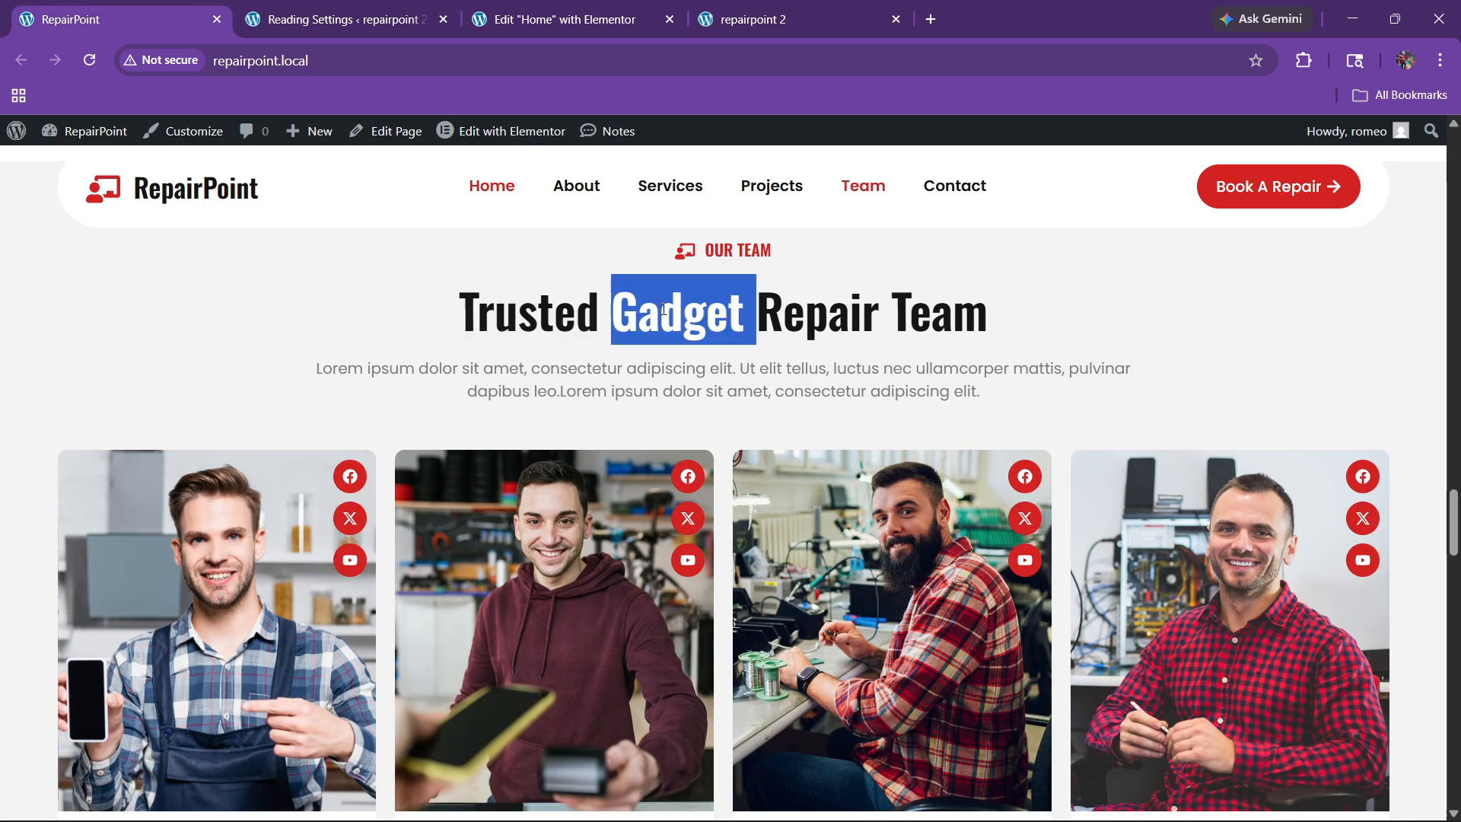
{"action": "left_click", "coordinate": [565, 19]}
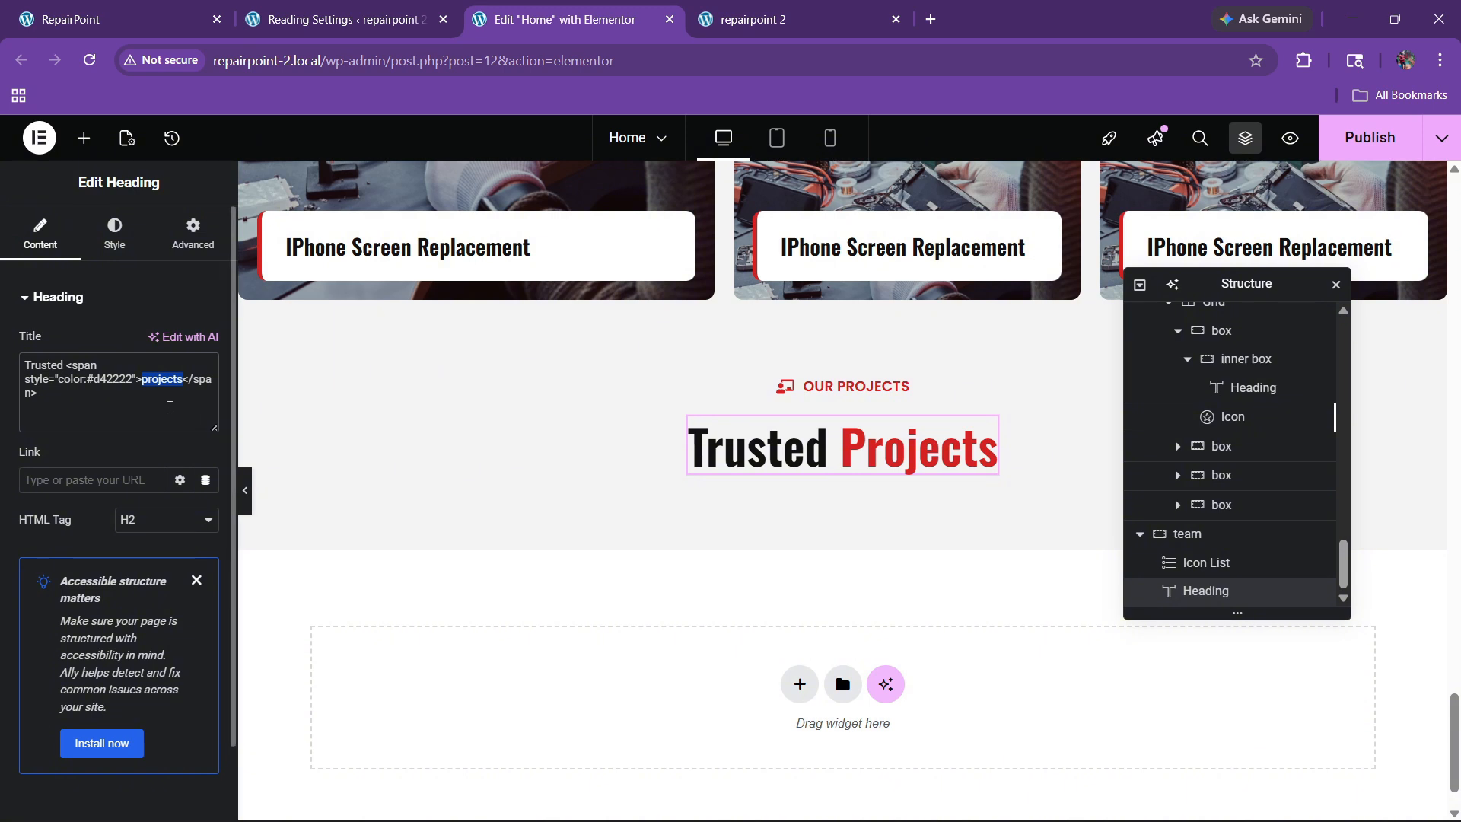
{"action": "key", "text": "ctrl+v"}
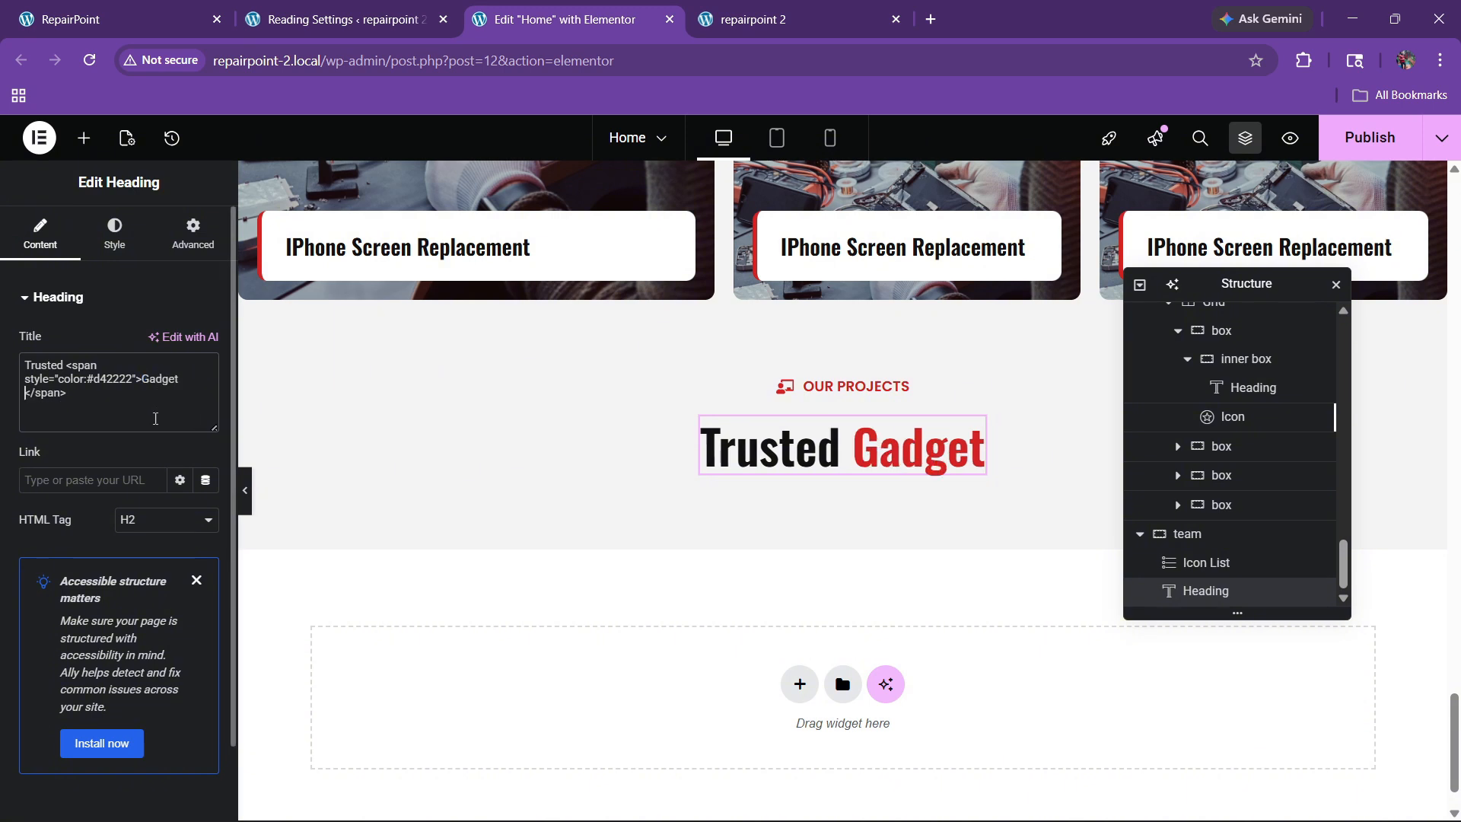
{"action": "type", "text": "Repair Team"}
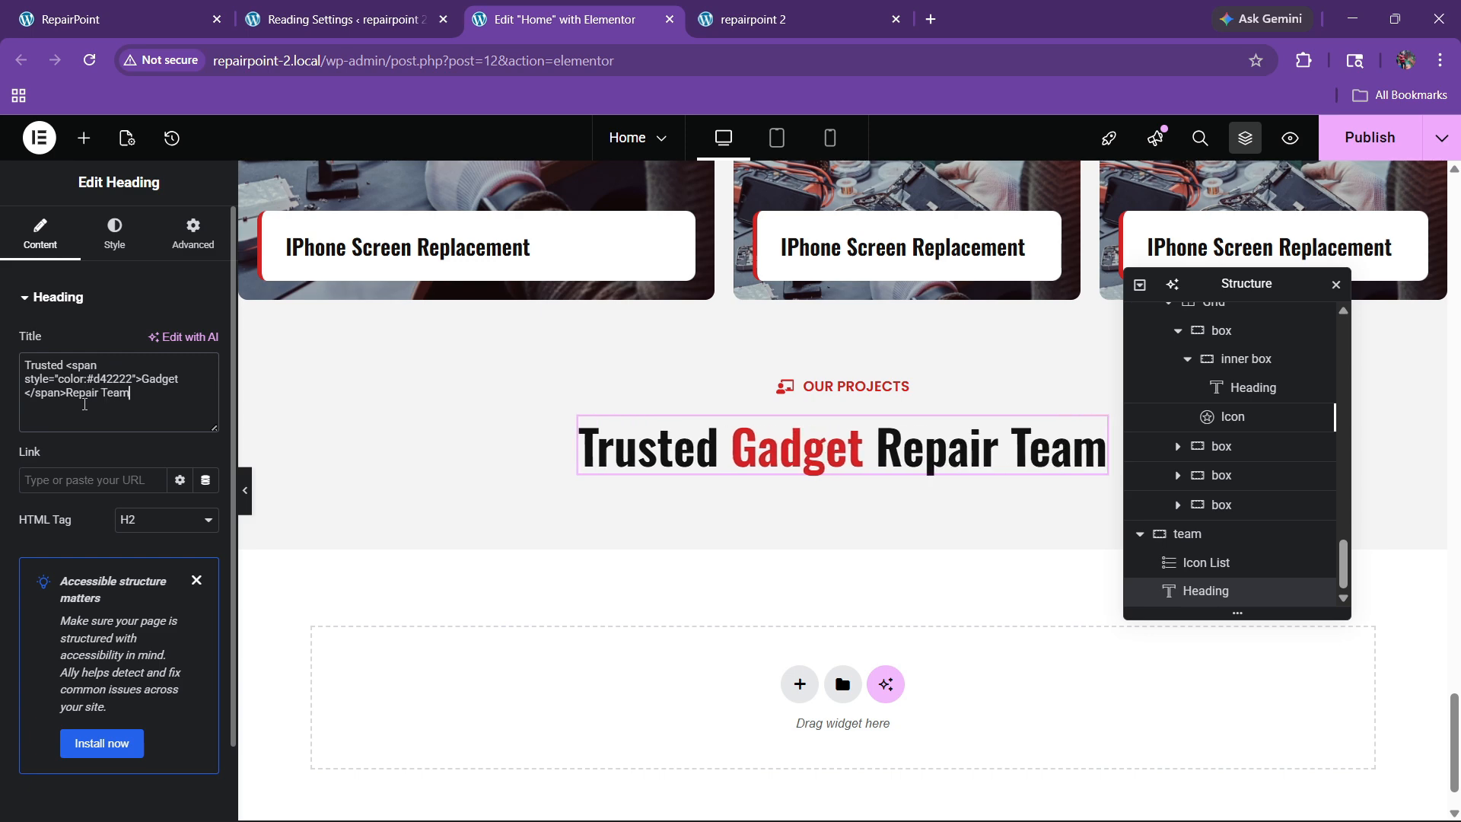
{"action": "left_click", "coordinate": [114, 19]}
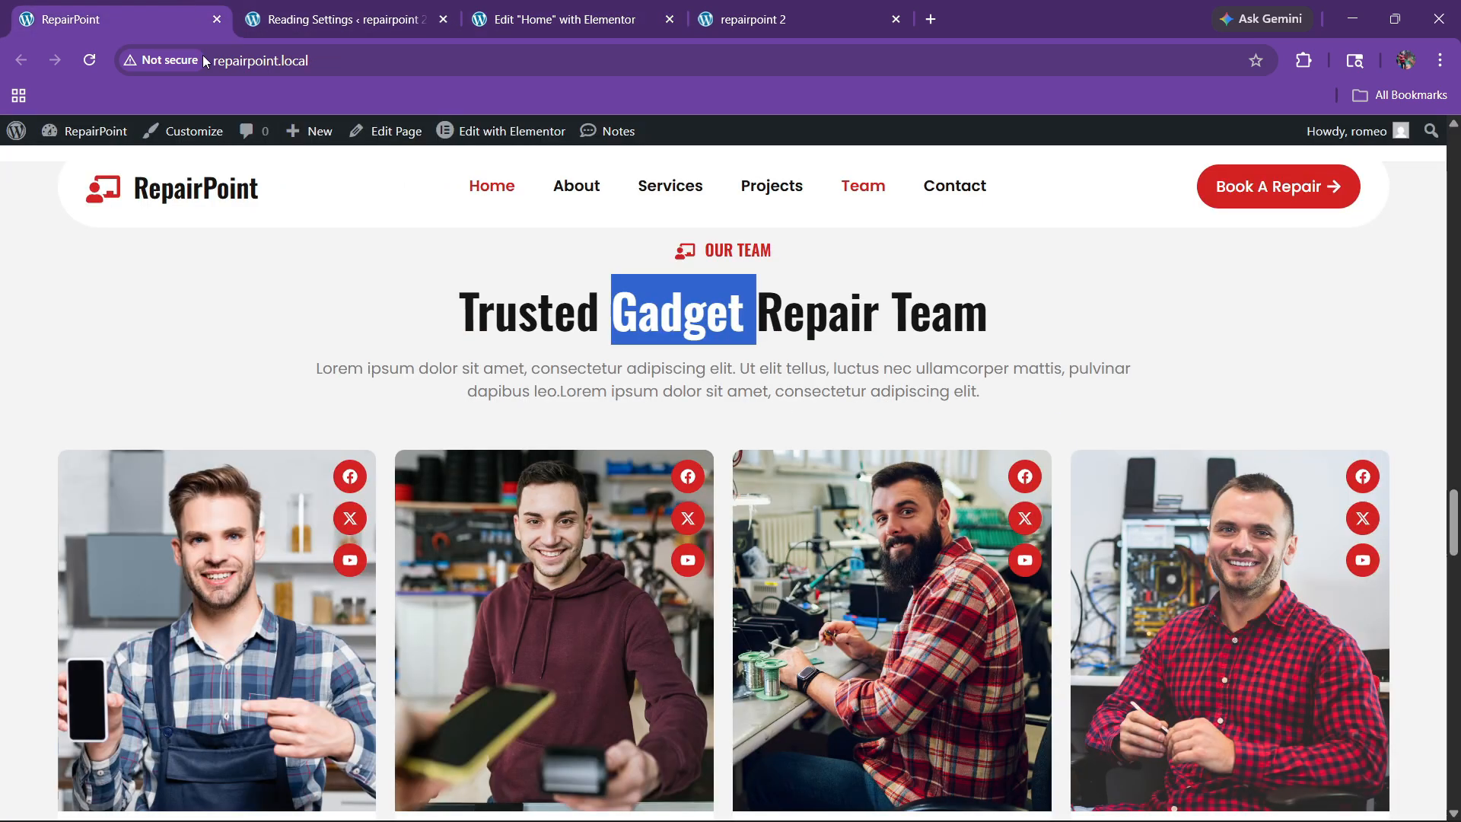
{"action": "left_click", "coordinate": [597, 7]}
{"action": "scroll", "coordinate": [658, 367], "scroll_direction": "up", "scroll_amount": 15}
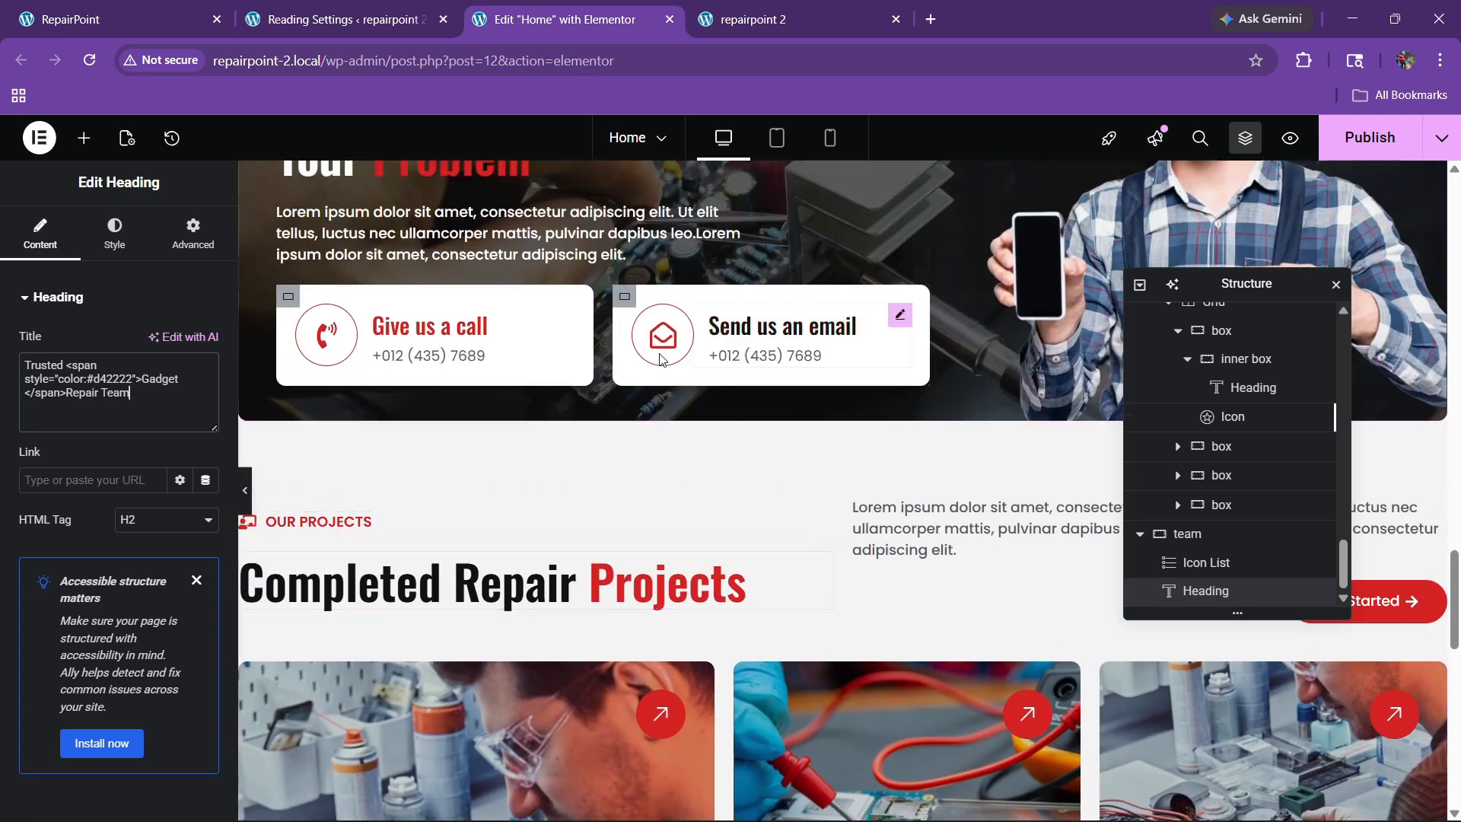
Step: Copy the projects intro paragraph and paste it below the team heading
{"action": "right_click", "coordinate": [956, 539]}
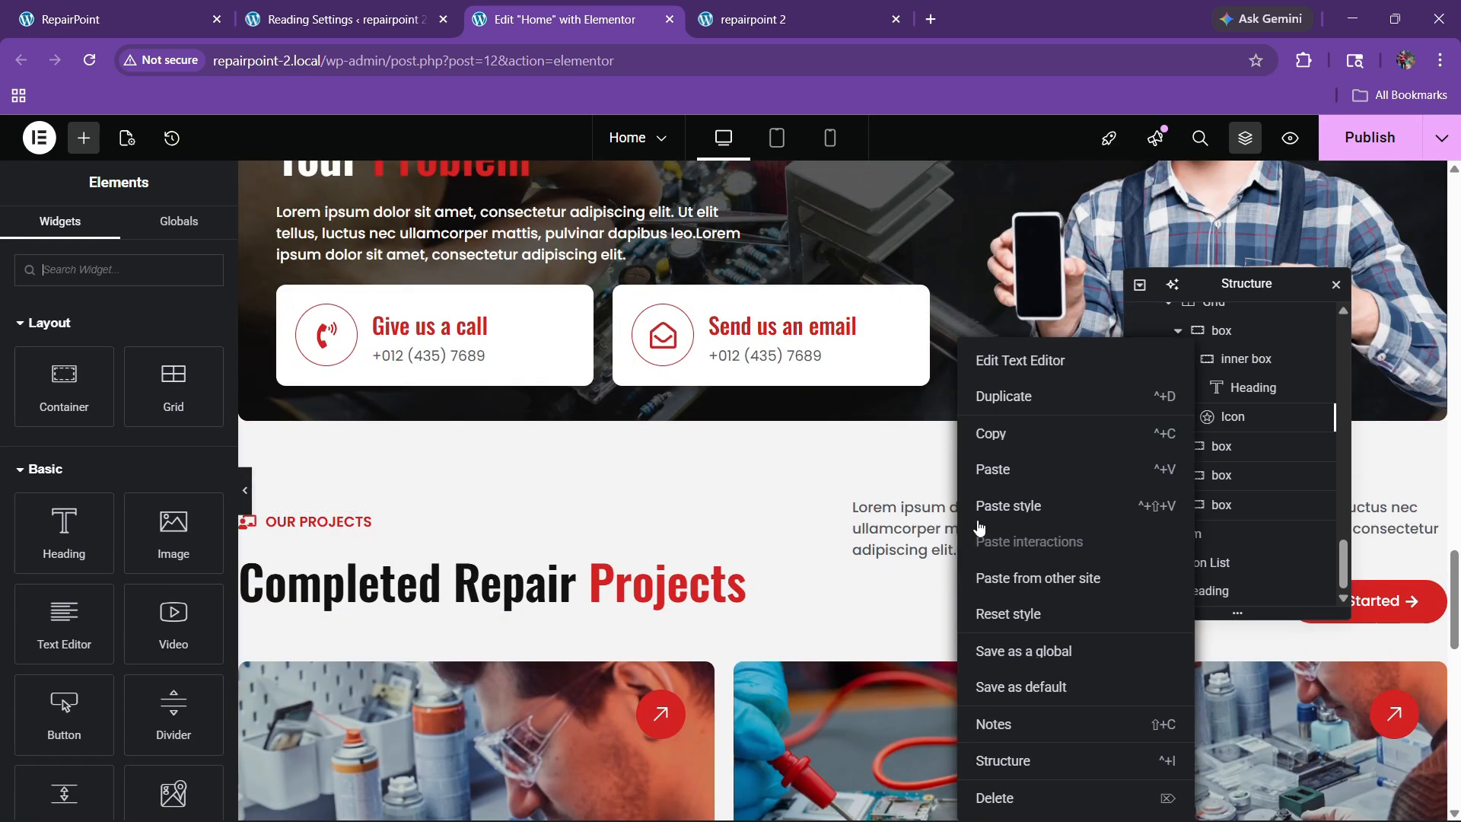
{"action": "left_click", "coordinate": [989, 433]}
{"action": "scroll", "coordinate": [806, 455], "scroll_direction": "down", "scroll_amount": 5}
{"action": "scroll", "coordinate": [805, 453], "scroll_direction": "down", "scroll_amount": 7}
{"action": "right_click", "coordinate": [795, 454]}
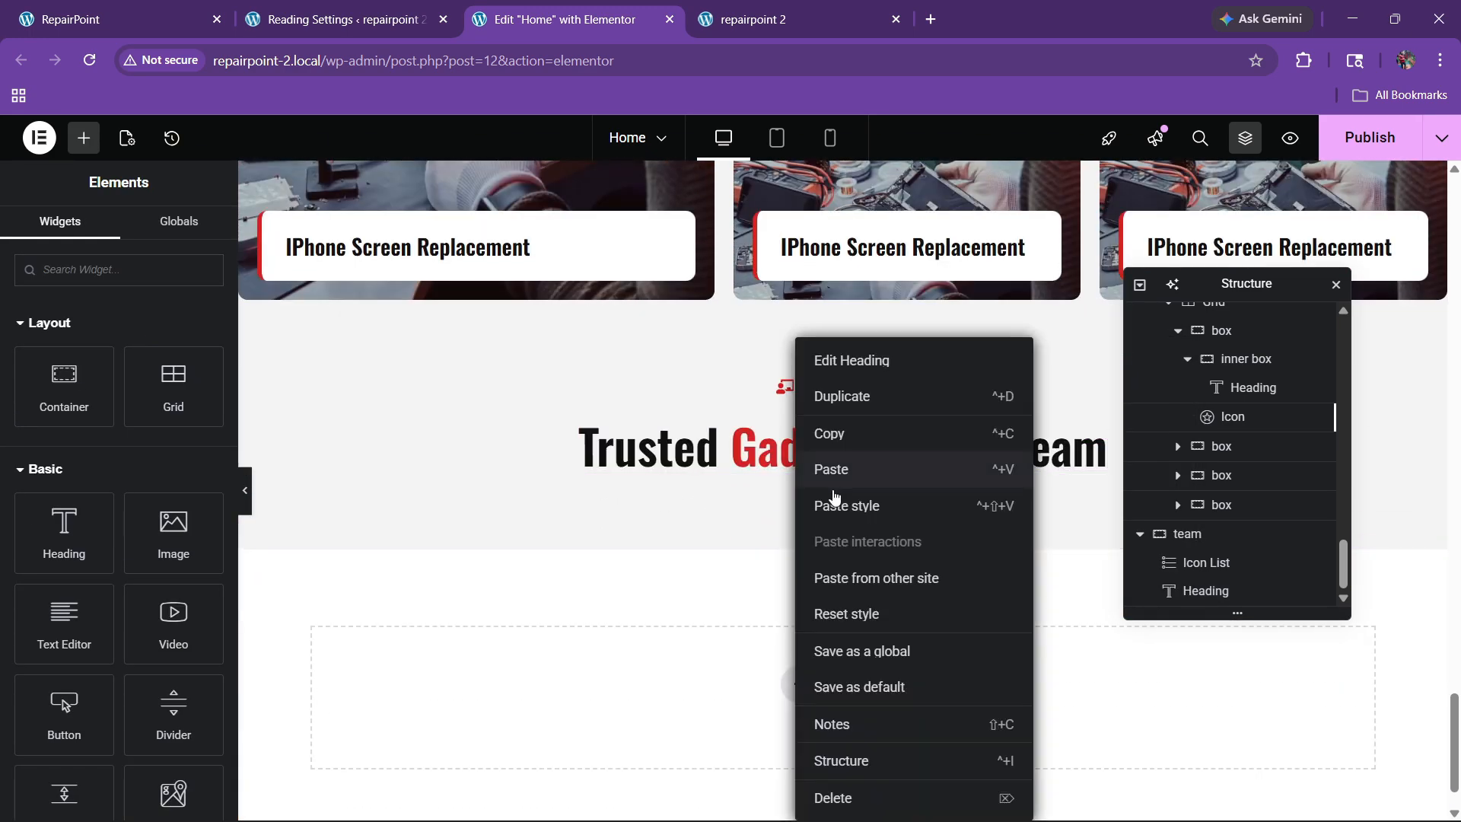
{"action": "left_click", "coordinate": [837, 475]}
Step: Centre the paragraph text and give it a custom 53% width
{"action": "left_click", "coordinate": [114, 232]}
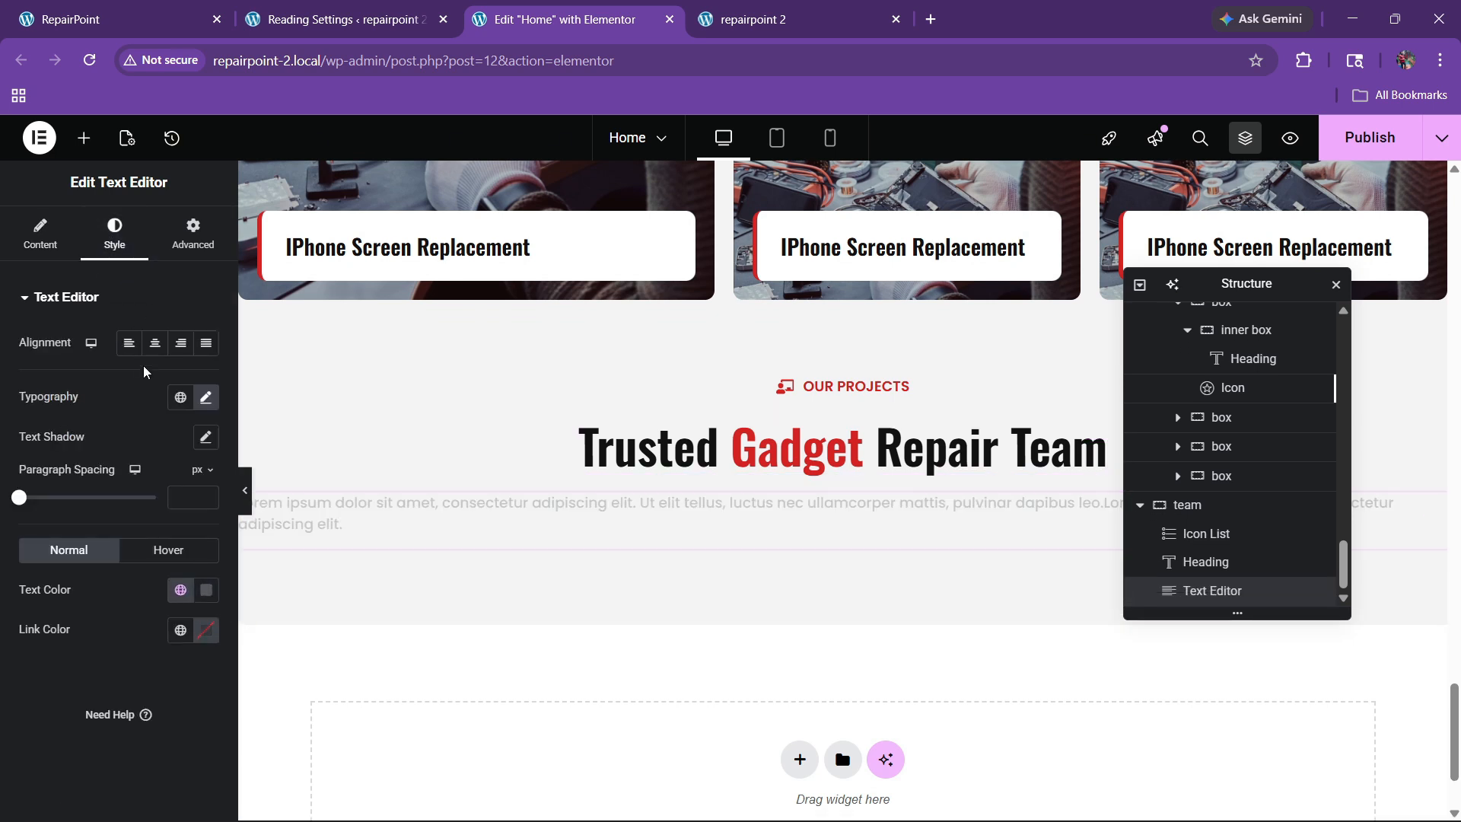
{"action": "left_click", "coordinate": [153, 346]}
{"action": "left_click", "coordinate": [192, 232]}
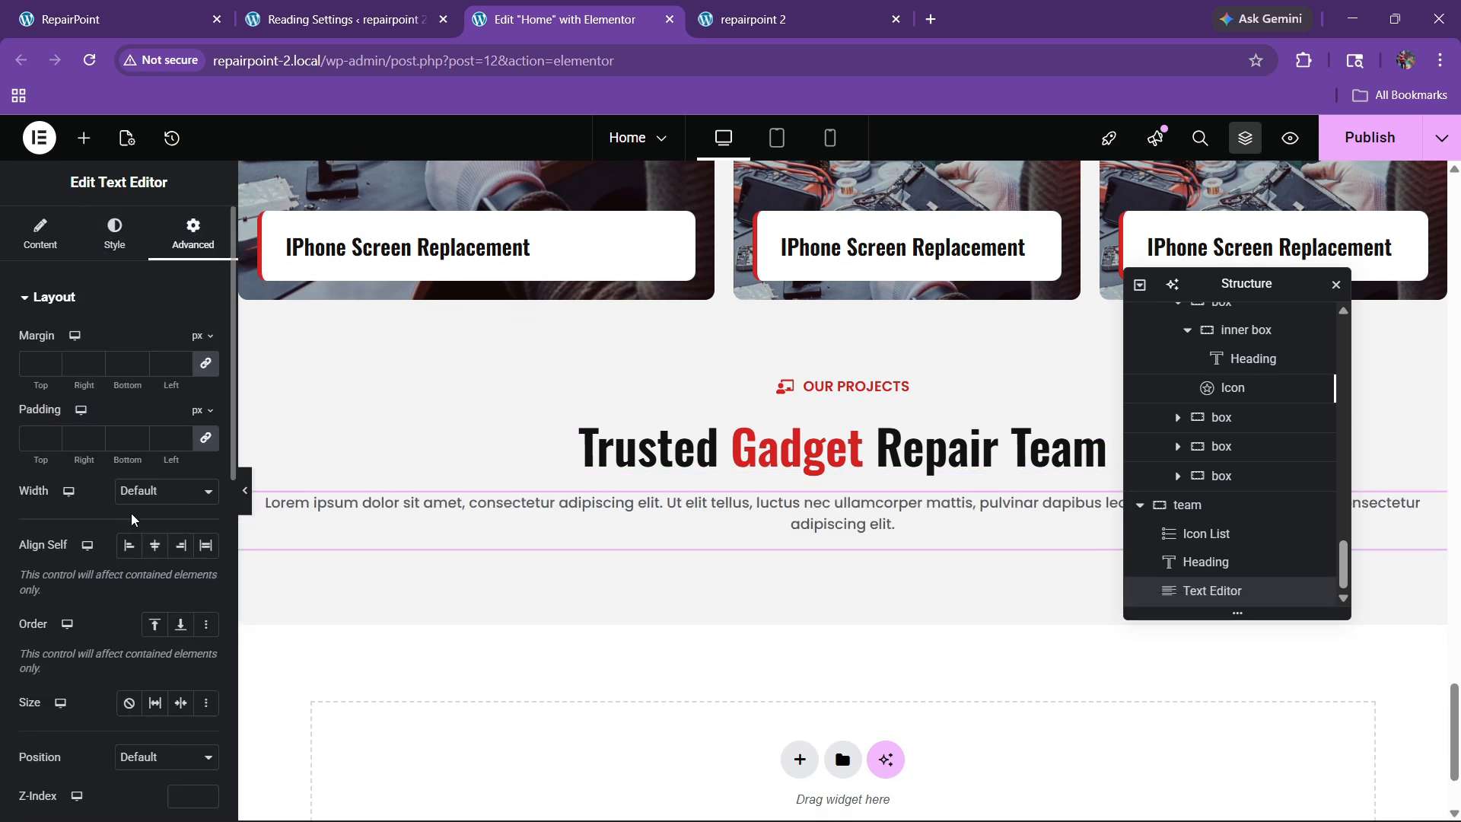
{"action": "left_click", "coordinate": [166, 491]}
{"action": "left_click", "coordinate": [133, 584]}
{"action": "left_click", "coordinate": [23, 552]}
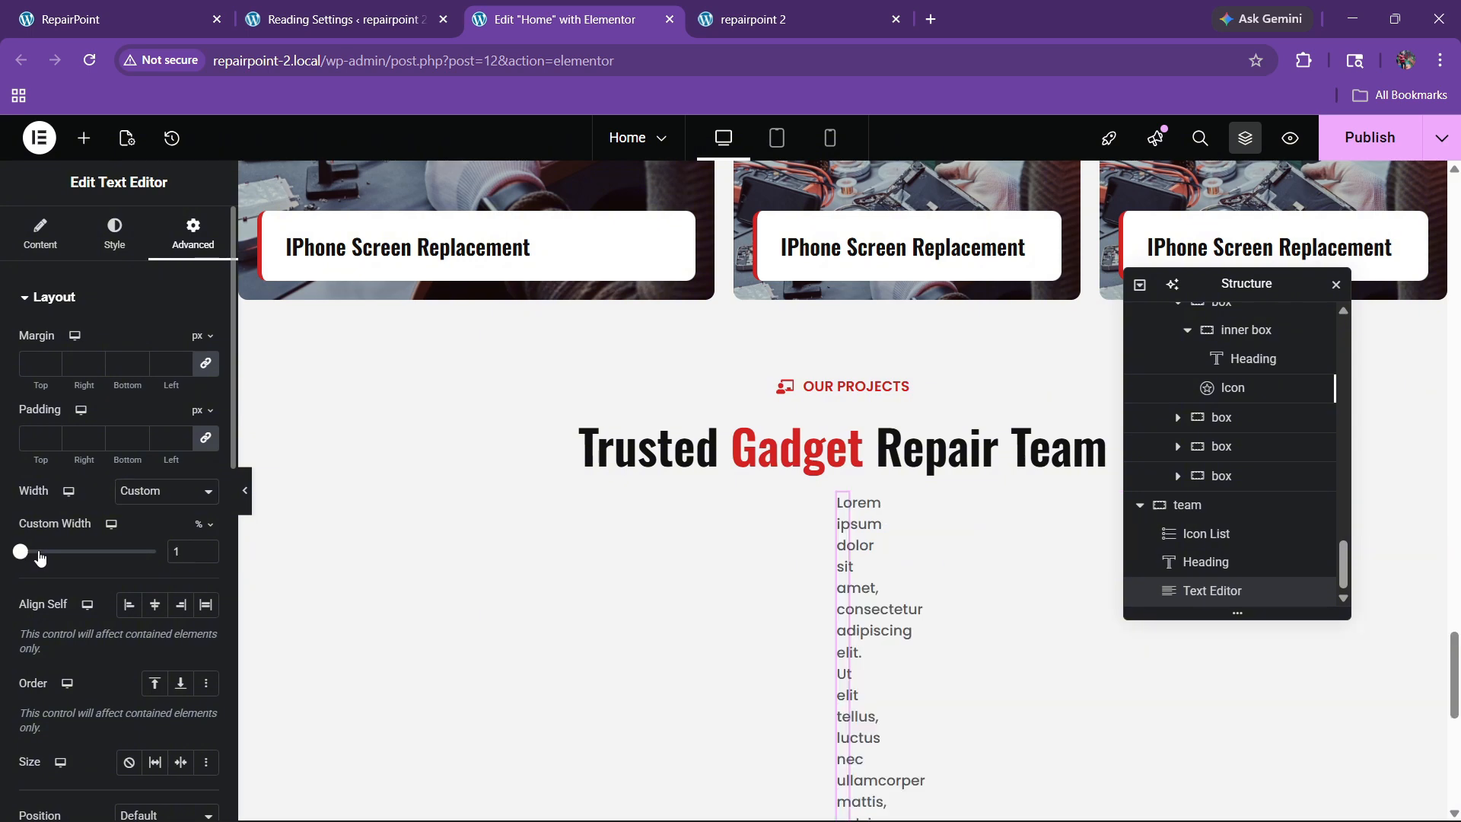
{"action": "left_click_drag", "start_coordinate": [40, 558], "coordinate": [94, 549]}
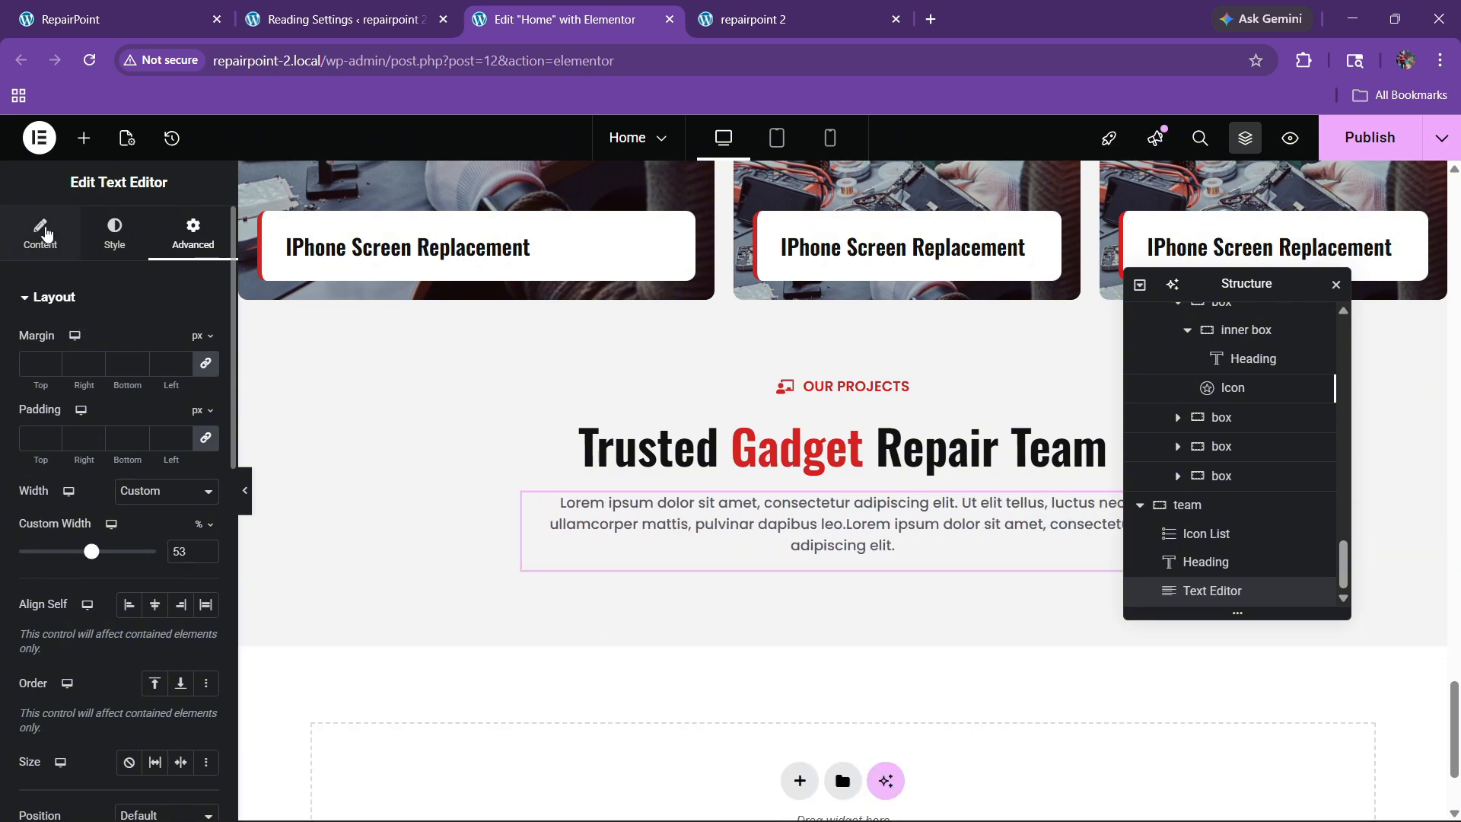
Step: Check the paragraph in Code view and compare it with the live team section
{"action": "left_click", "coordinate": [45, 233]}
{"action": "left_click", "coordinate": [171, 391]}
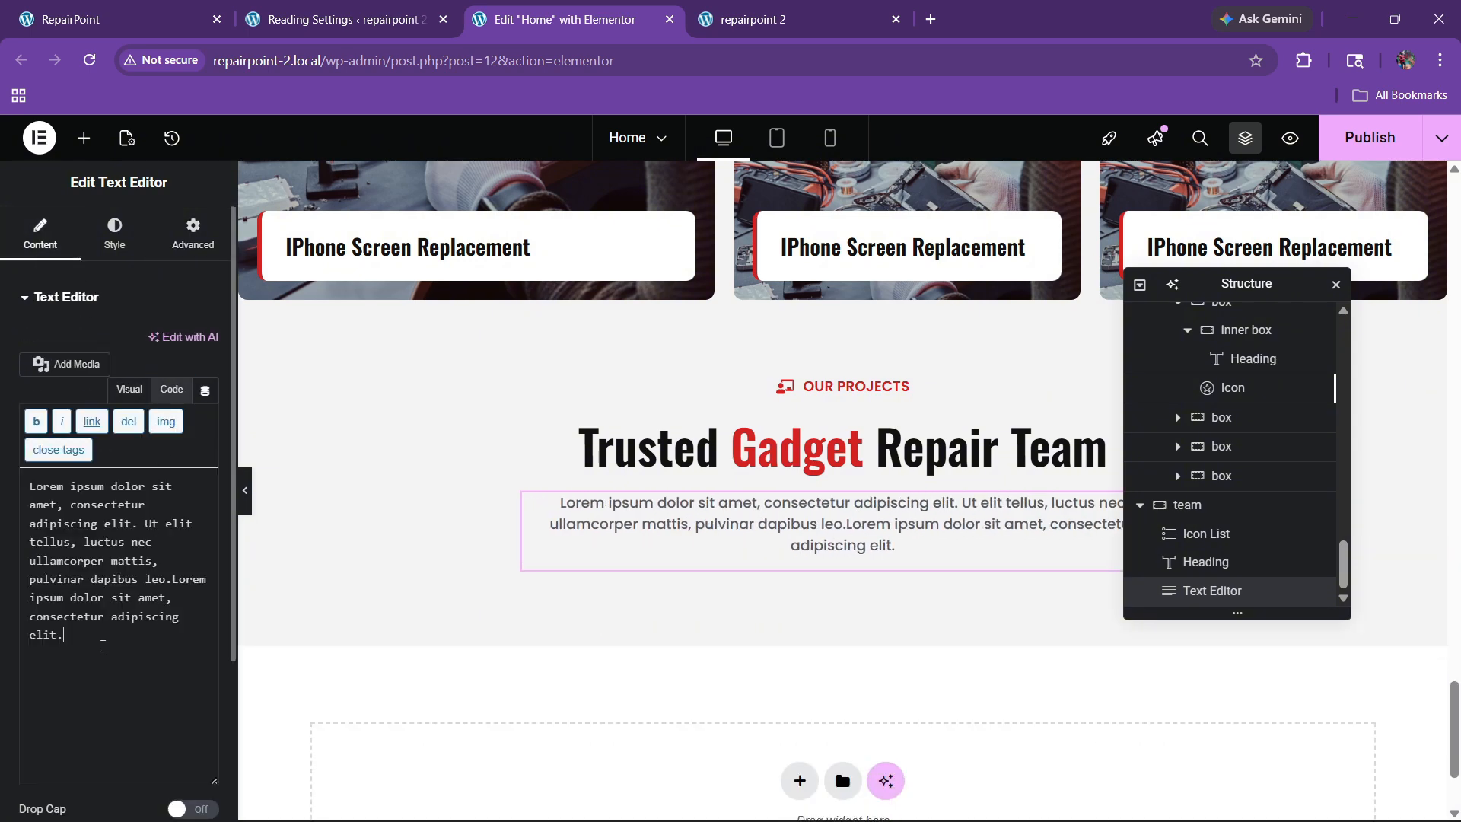
{"action": "left_click", "coordinate": [114, 19]}
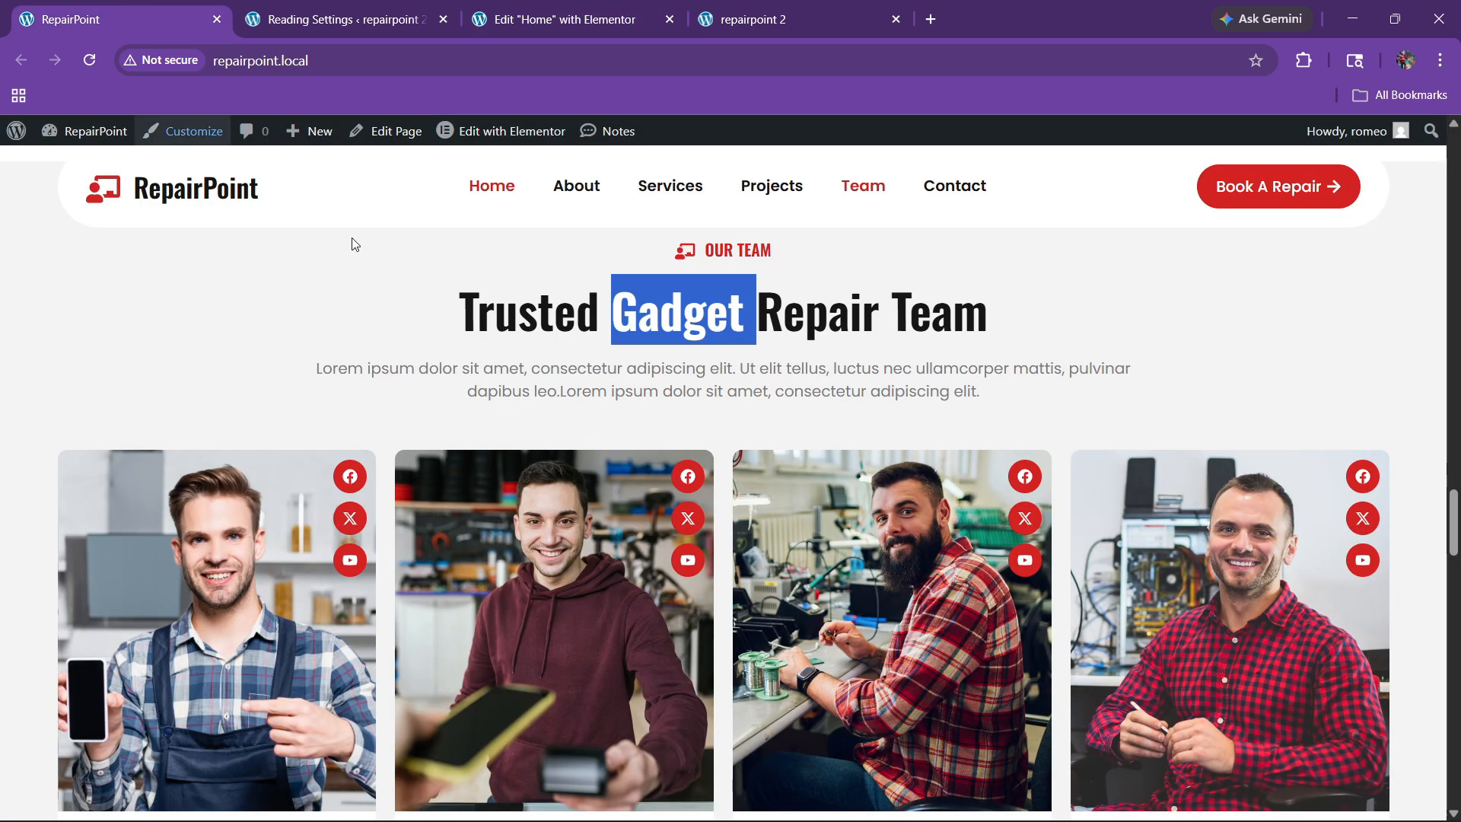
{"action": "scroll", "coordinate": [640, 498], "scroll_direction": "down", "scroll_amount": 3}
{"action": "left_click", "coordinate": [571, 19]}
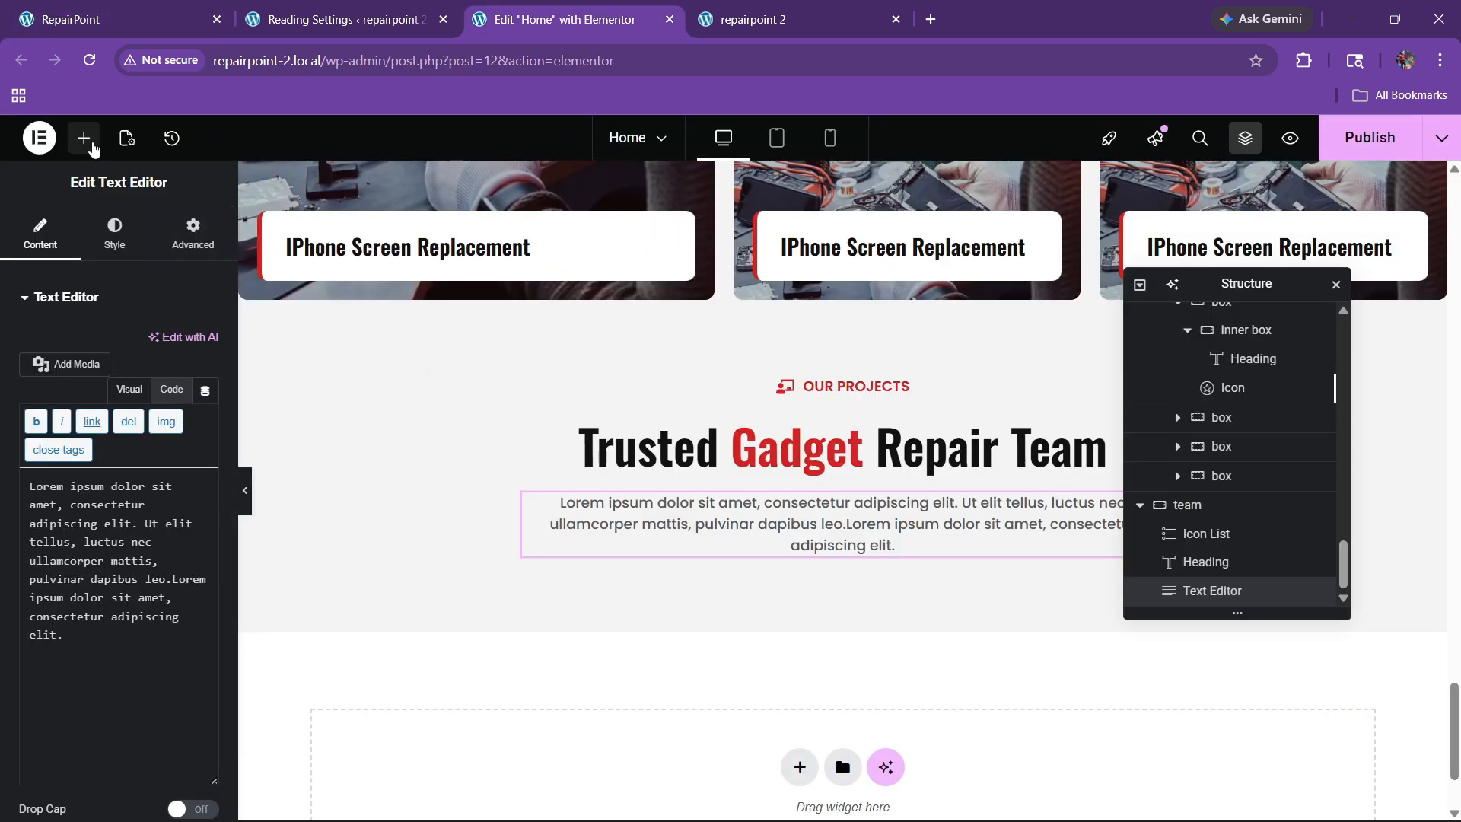
Step: Add a Grid below the description with 4 columns and 1 row
{"action": "left_click", "coordinate": [84, 138]}
{"action": "left_click", "coordinate": [107, 281]}
{"action": "type", "text": "grid"}
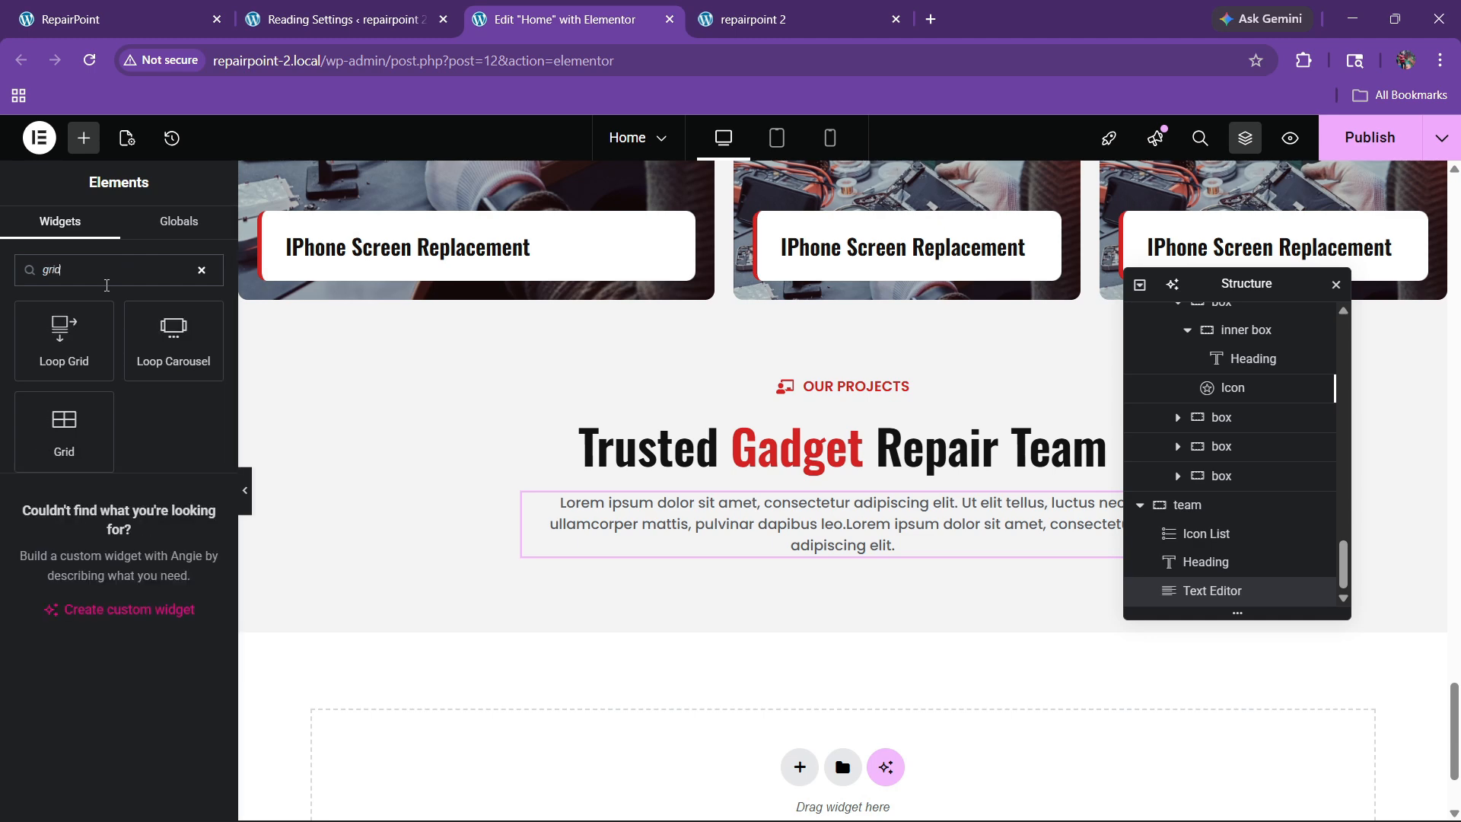
{"action": "left_click_drag", "start_coordinate": [84, 422], "coordinate": [772, 563]}
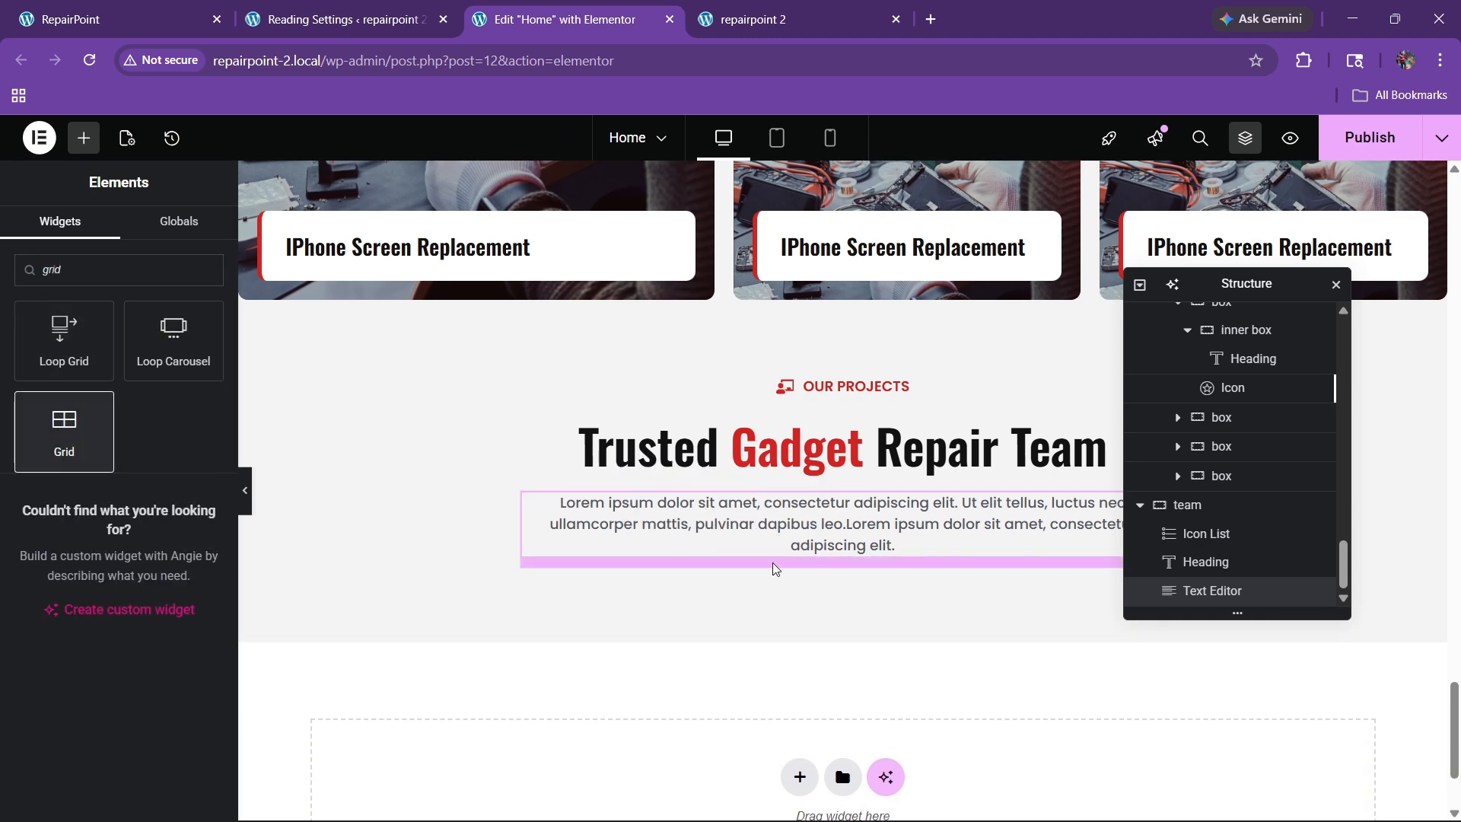
{"action": "left_click", "coordinate": [204, 8]}
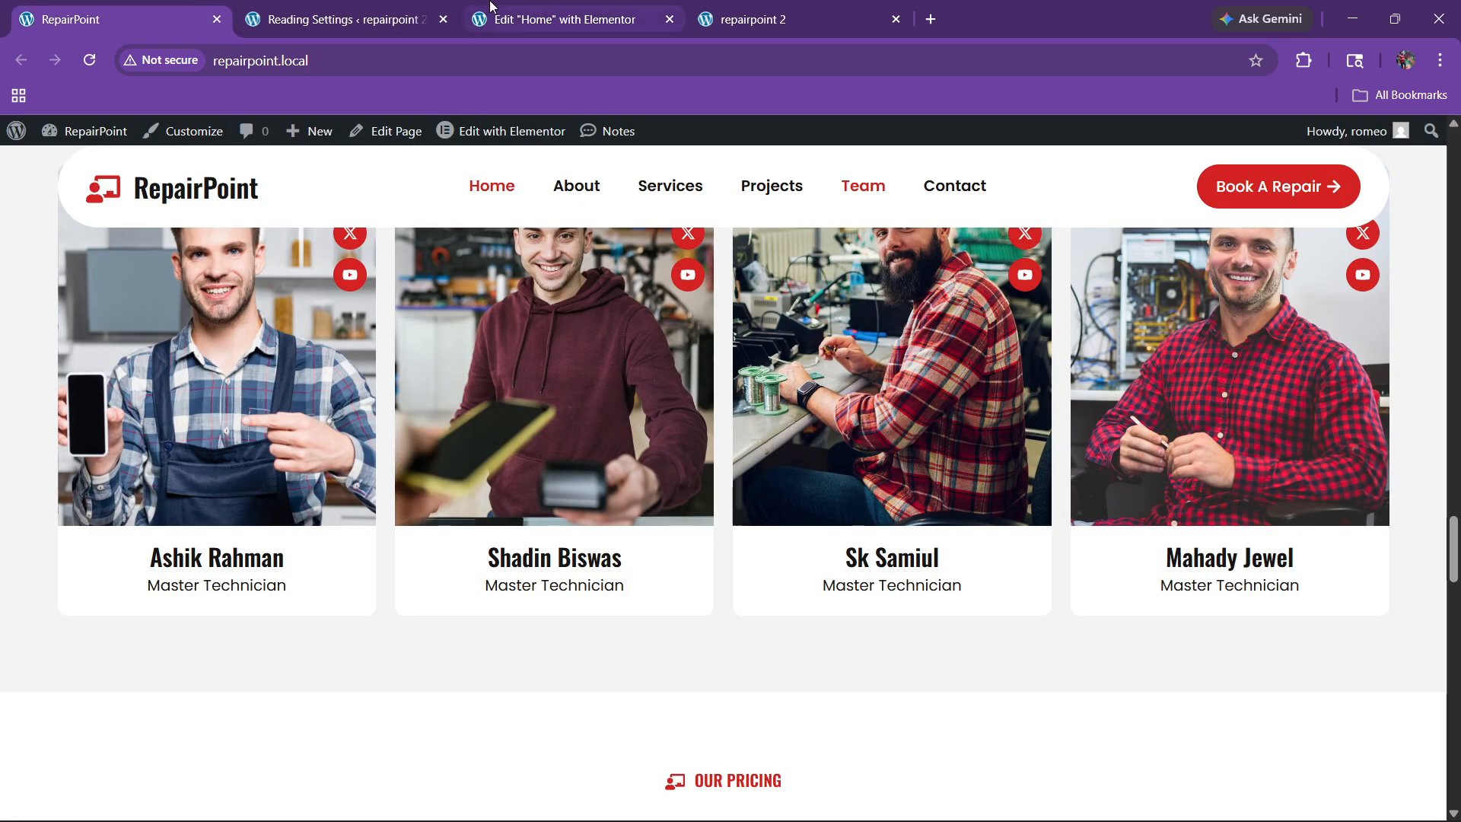
{"action": "left_click", "coordinate": [555, 19]}
{"action": "scroll", "coordinate": [176, 513], "scroll_direction": "down", "scroll_amount": 3}
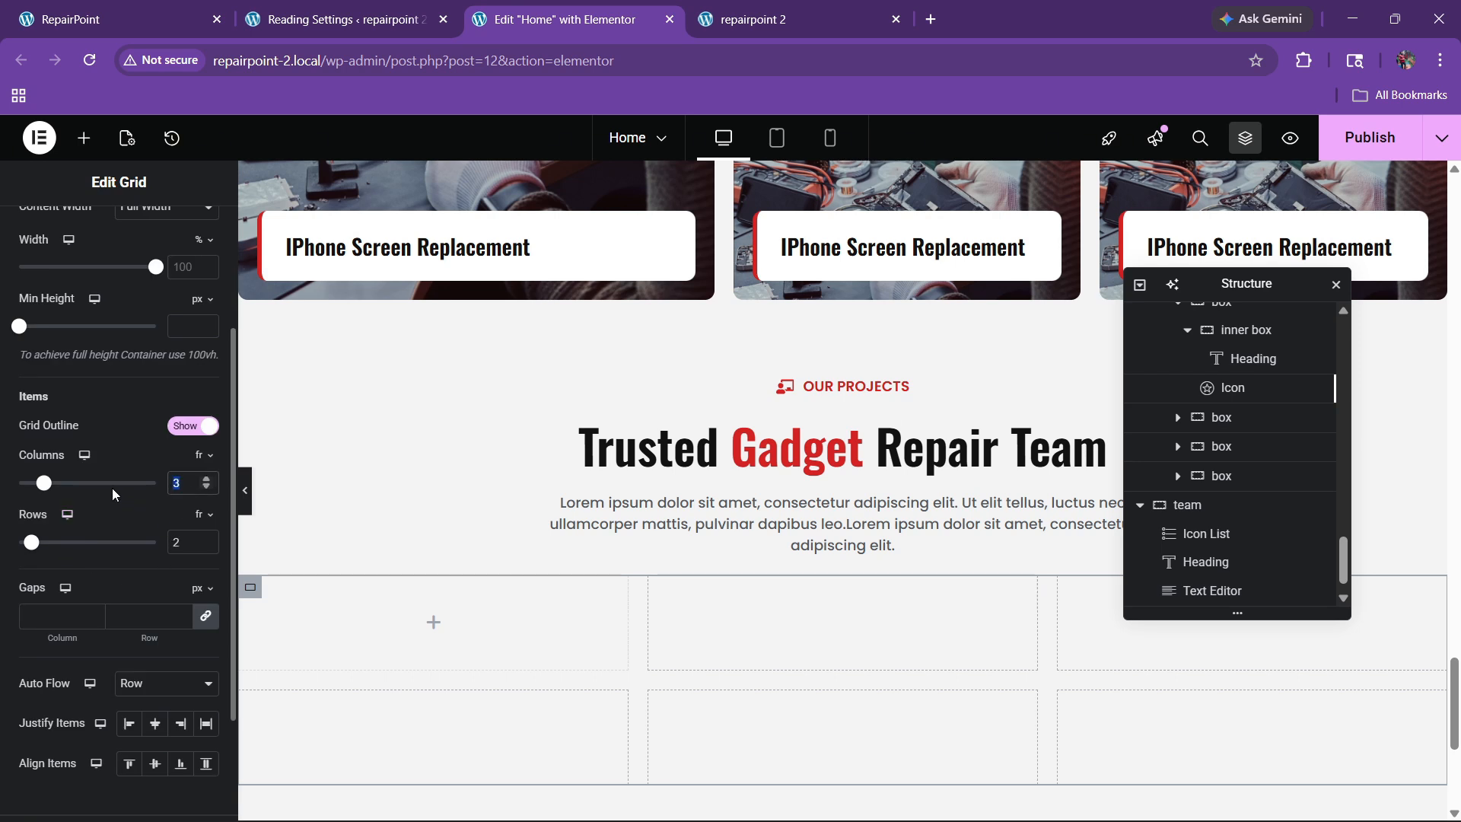
{"action": "type", "text": "4"}
{"action": "type", "text": "1"}
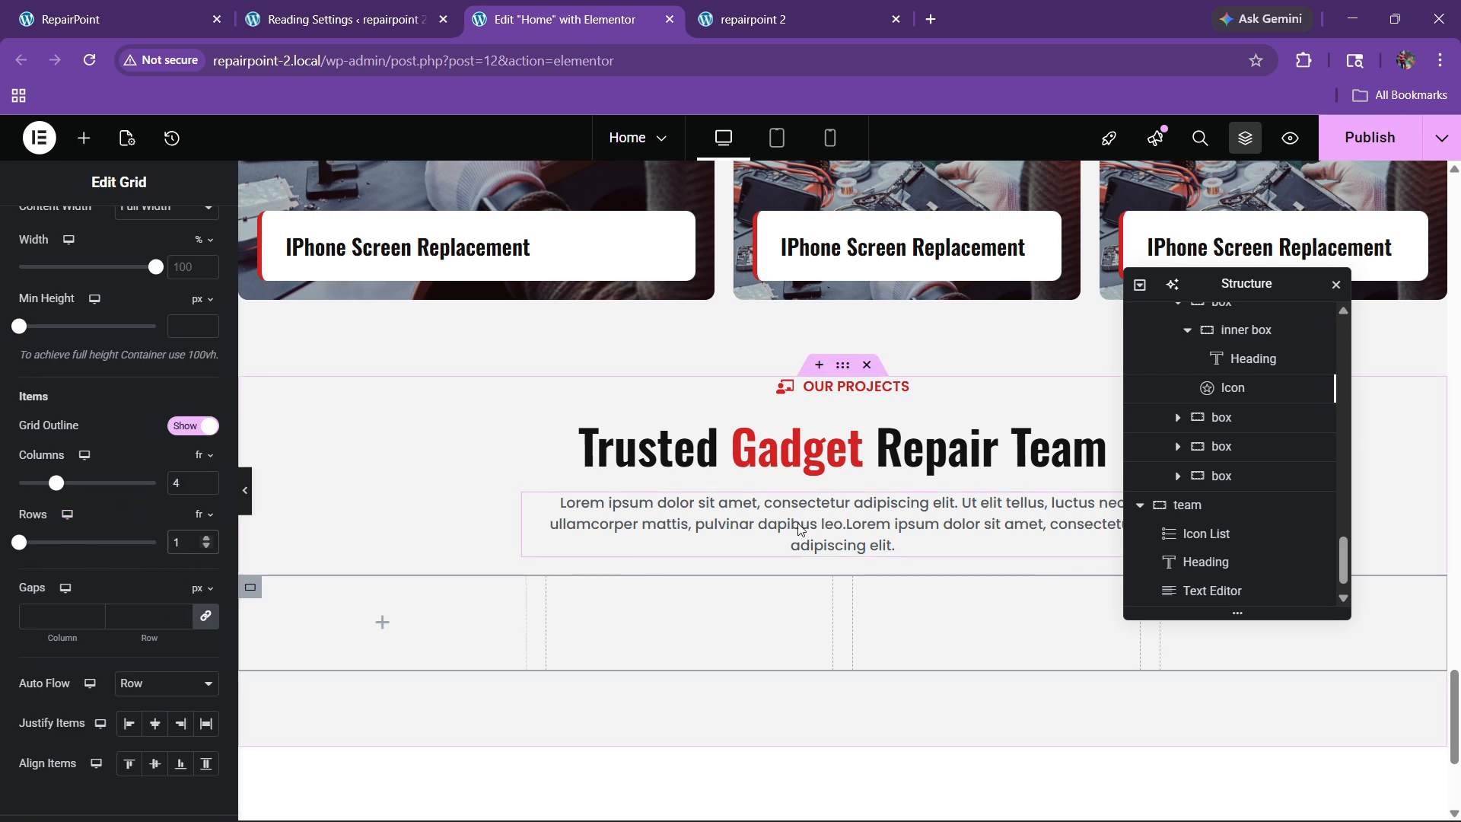
{"action": "scroll", "coordinate": [160, 362], "scroll_direction": "up", "scroll_amount": 3}
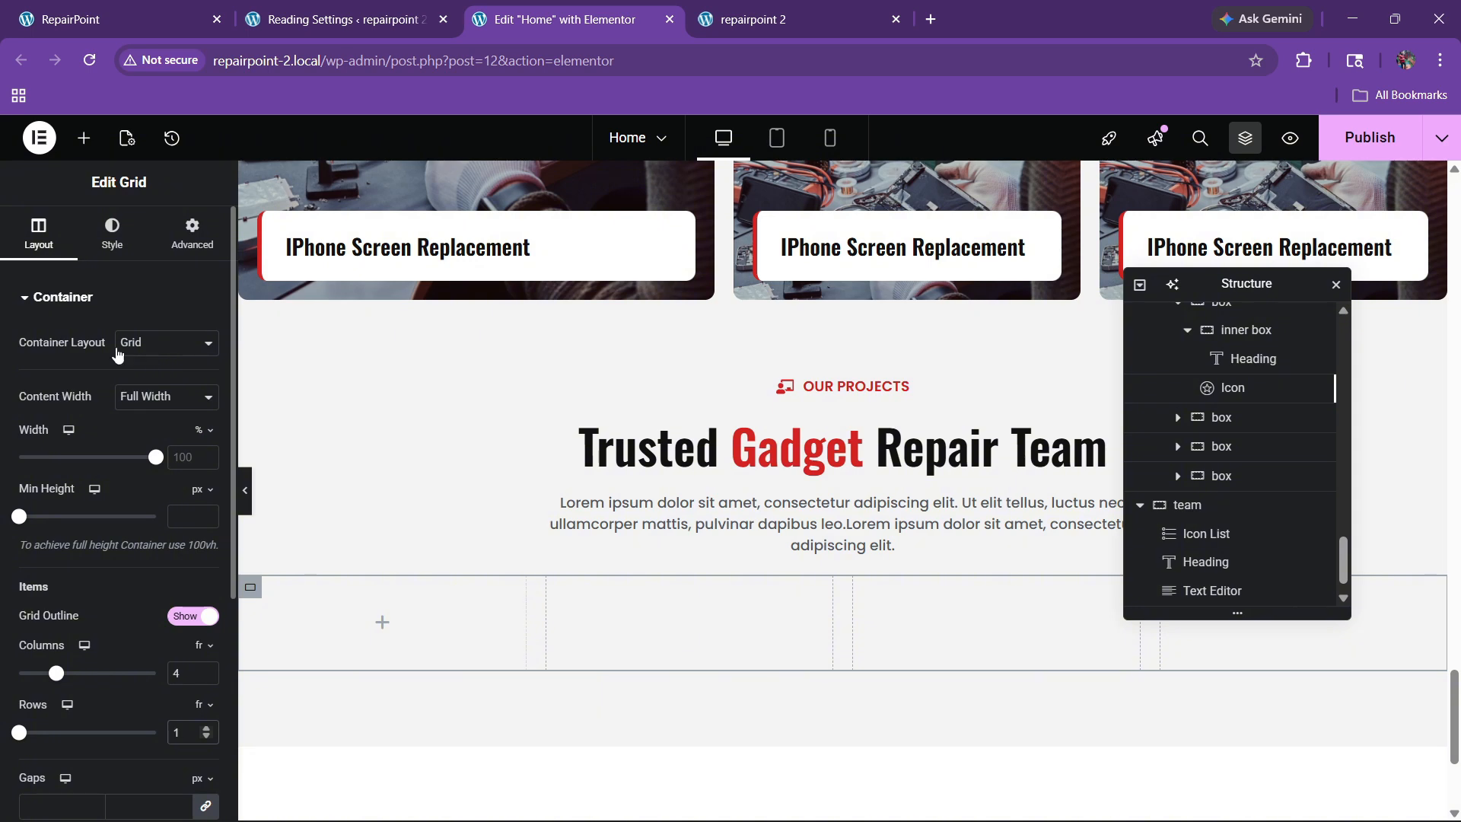
Step: Give the grid a 30 px top margin and drop a container into its first cell
{"action": "left_click", "coordinate": [190, 234]}
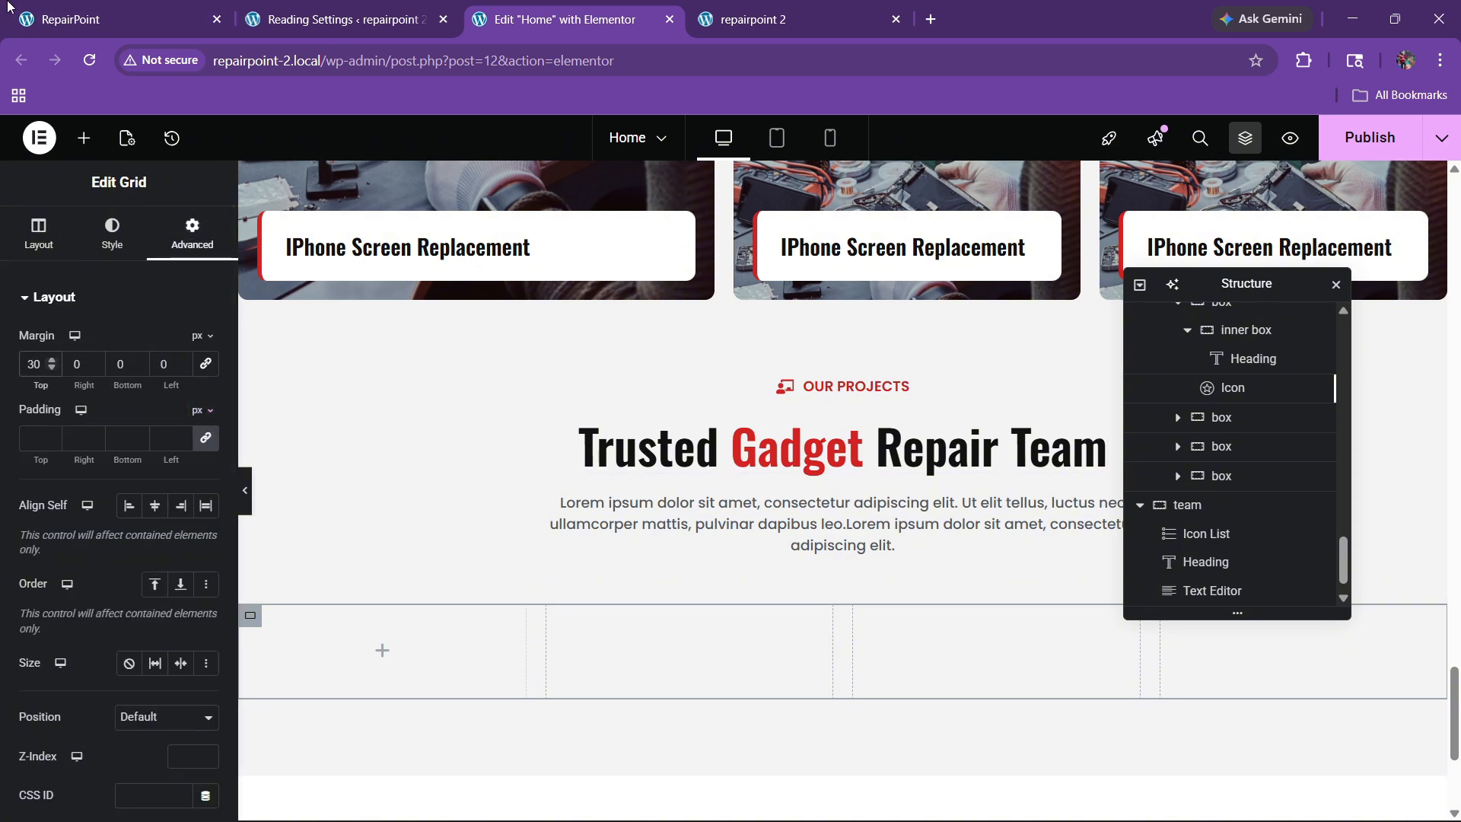
{"action": "left_click", "coordinate": [114, 19]}
{"action": "left_click", "coordinate": [526, 19]}
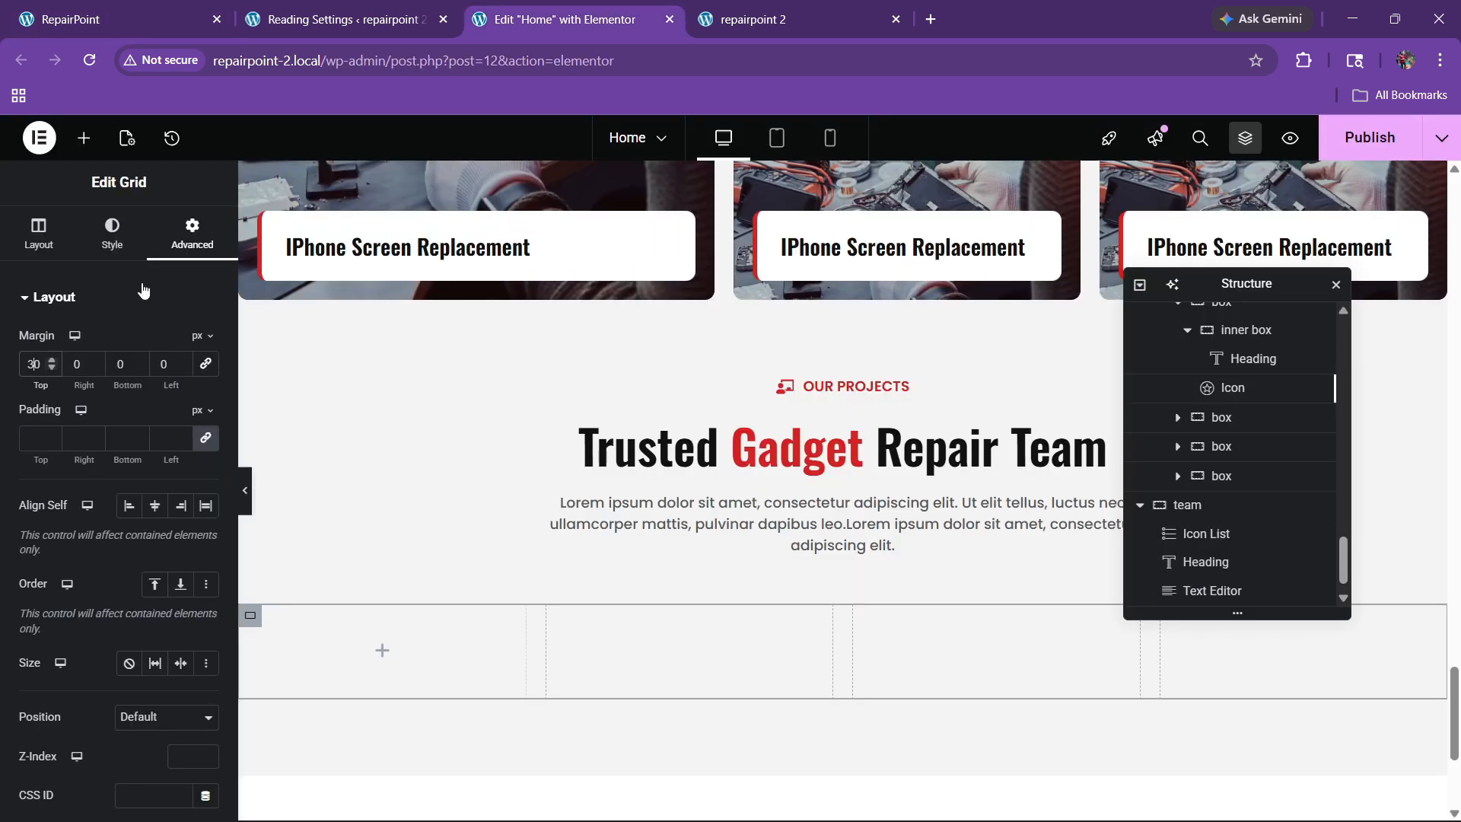
{"action": "left_click", "coordinate": [92, 144]}
{"action": "left_click_drag", "start_coordinate": [64, 385], "coordinate": [315, 622]}
{"action": "left_click", "coordinate": [120, 9]}
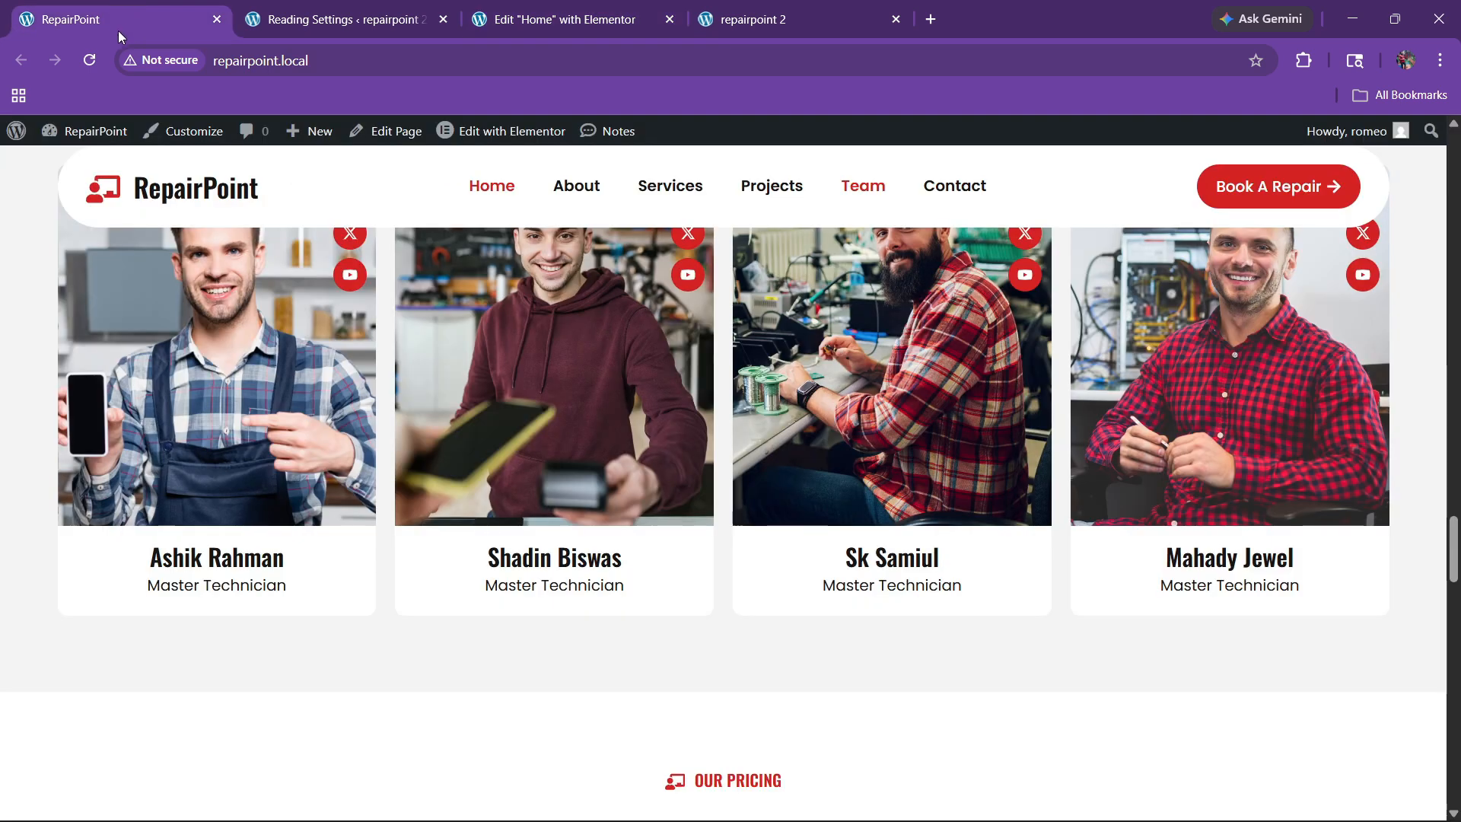
{"action": "left_click", "coordinate": [501, 23]}
Step: Add an Image widget to the first cell showing New-Project-45.jpg, the technician holding a phone
{"action": "left_click", "coordinate": [84, 137]}
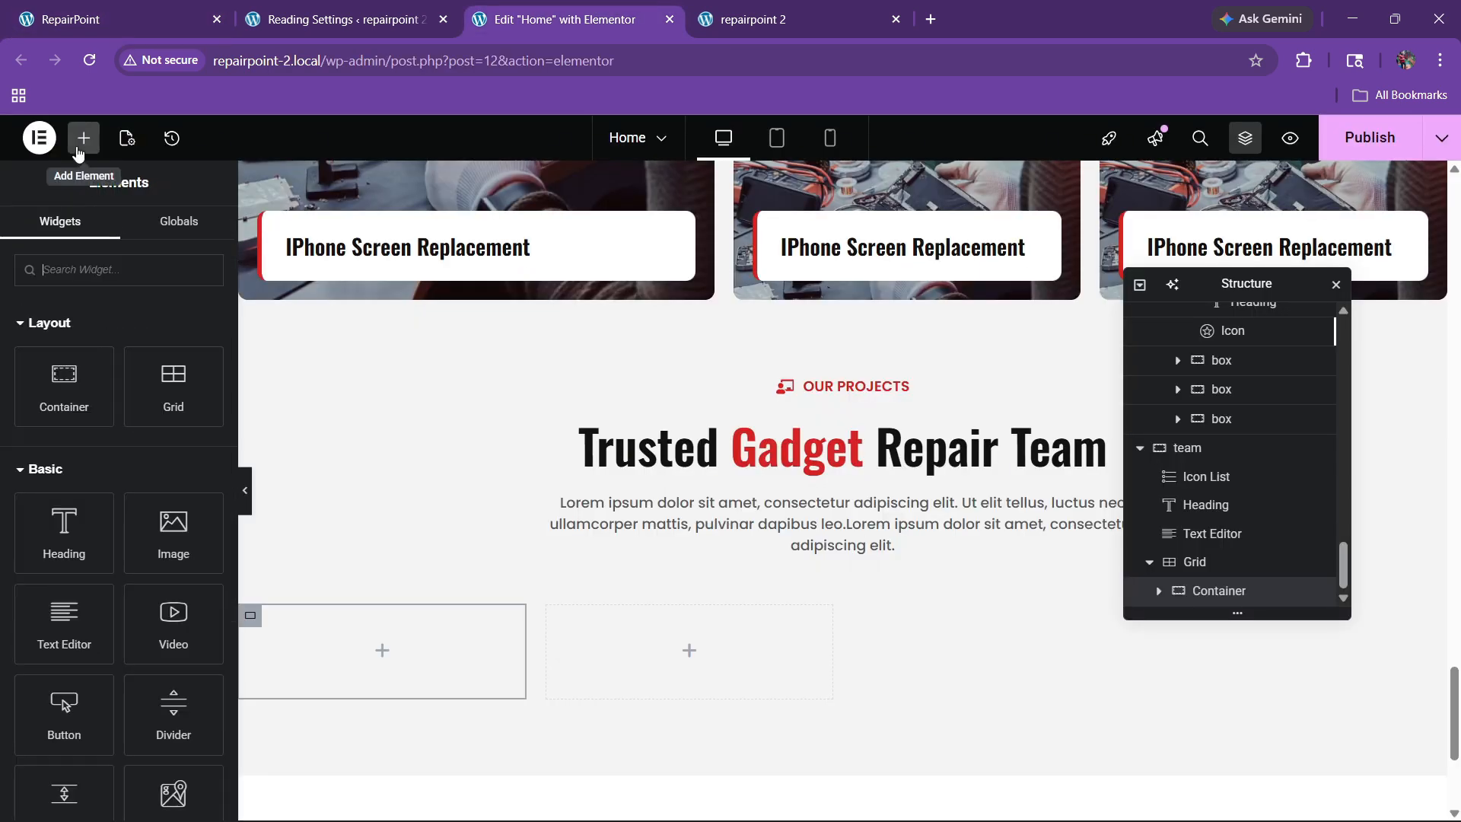
{"action": "left_click_drag", "start_coordinate": [173, 533], "coordinate": [344, 672]}
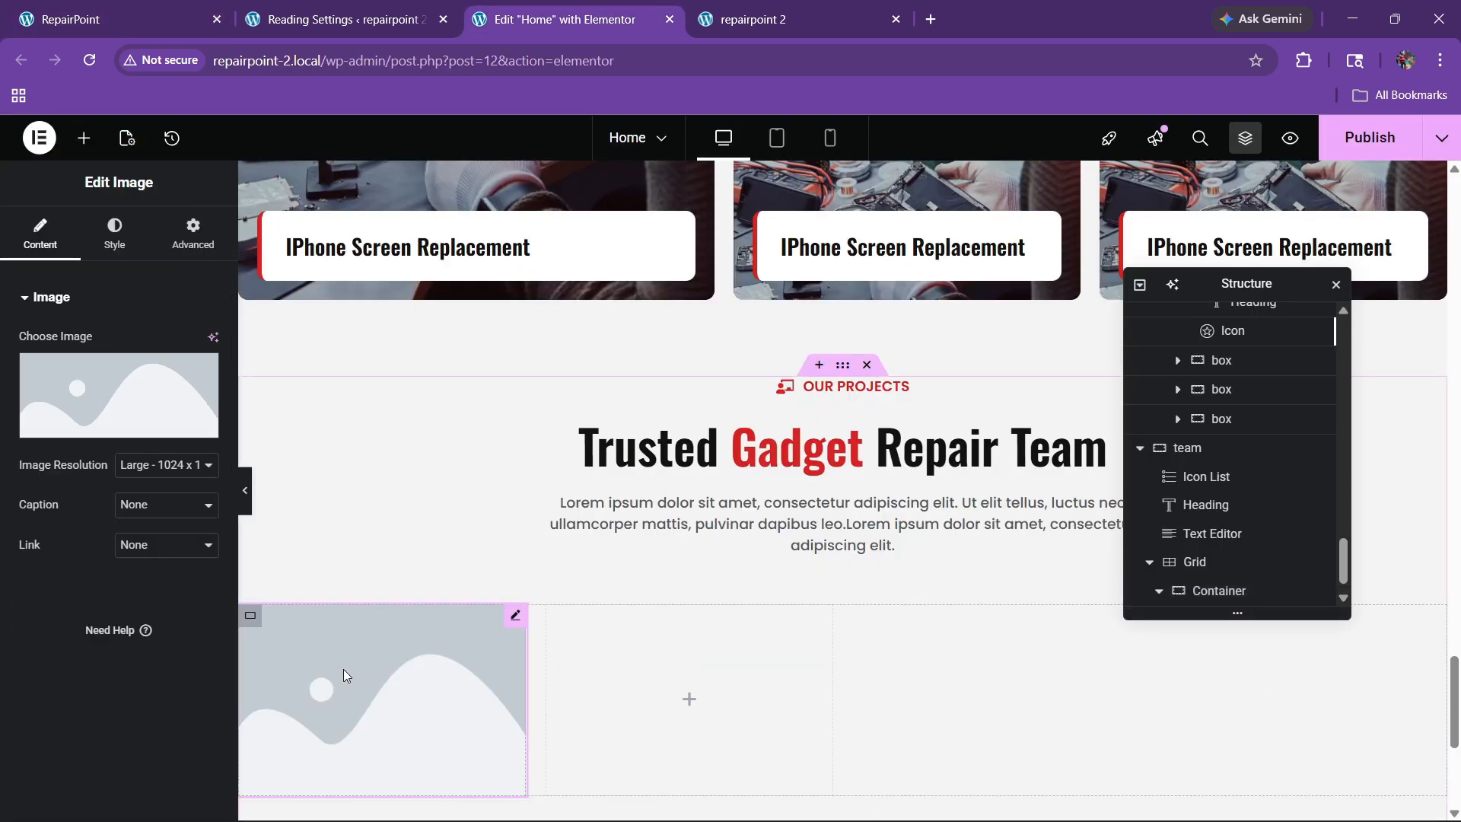
{"action": "left_click", "coordinate": [118, 395]}
{"action": "scroll", "coordinate": [596, 600], "scroll_direction": "down", "scroll_amount": 5}
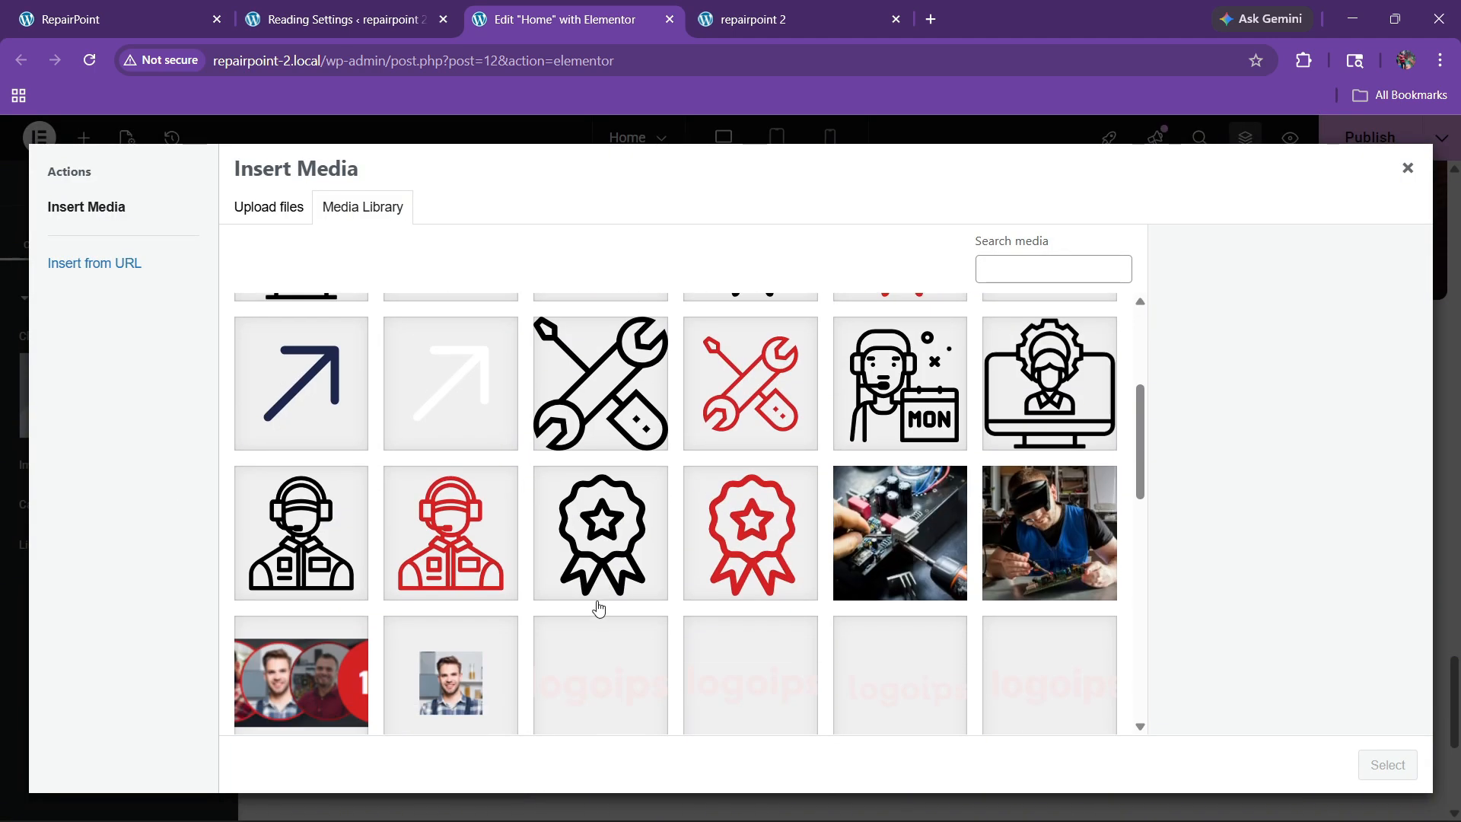
{"action": "scroll", "coordinate": [576, 580], "scroll_direction": "down", "scroll_amount": 3}
{"action": "left_click", "coordinate": [883, 533]}
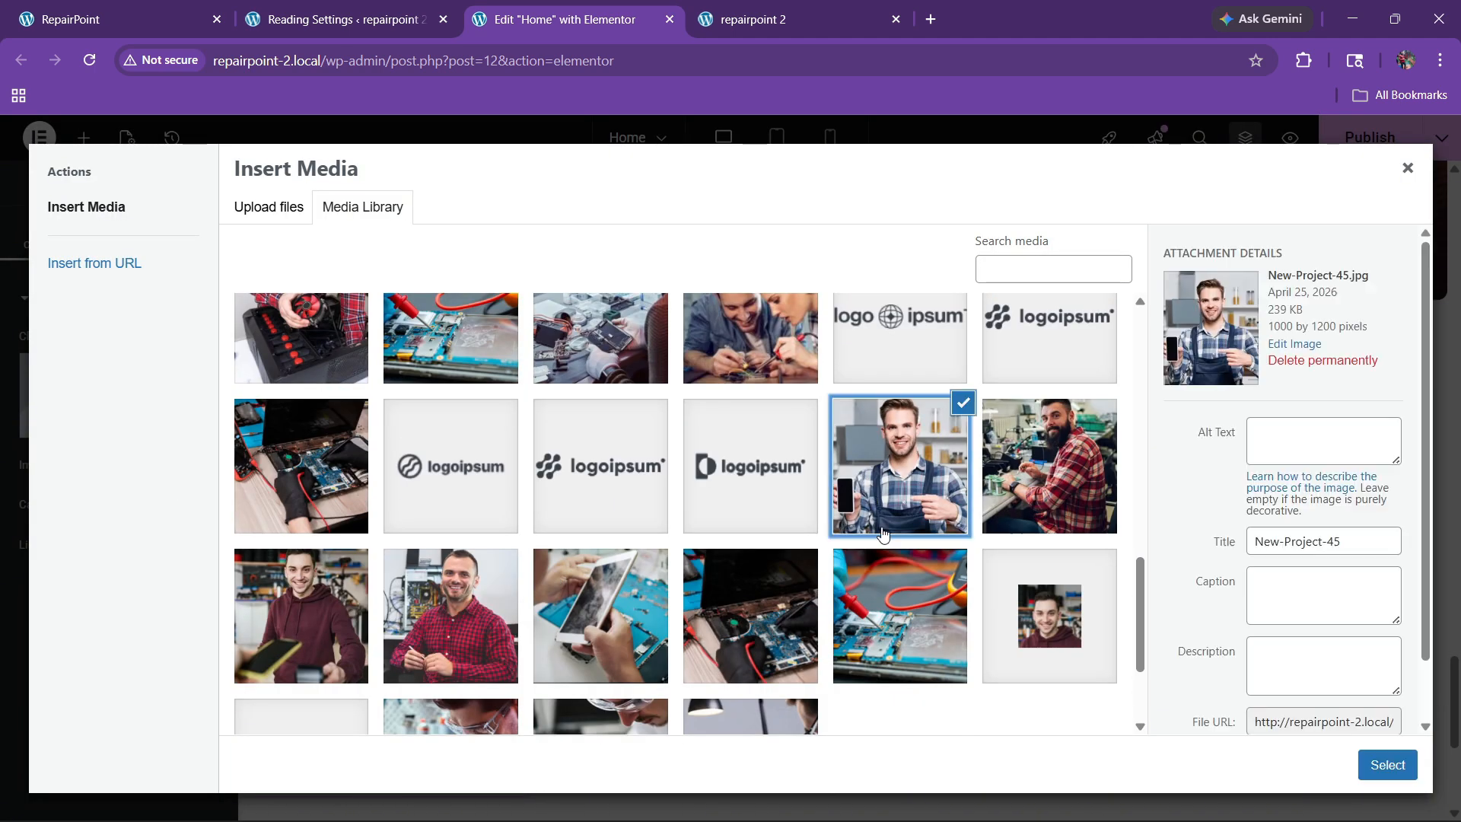
{"action": "left_click", "coordinate": [1366, 759]}
{"action": "scroll", "coordinate": [413, 554], "scroll_direction": "down", "scroll_amount": 5}
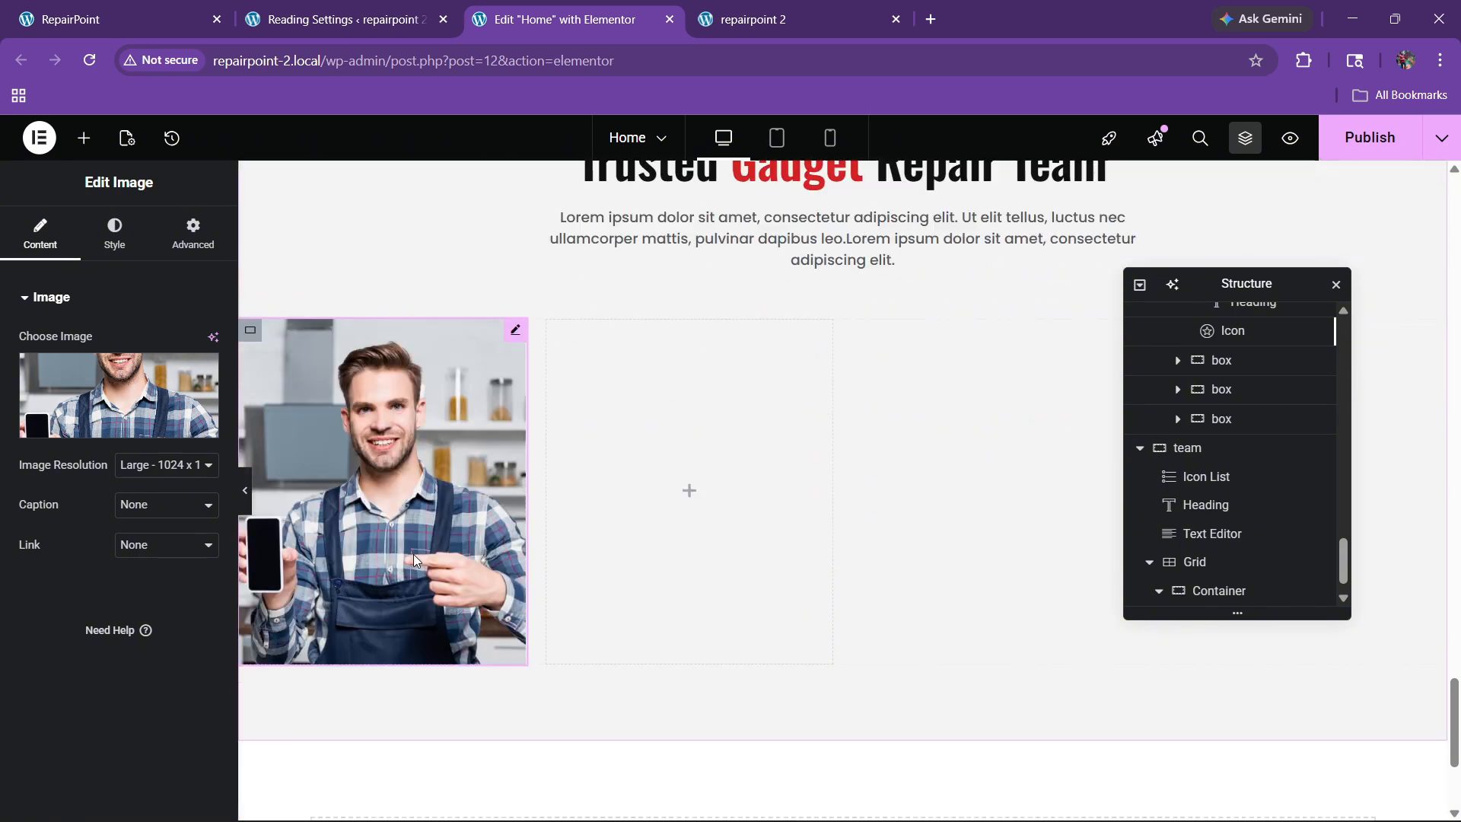
Step: Add an empty container beneath the photo
{"action": "left_click", "coordinate": [114, 19]}
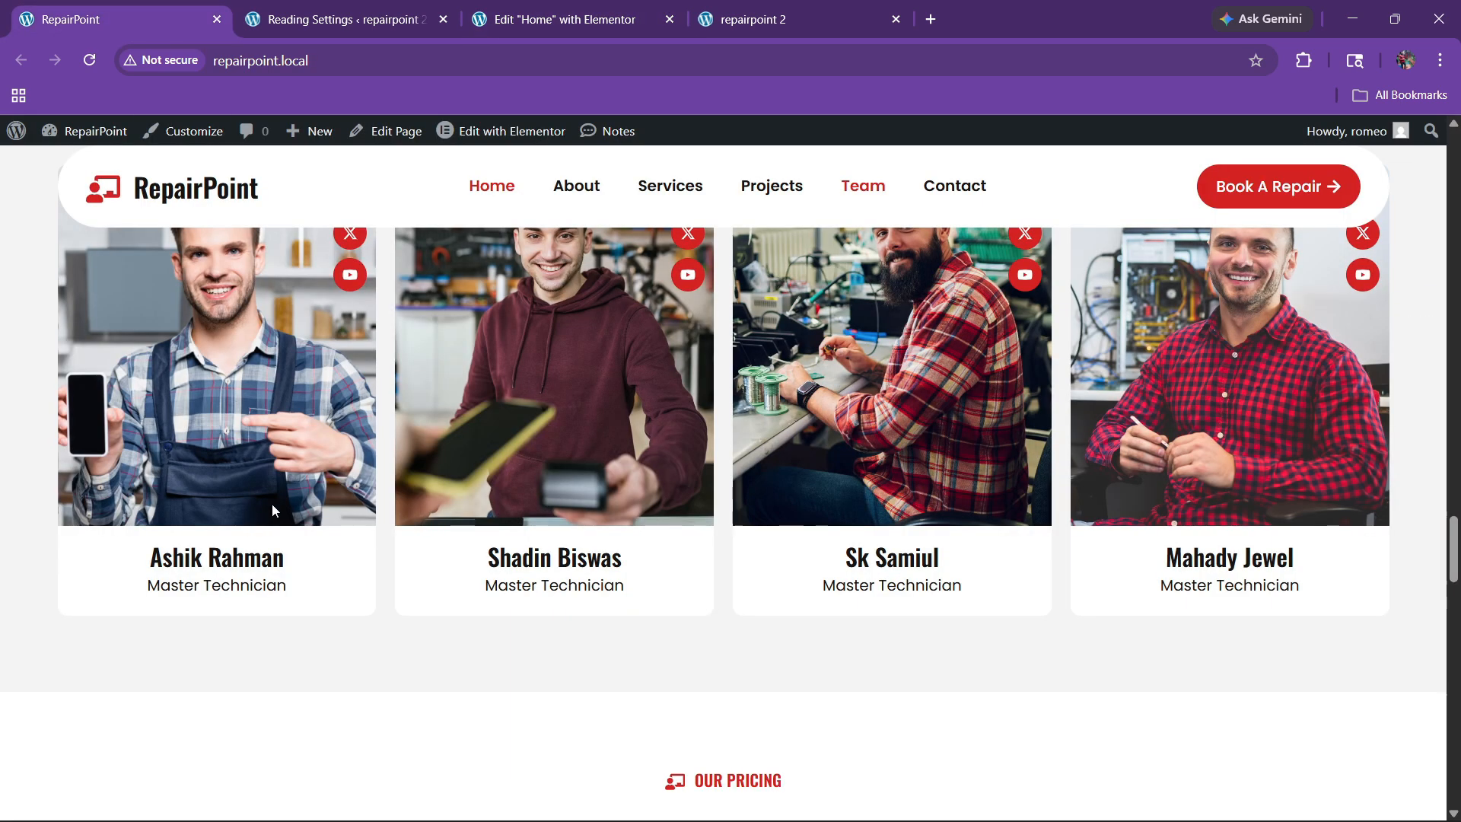
{"action": "left_click", "coordinate": [524, 11]}
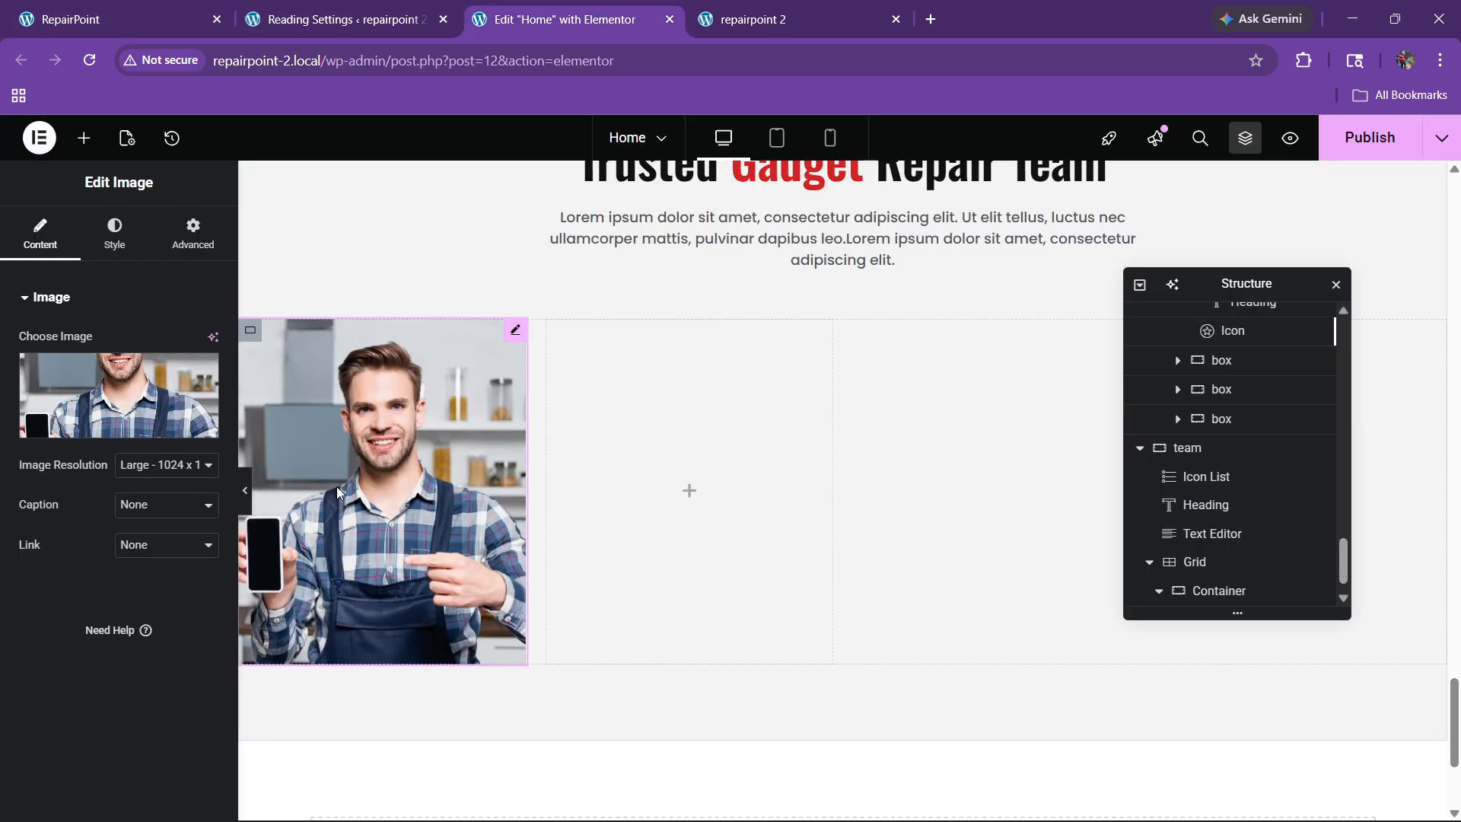
{"action": "left_click", "coordinate": [84, 138]}
{"action": "left_click_drag", "start_coordinate": [62, 380], "coordinate": [335, 569]}
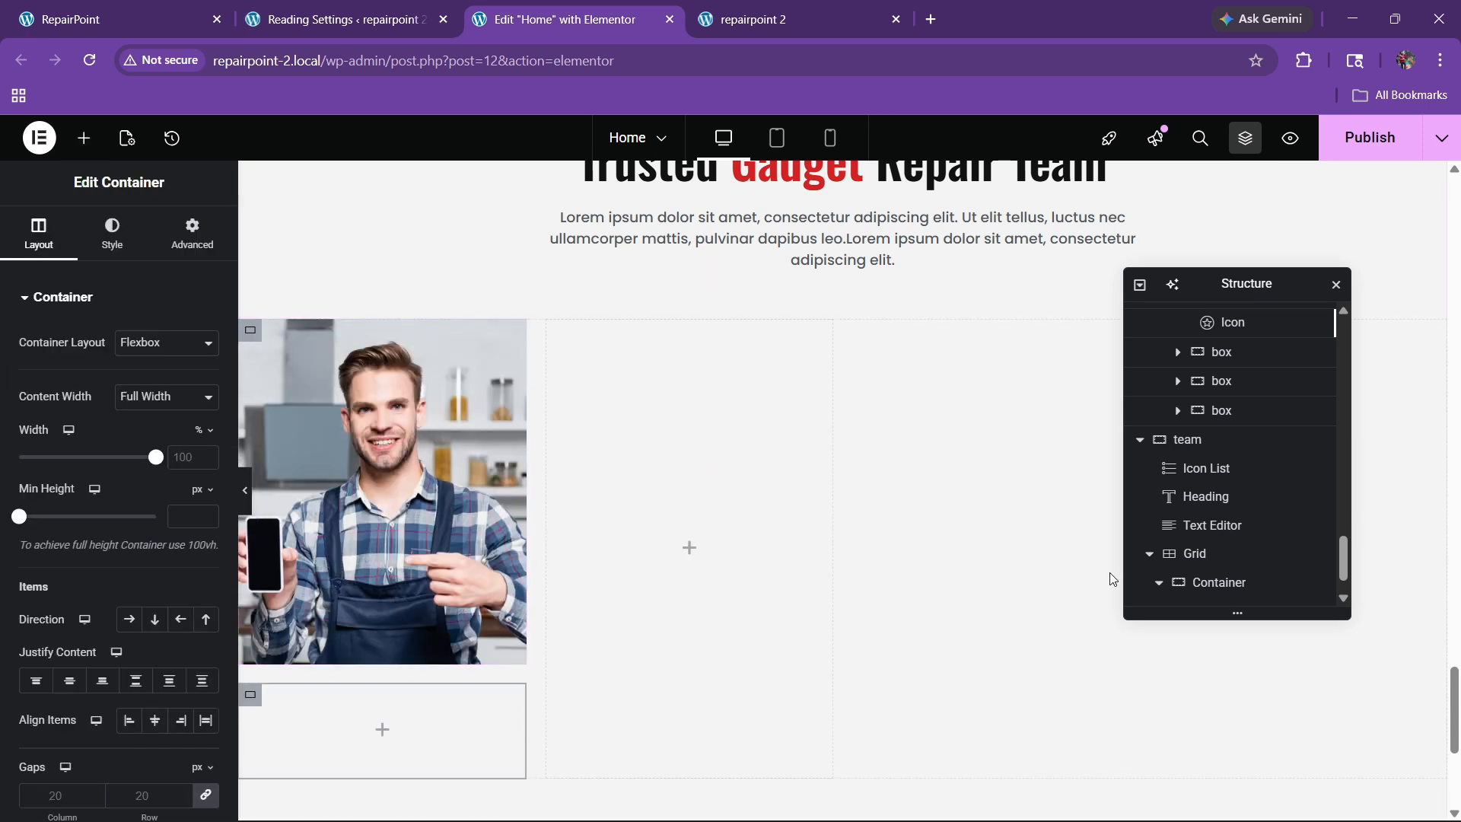
Step: Rename the first card container 'member box' and begin renaming the container under the photo
{"action": "double_click", "coordinate": [1217, 533]}
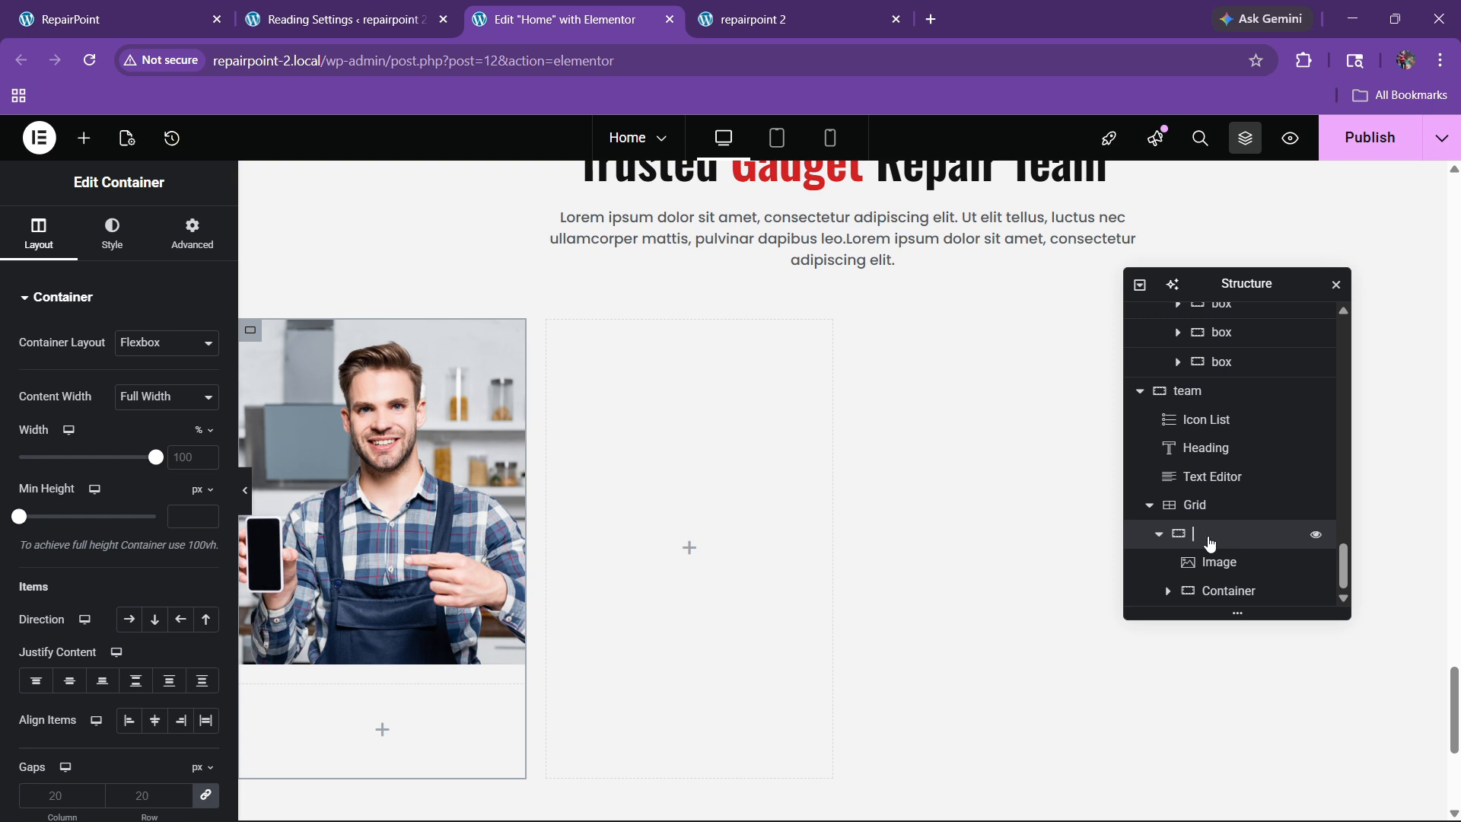
{"action": "type", "text": "member box"}
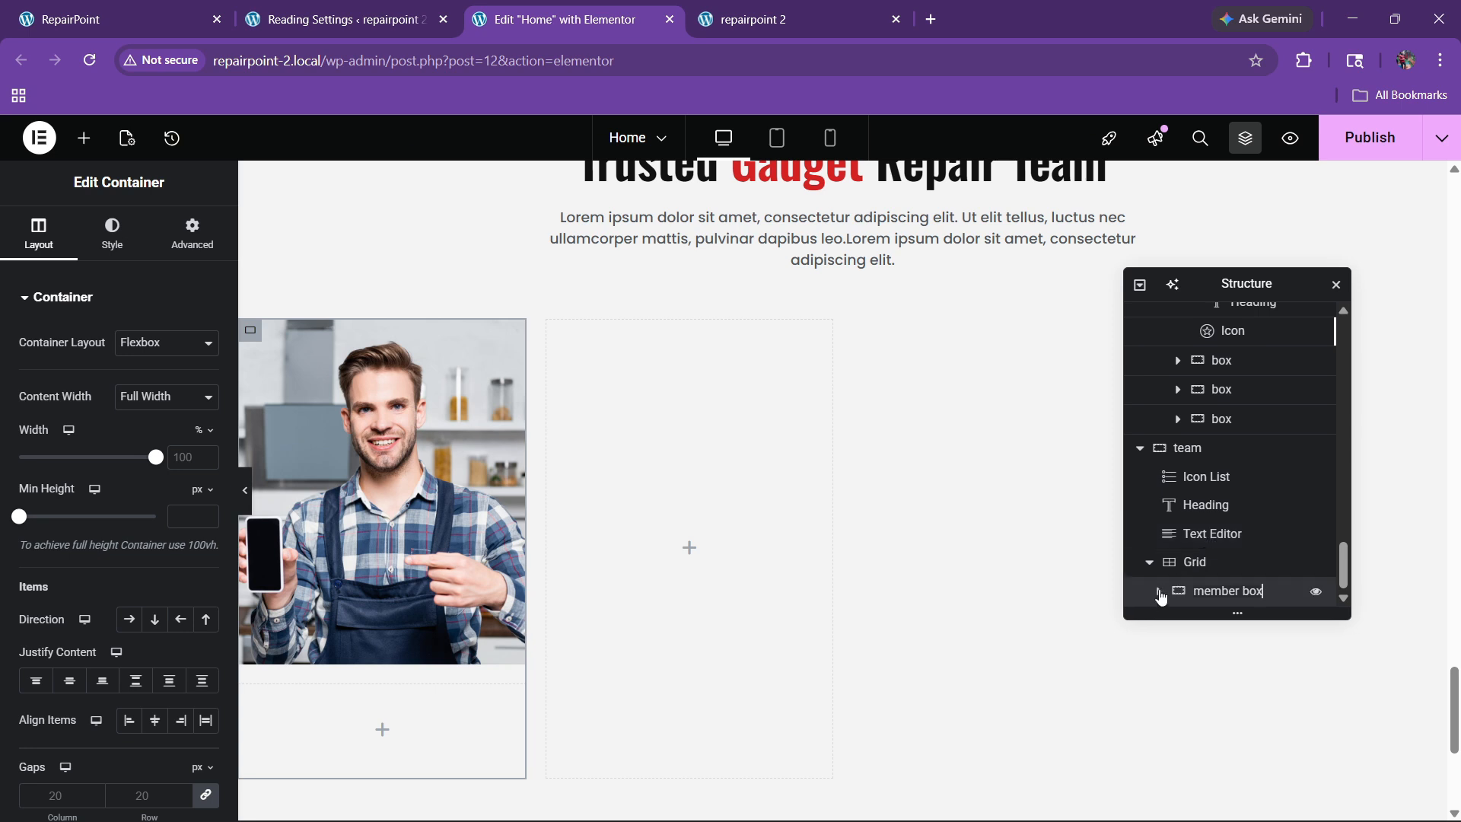
{"action": "left_click", "coordinate": [1159, 593]}
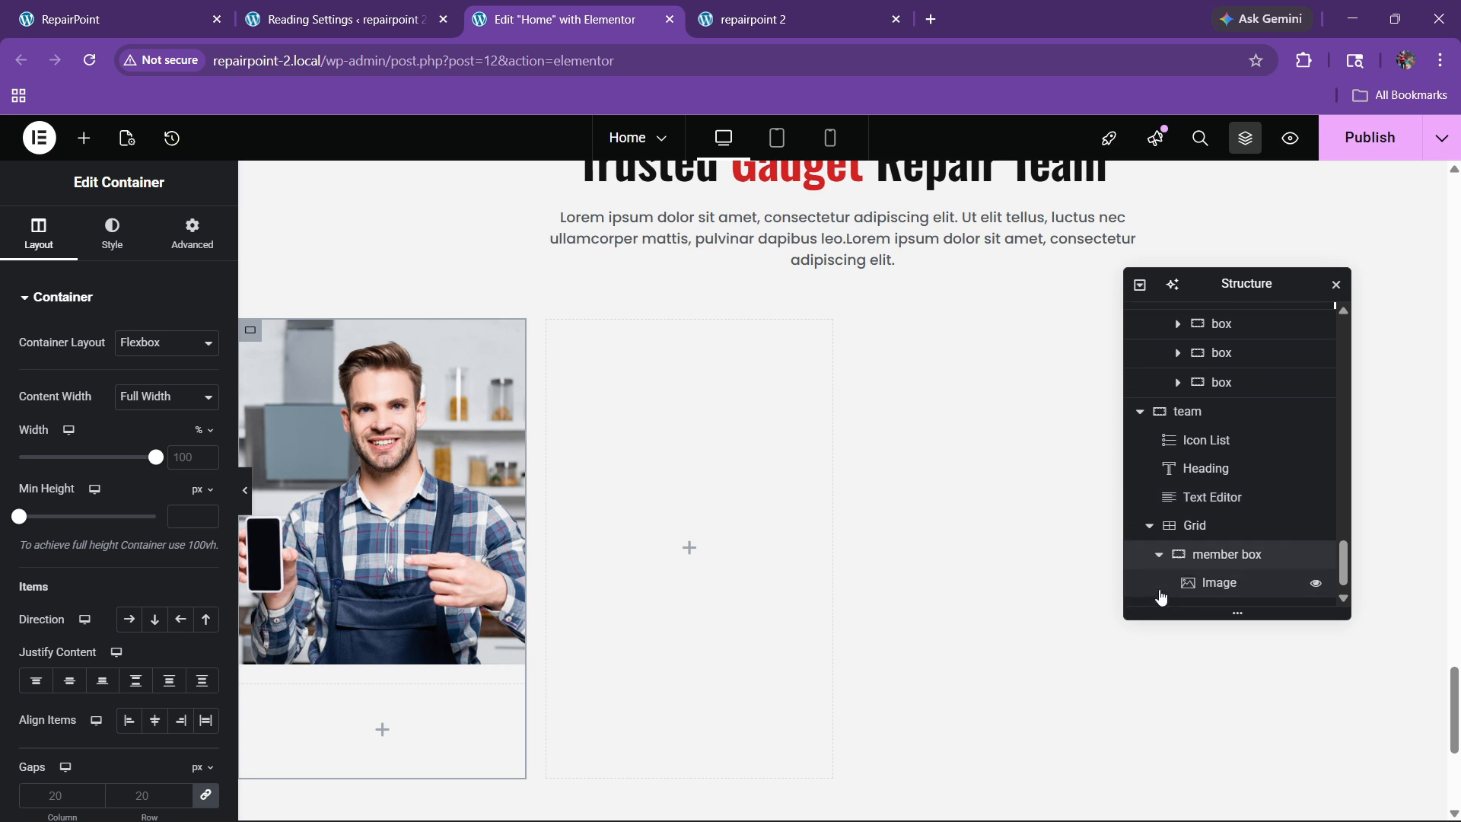
{"action": "double_click", "coordinate": [1222, 593]}
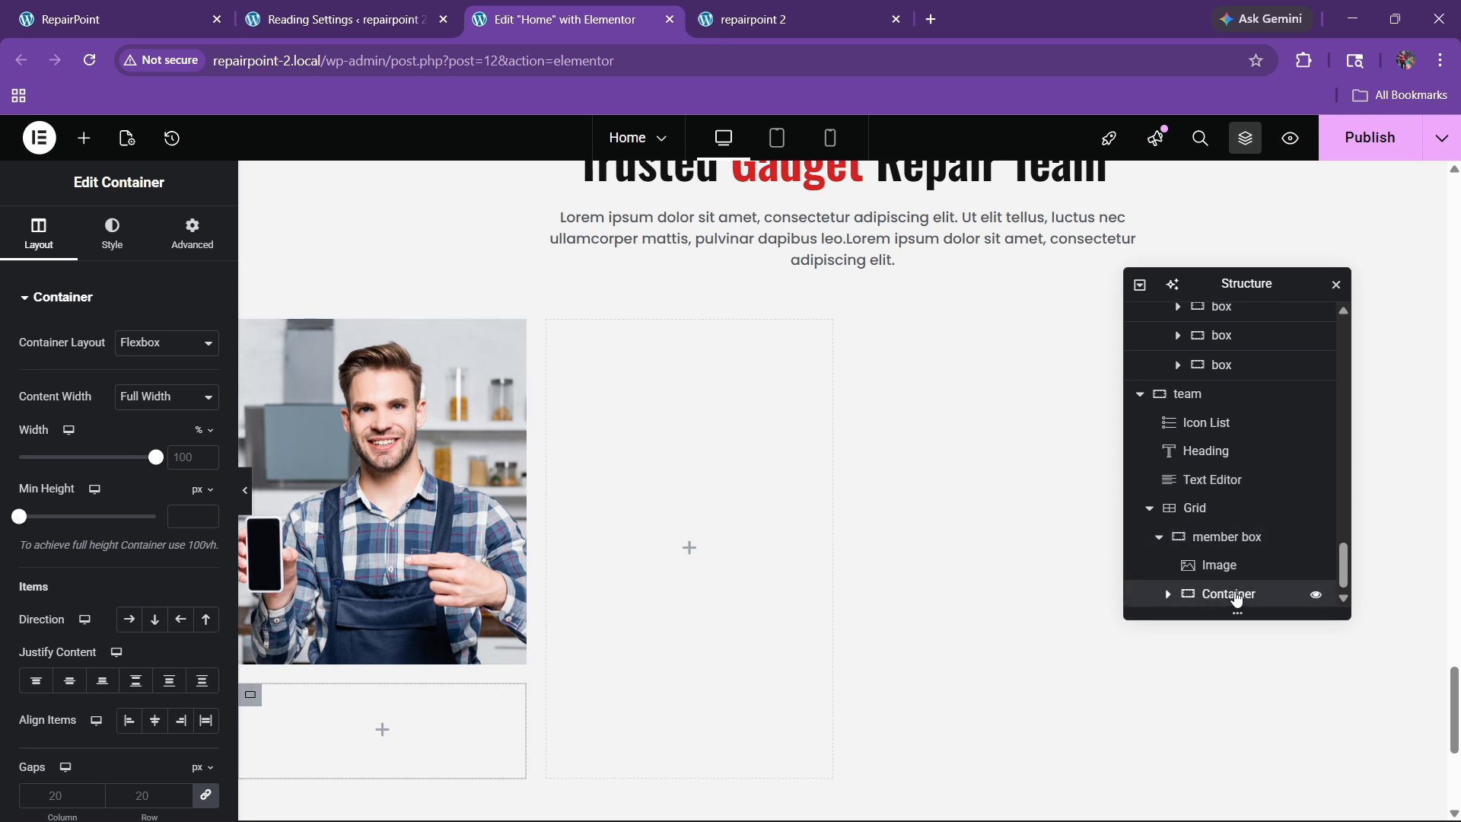
Step: Name the inner container 'info' and give it a white background
{"action": "type", "text": "in"}
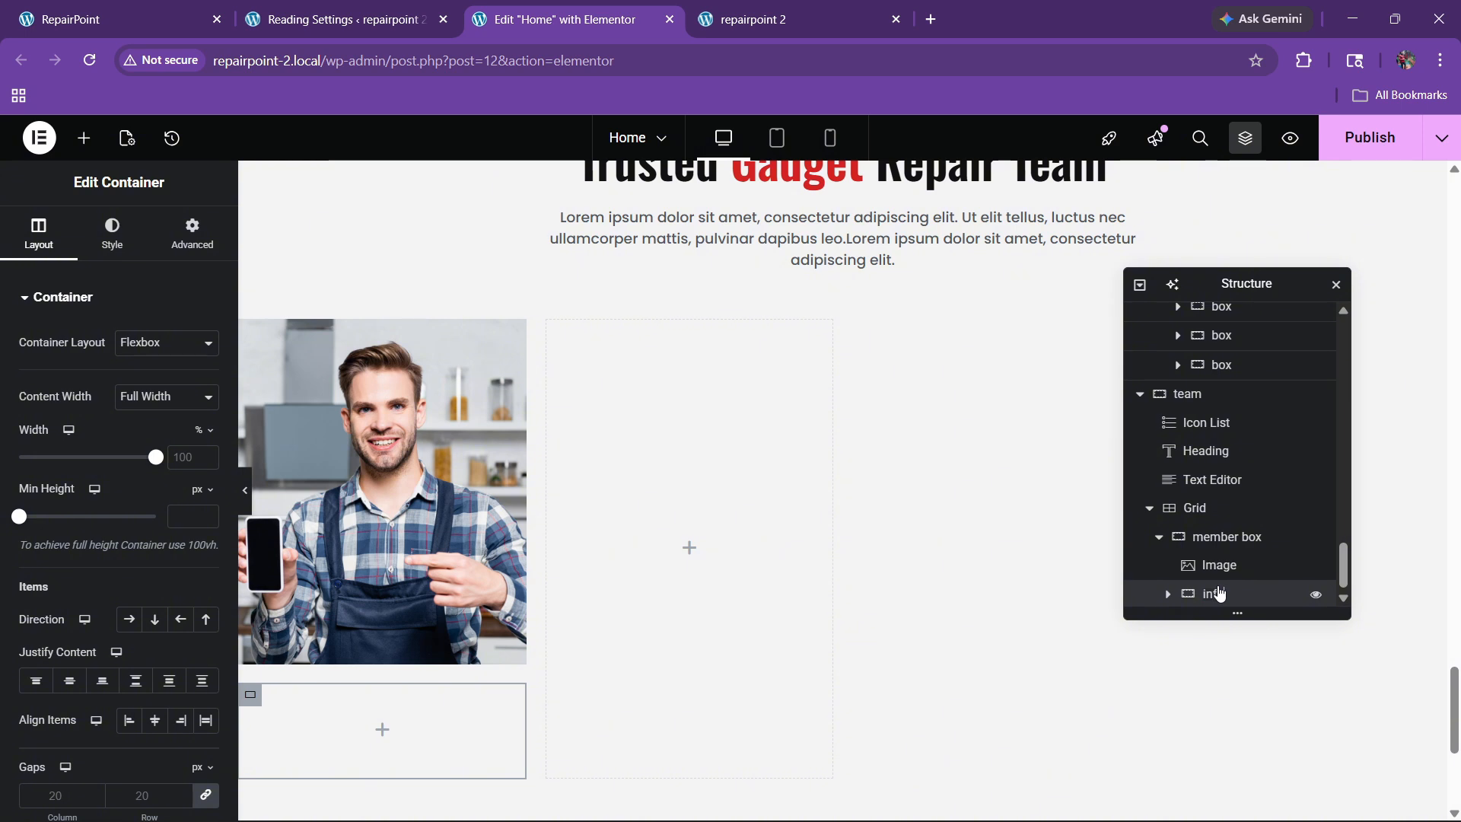
{"action": "type", "text": "fo"}
{"action": "left_click", "coordinate": [112, 232]}
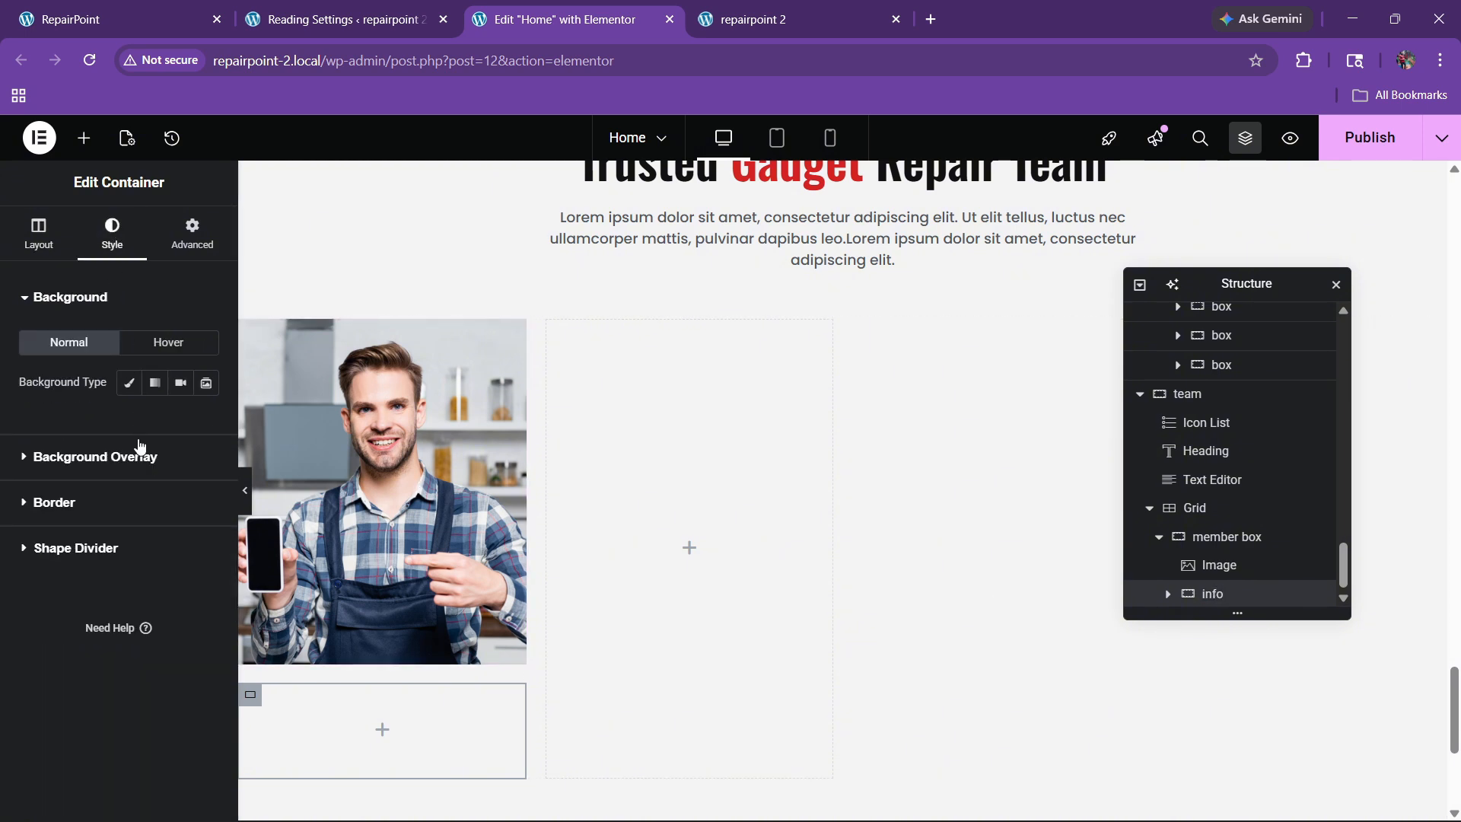
{"action": "left_click", "coordinate": [129, 383]}
{"action": "left_click", "coordinate": [205, 422]}
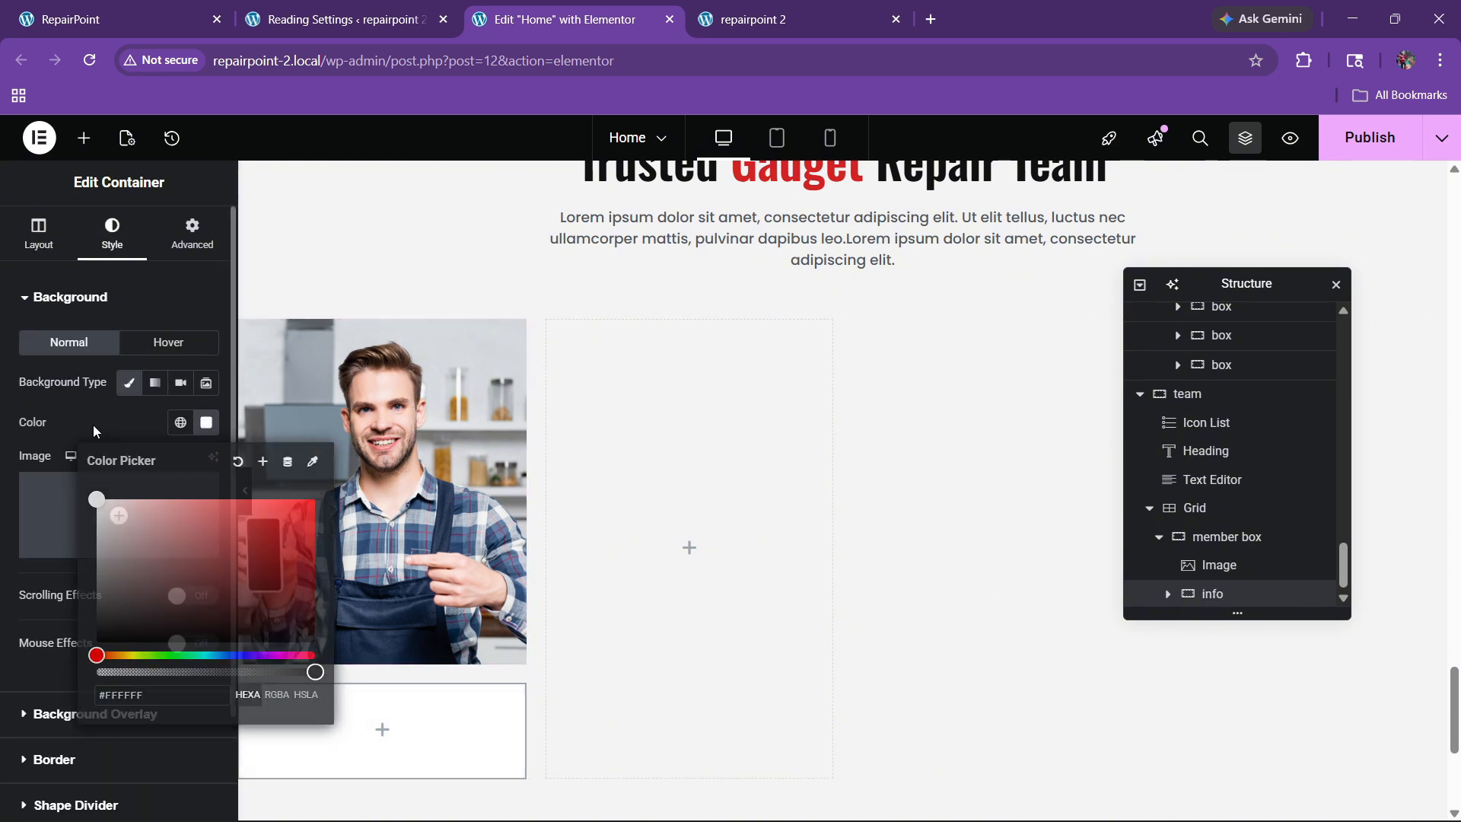
{"action": "left_click", "coordinate": [160, 373]}
Step: Centre the member box contents, set its gap to 0 and leave its padding empty
{"action": "left_click", "coordinate": [1248, 537]}
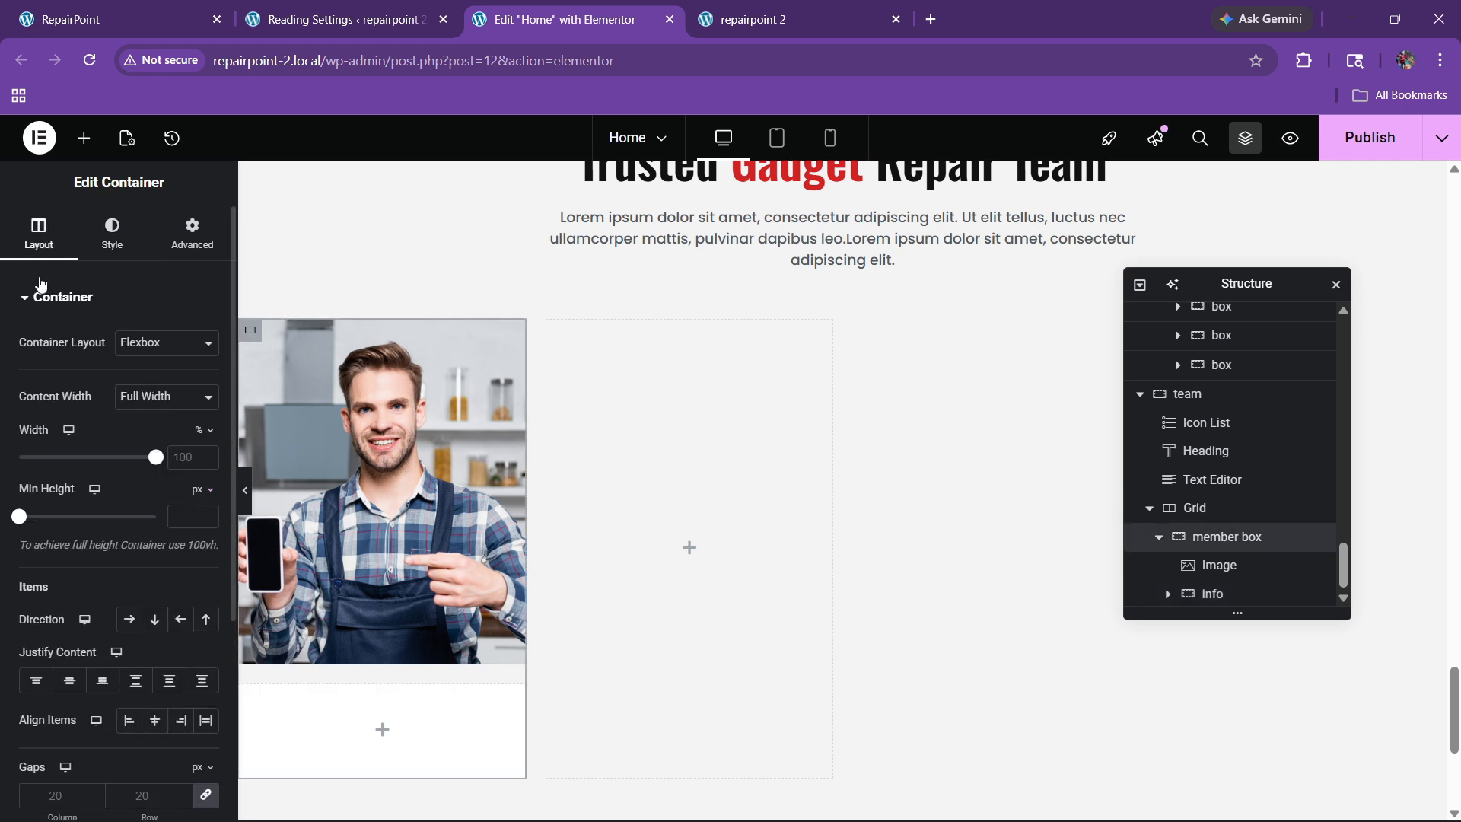
{"action": "scroll", "coordinate": [101, 447], "scroll_direction": "down", "scroll_amount": 3}
{"action": "left_click", "coordinate": [69, 490]}
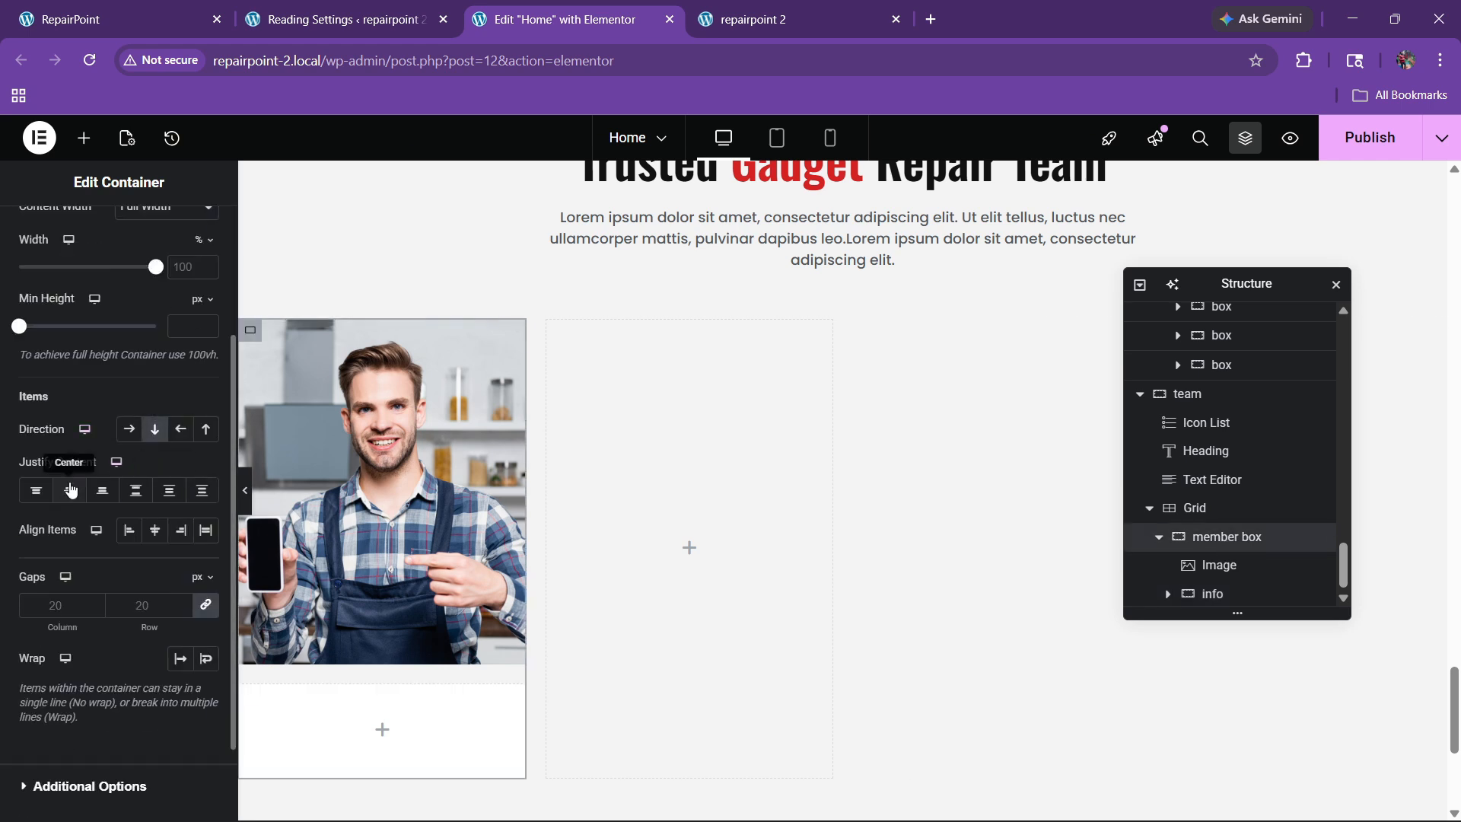
{"action": "left_click", "coordinate": [156, 531]}
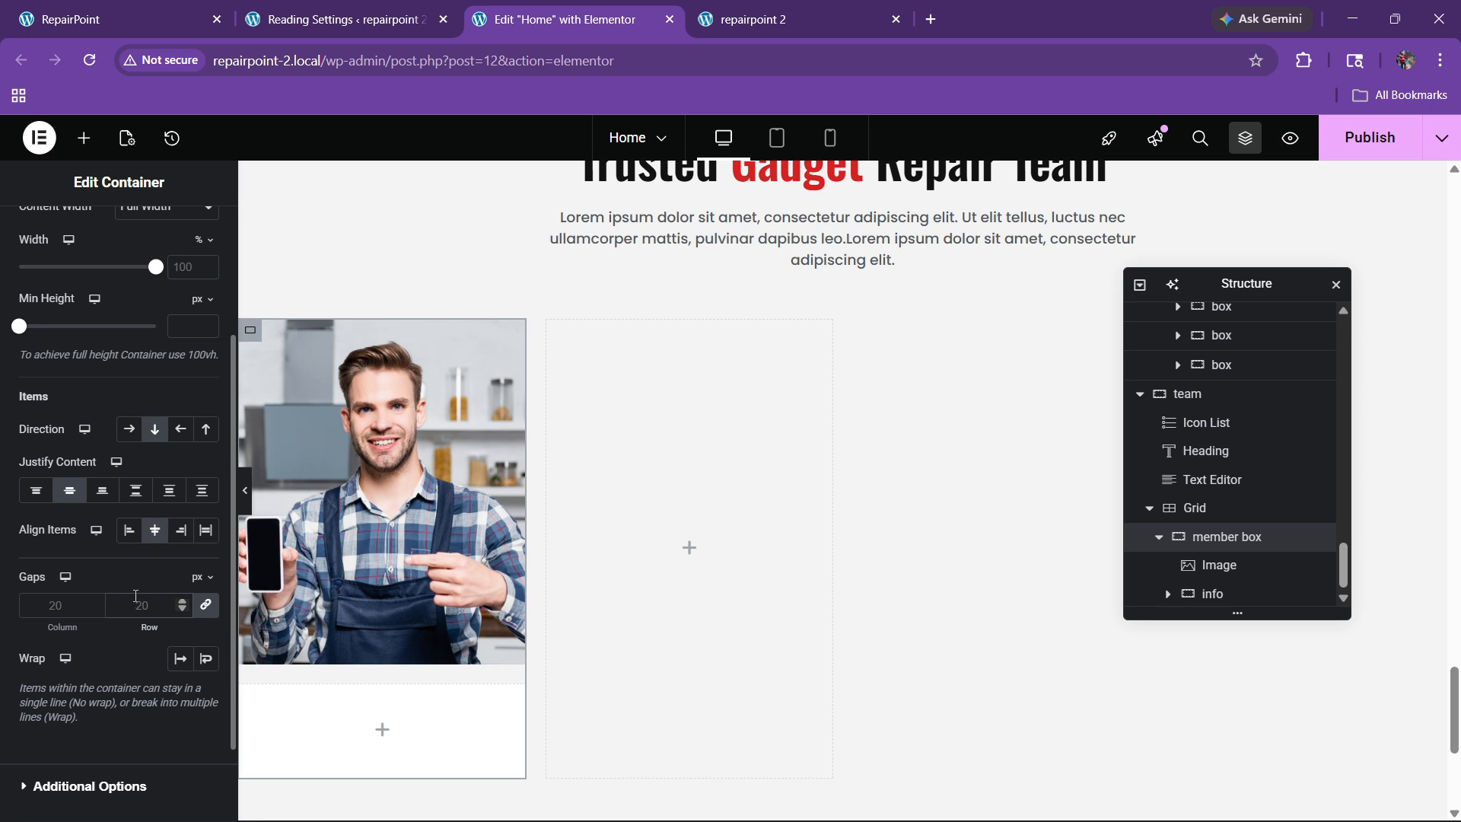
{"action": "left_click", "coordinate": [136, 604]}
{"action": "type", "text": "0"}
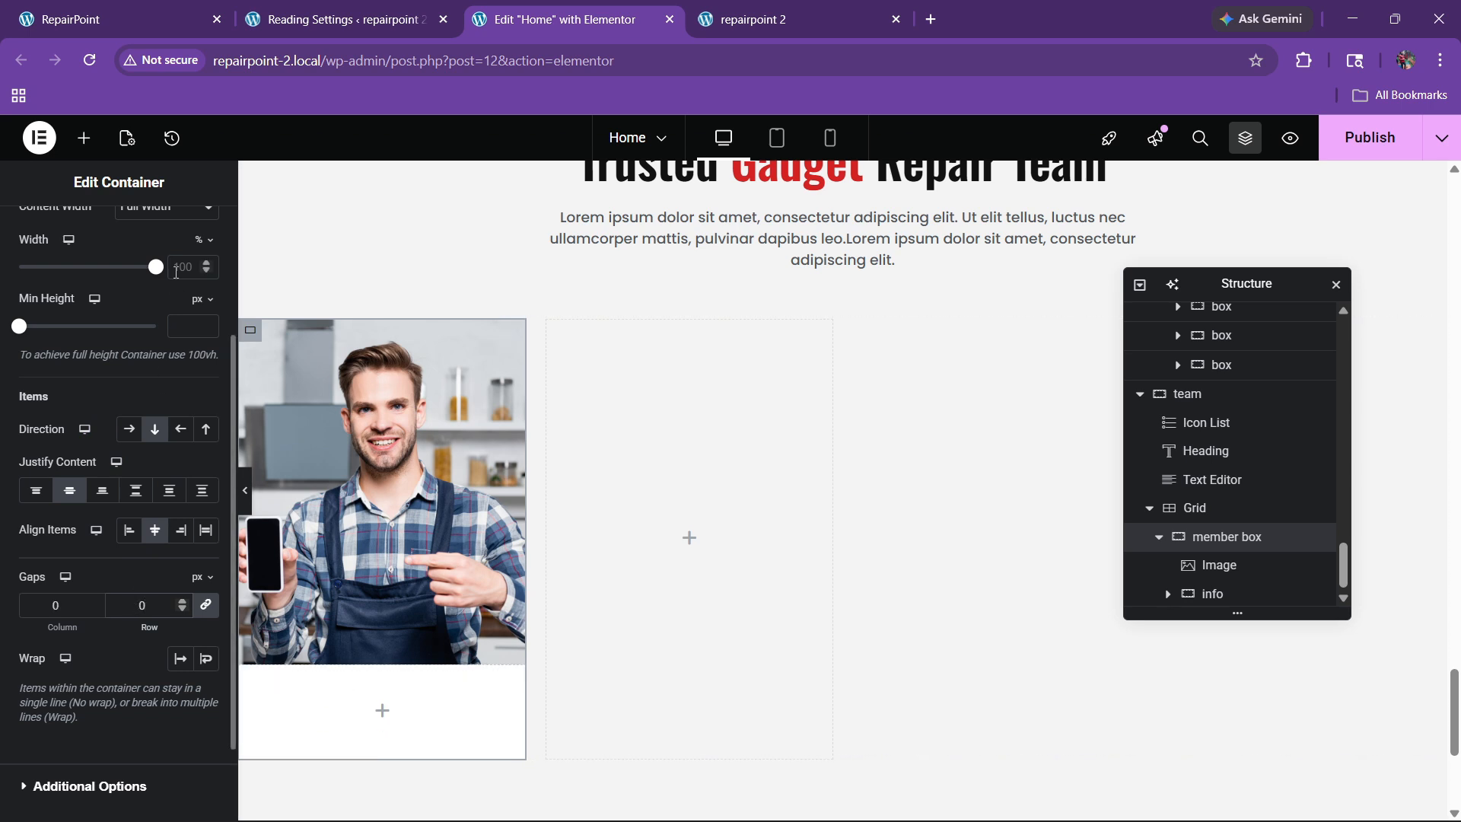
{"action": "scroll", "coordinate": [114, 456], "scroll_direction": "up", "scroll_amount": 5}
{"action": "left_click", "coordinate": [192, 232]}
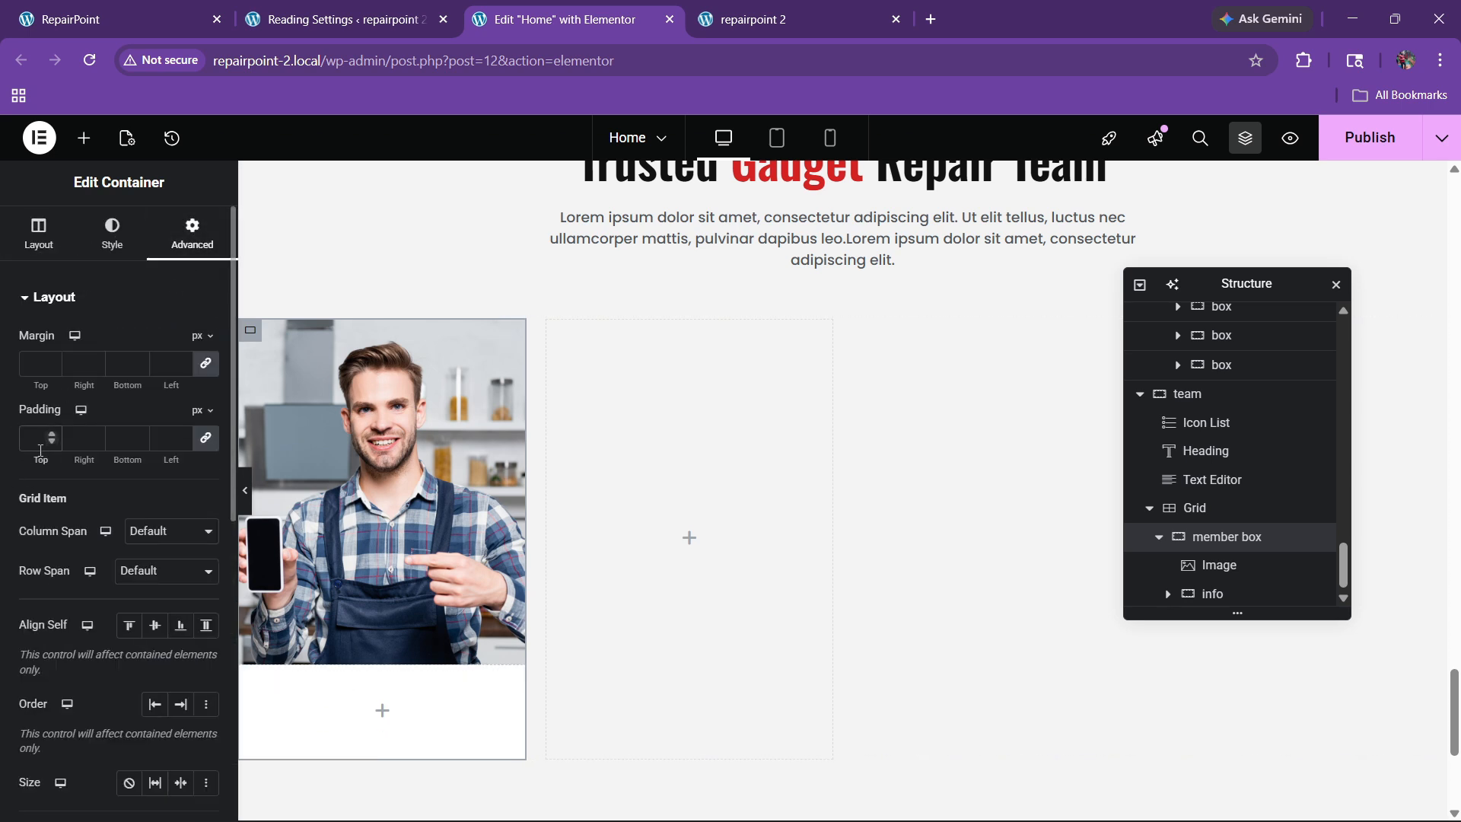
{"action": "left_click", "coordinate": [41, 448]}
{"action": "type", "text": "20"}
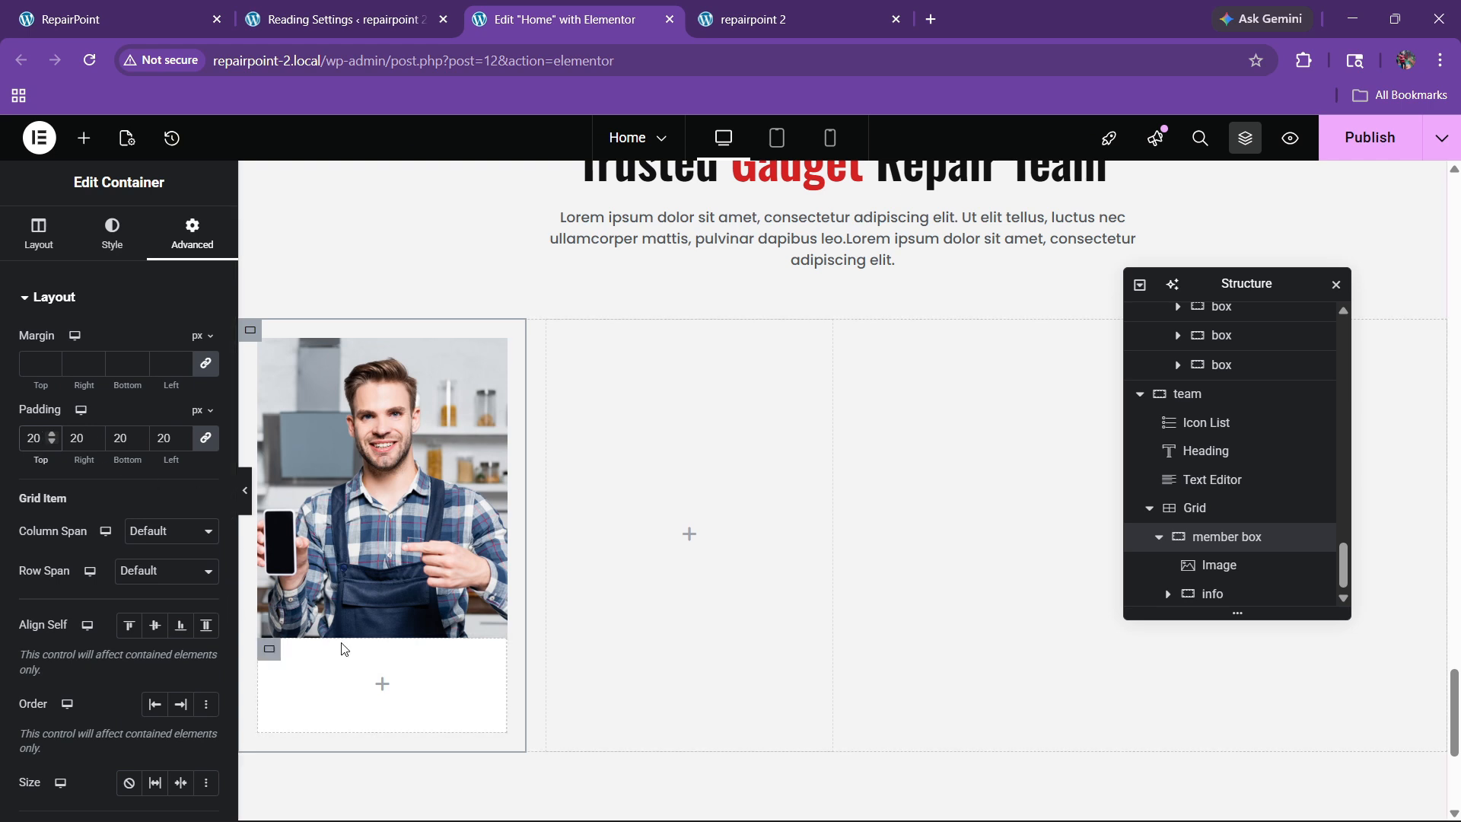
{"action": "key", "text": "BackSpace"}
{"action": "key", "text": "BackSpace"}
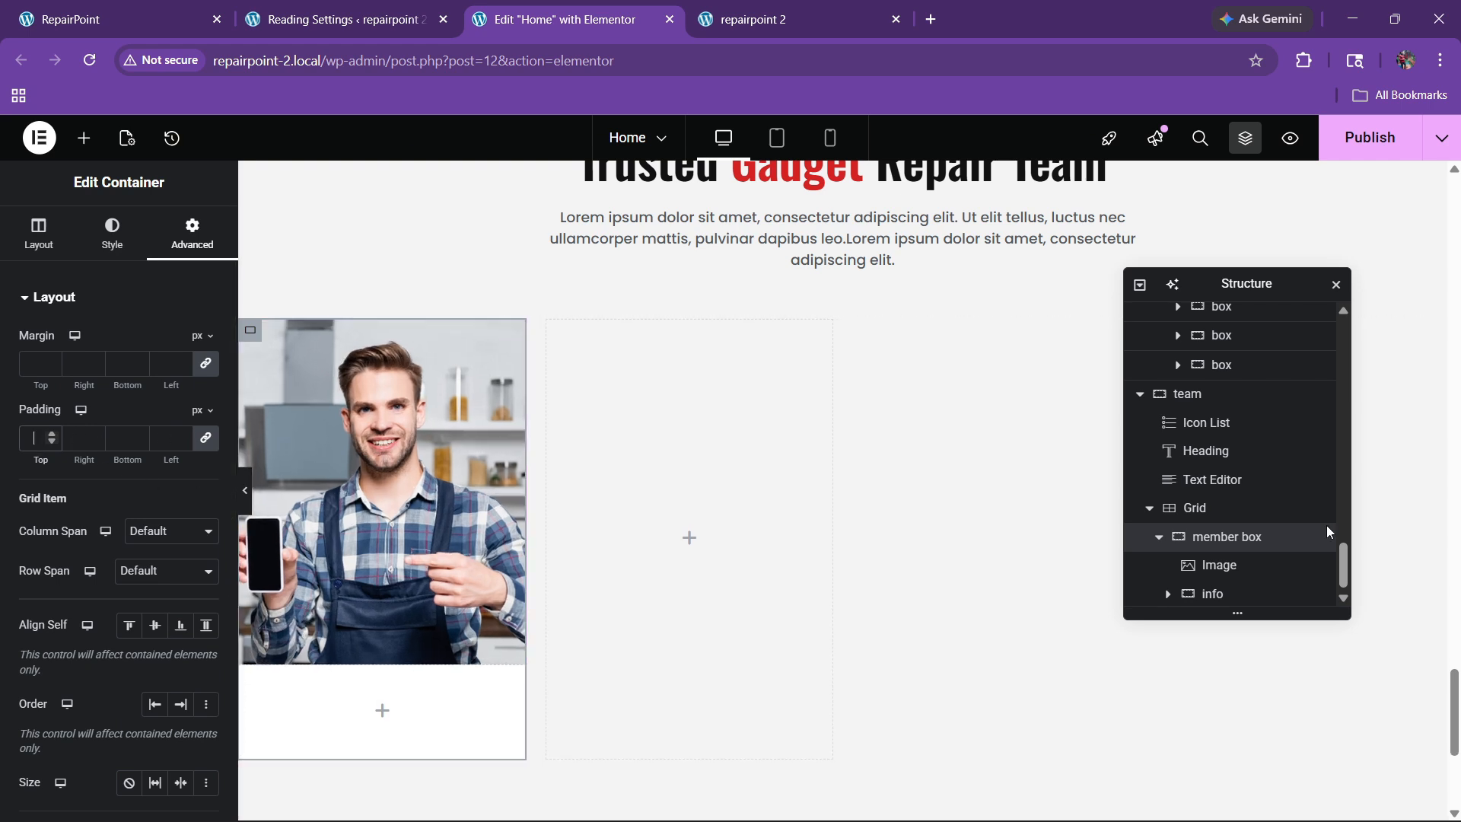
Step: Give the info container 20 px padding on every side
{"action": "left_click", "coordinate": [1217, 593]}
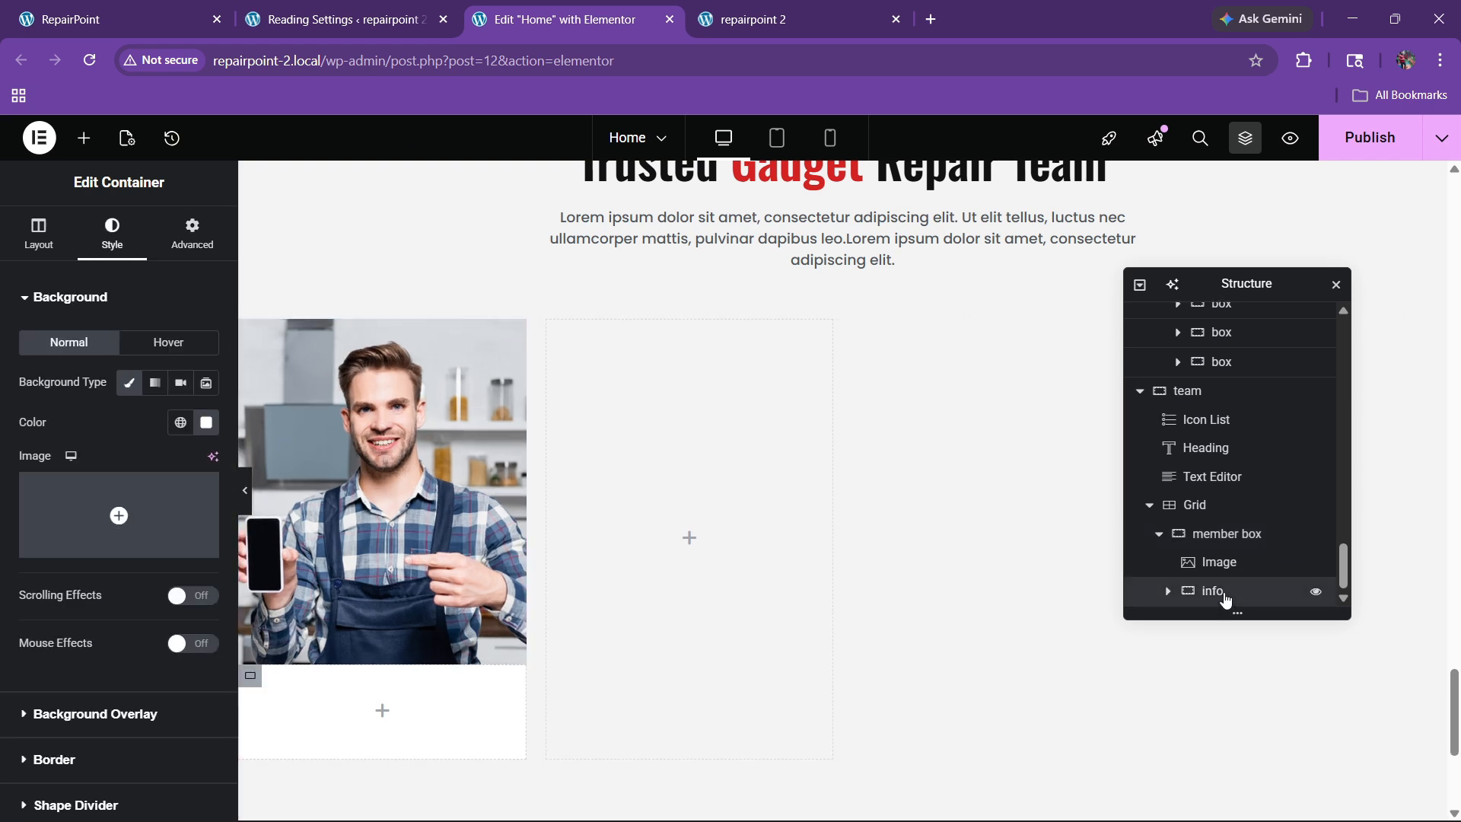
{"action": "left_click", "coordinate": [194, 236]}
{"action": "type", "text": "20"}
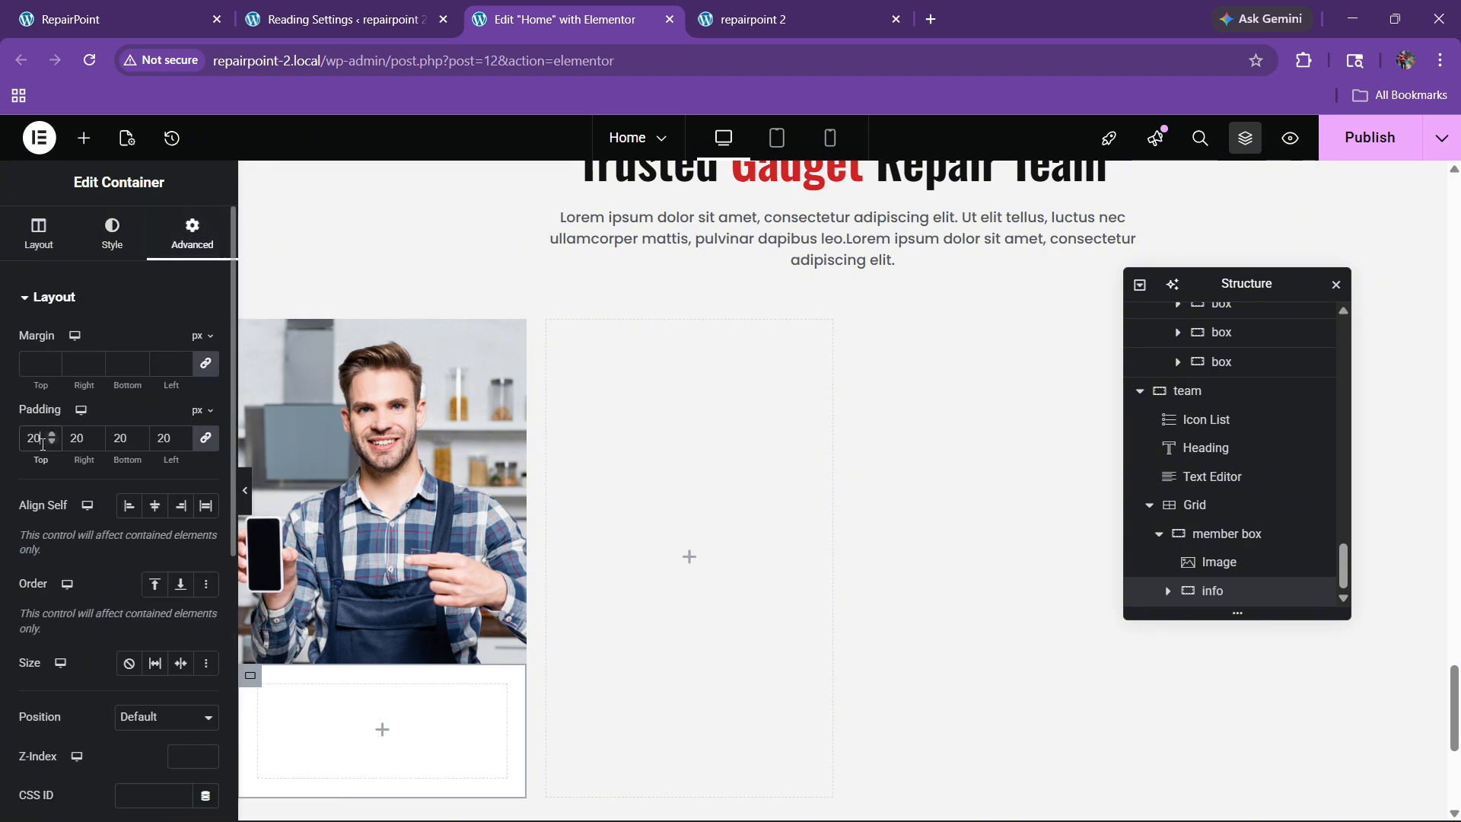
{"action": "left_click", "coordinate": [121, 19]}
{"action": "left_click", "coordinate": [342, 19]}
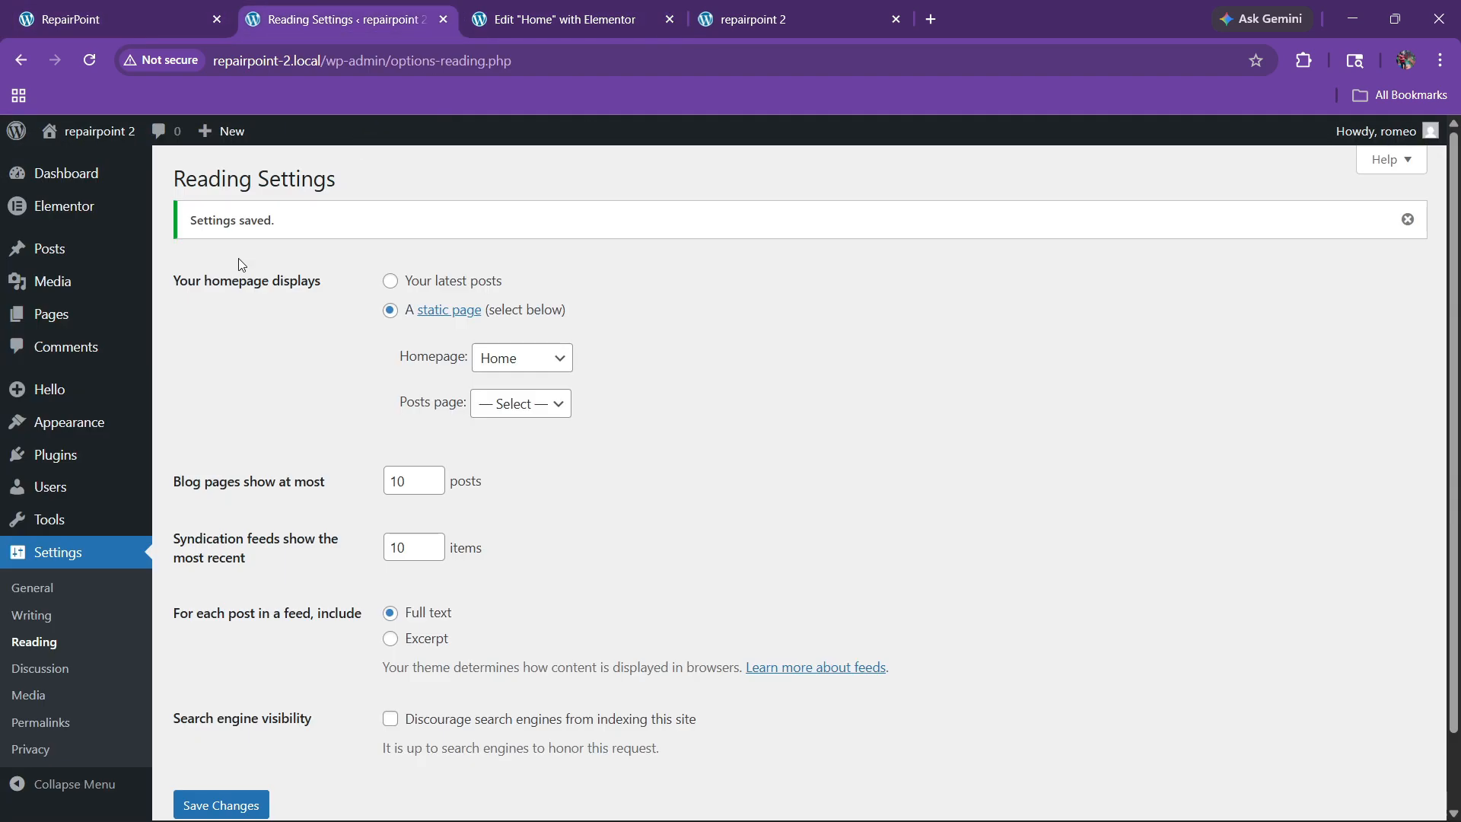
{"action": "left_click", "coordinate": [555, 19]}
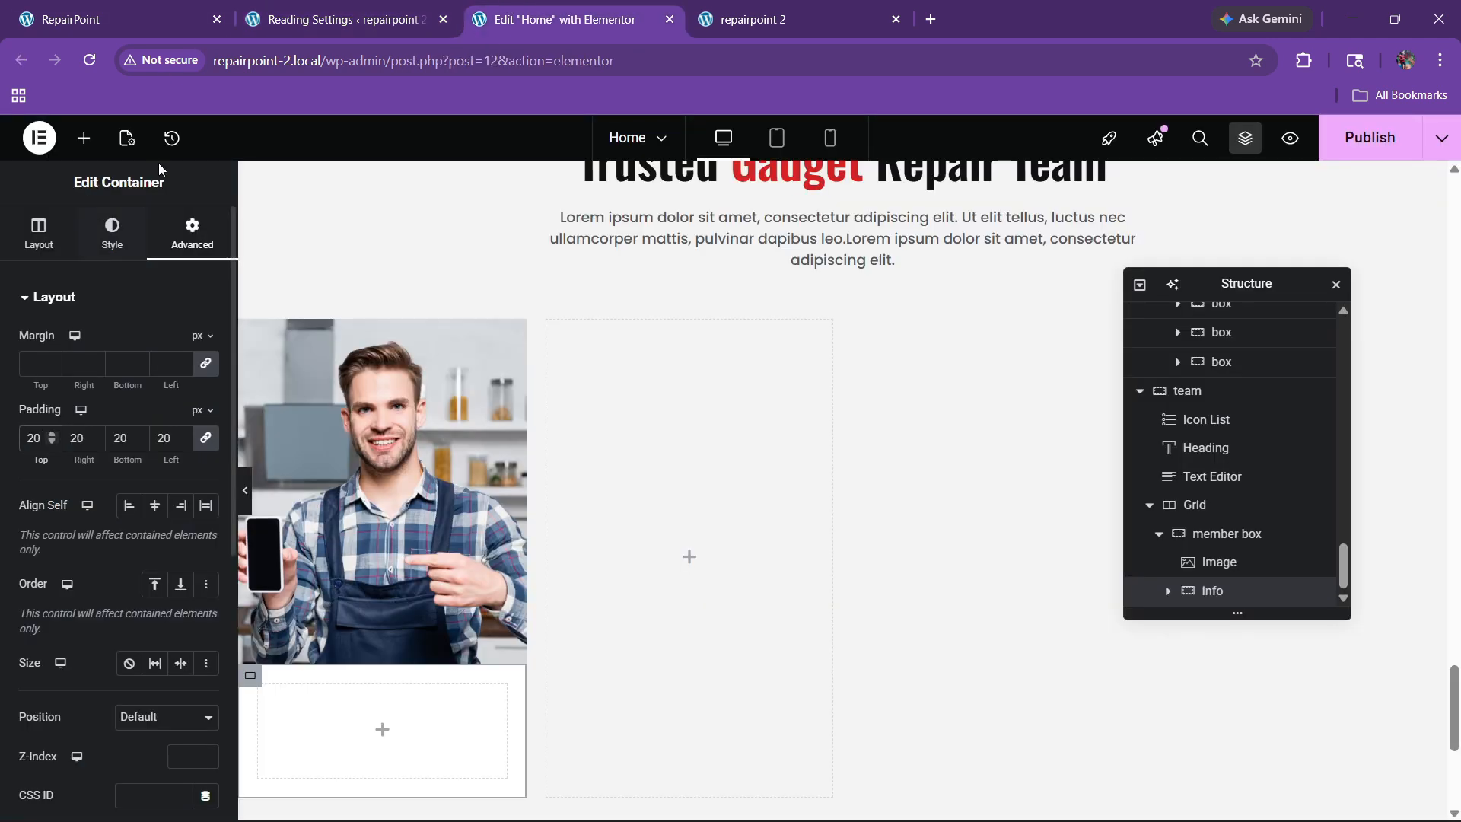
Step: Add a heading in the info area with the first member's name copied from the live site
{"action": "left_click", "coordinate": [84, 137]}
{"action": "left_click_drag", "start_coordinate": [64, 533], "coordinate": [327, 715]}
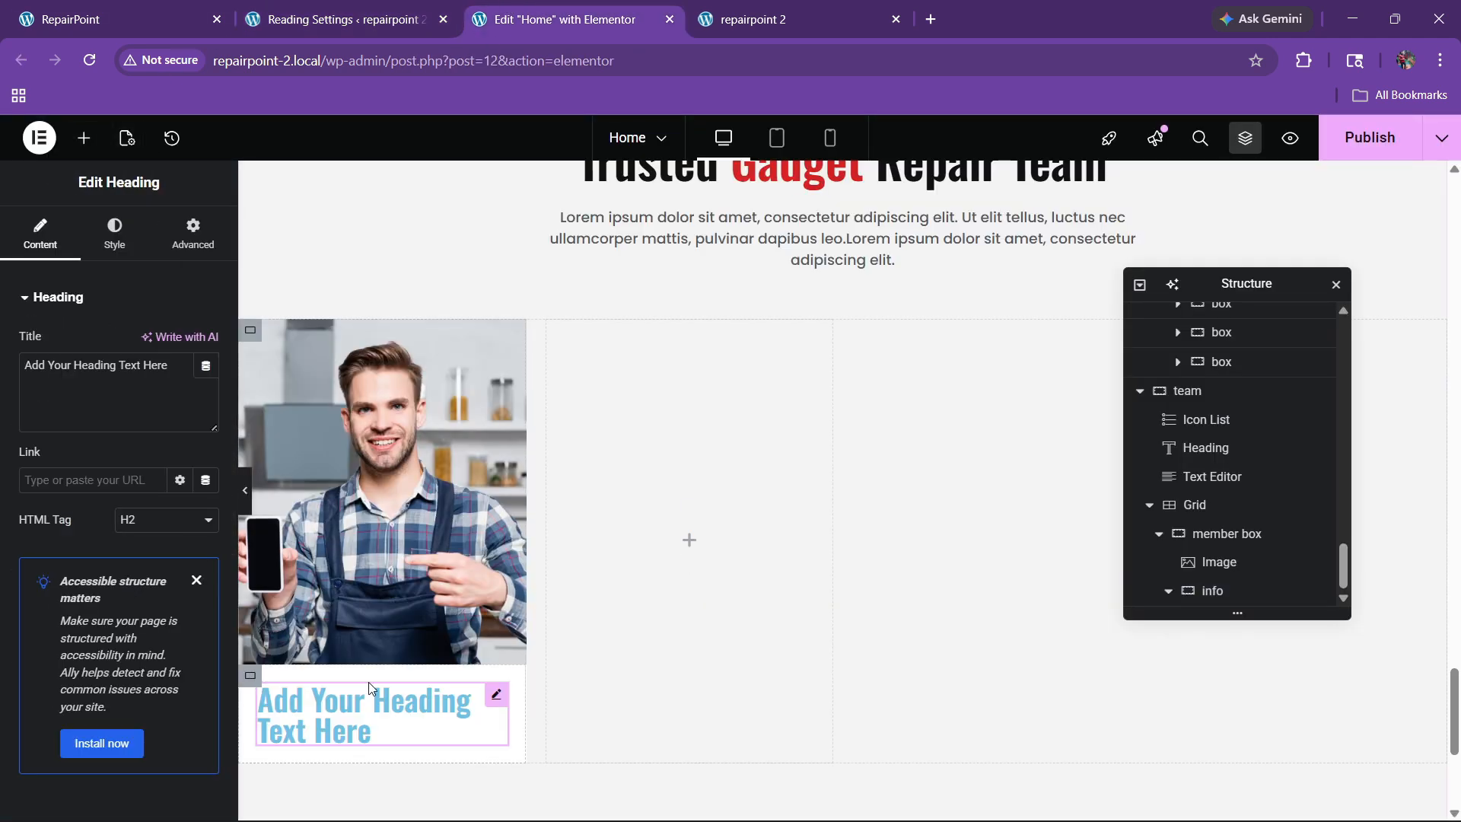
{"action": "left_click", "coordinate": [191, 7]}
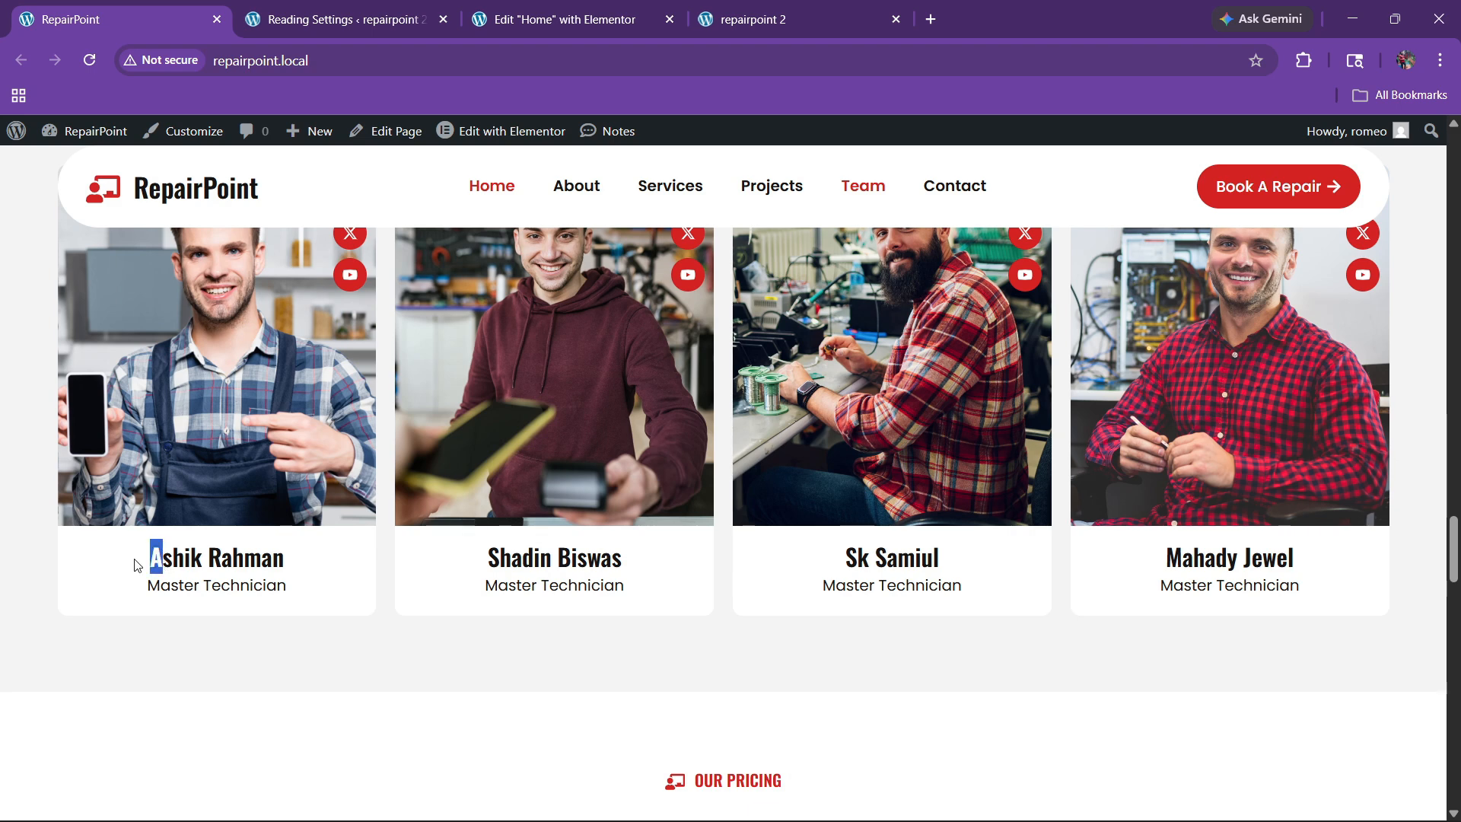
{"action": "left_click_drag", "start_coordinate": [142, 568], "coordinate": [257, 561]}
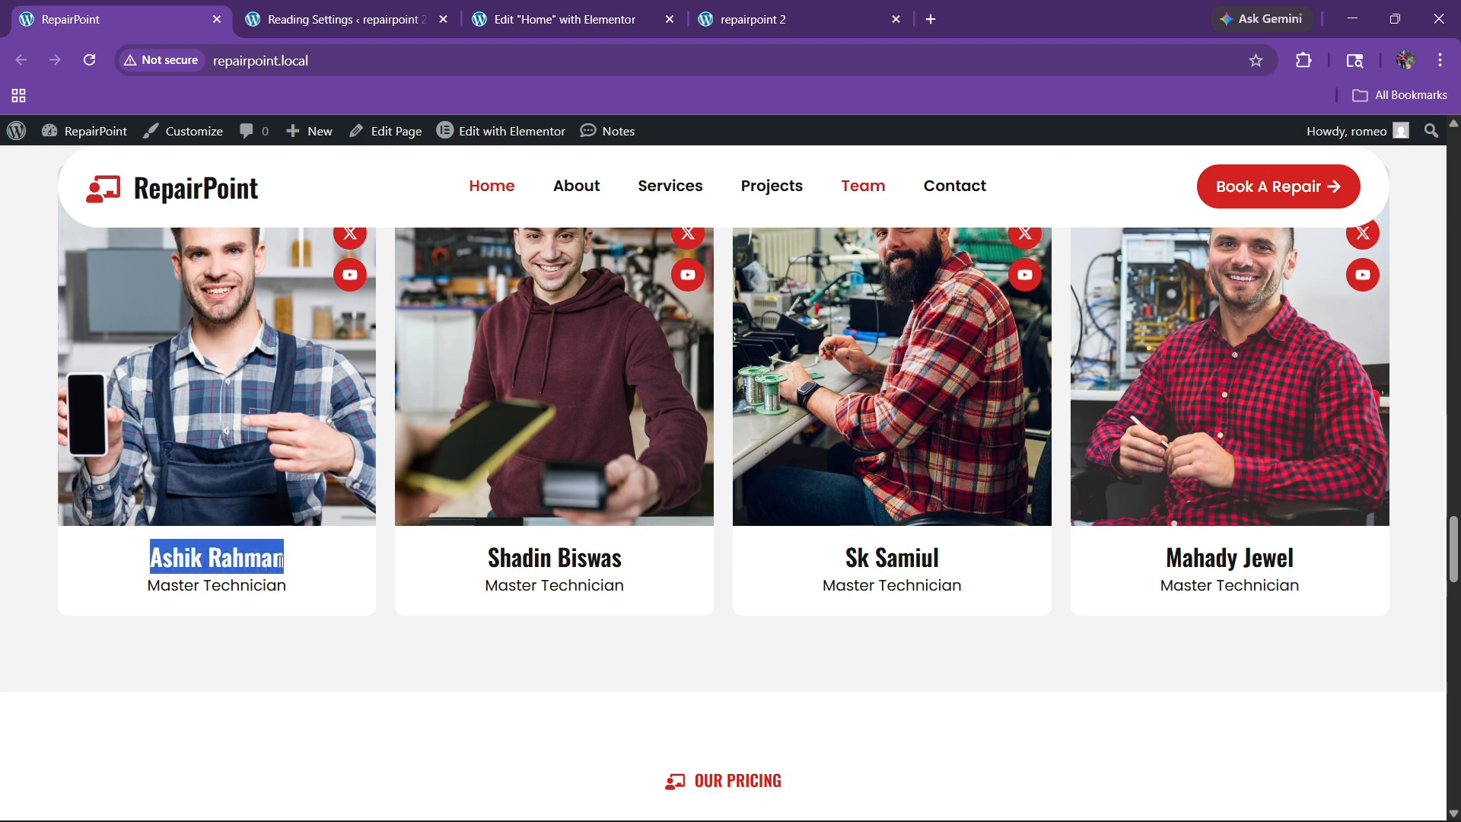
{"action": "left_click", "coordinate": [532, 19]}
{"action": "left_click", "coordinate": [90, 423]}
{"action": "key", "text": "ctrl+a"}
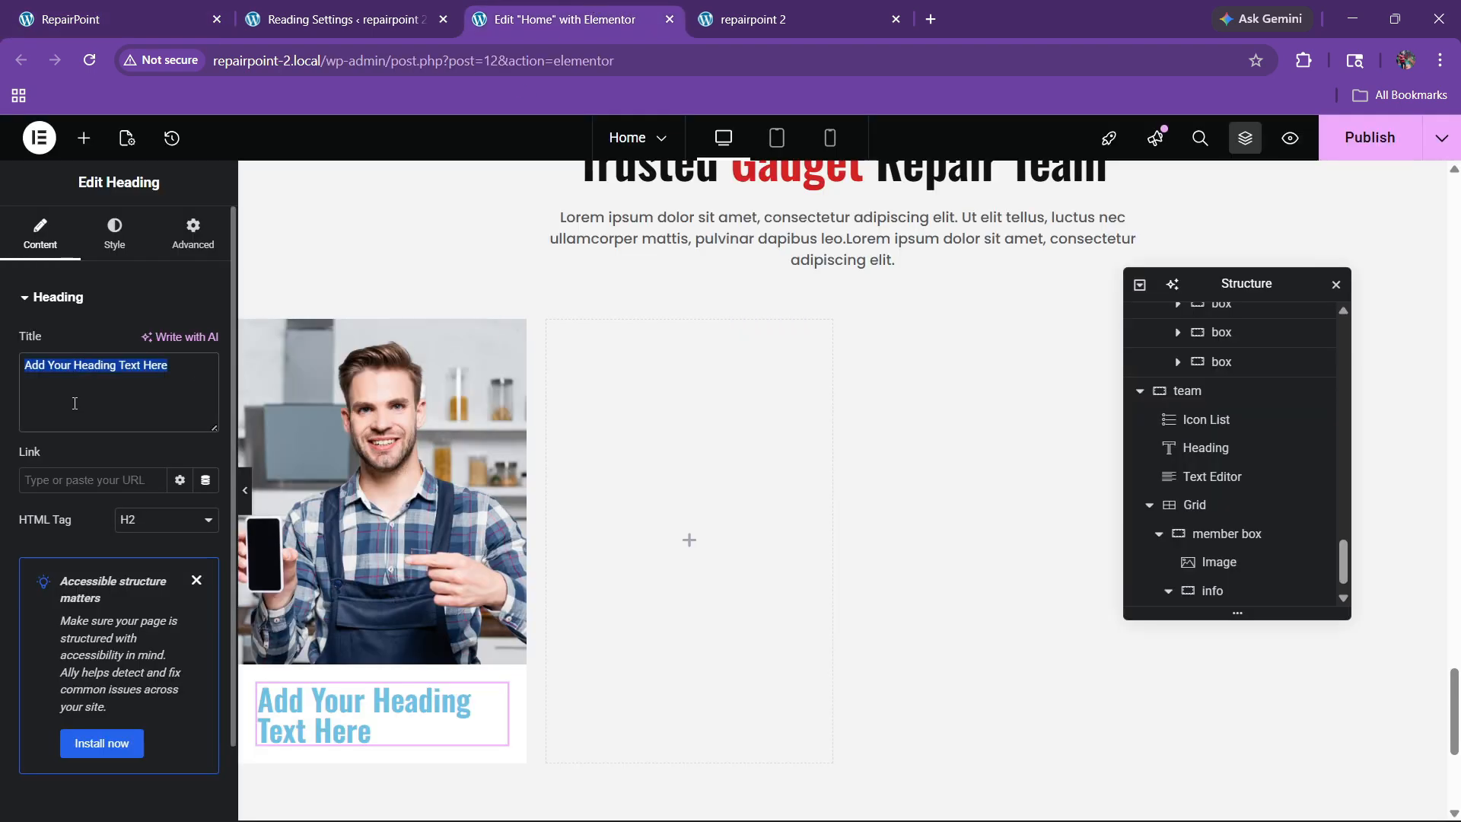
Step: Centre the name heading and colour it with the global black
{"action": "left_click", "coordinate": [114, 232]}
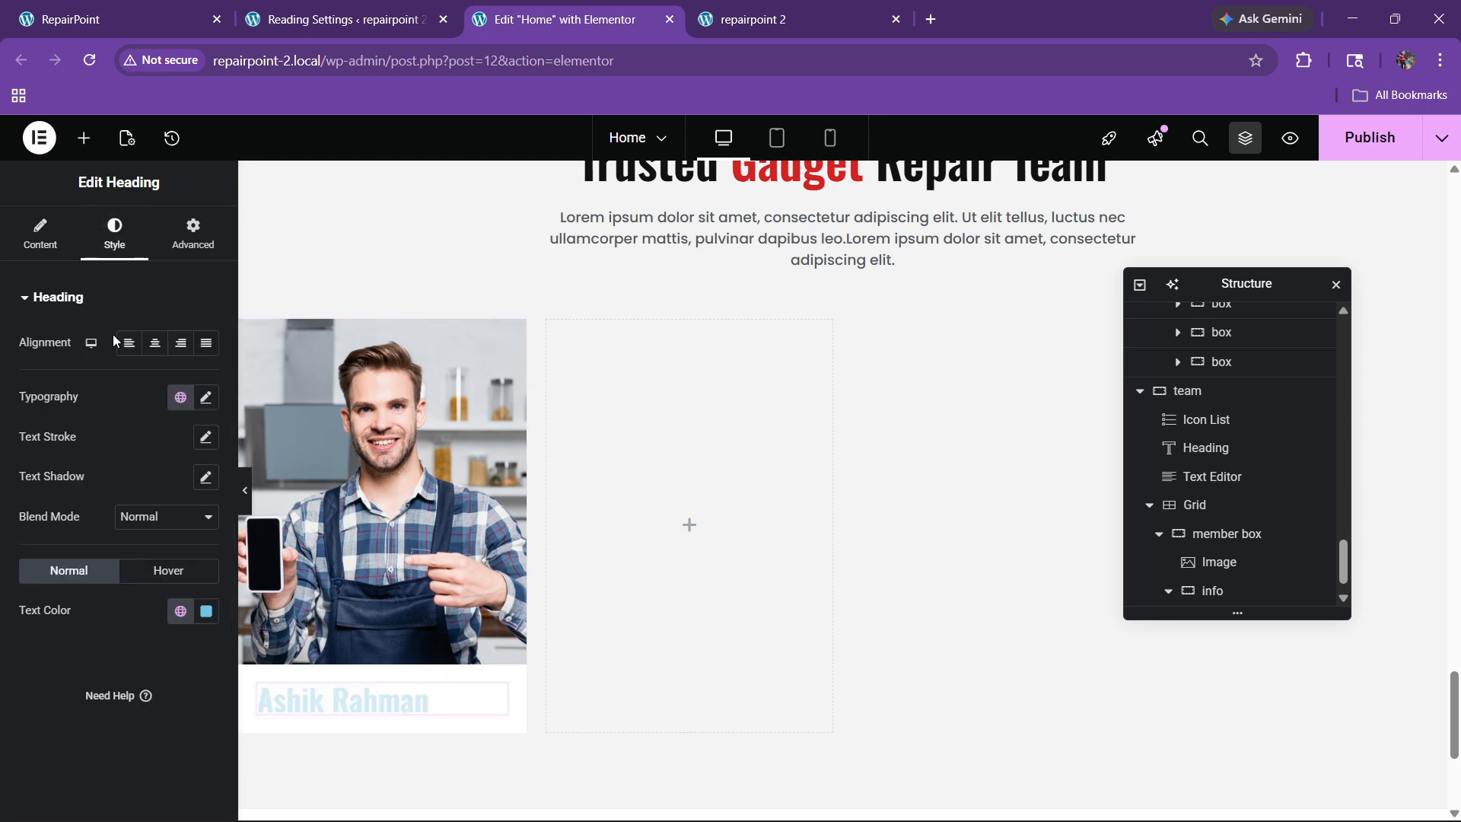
{"action": "left_click", "coordinate": [154, 342]}
{"action": "left_click", "coordinate": [180, 609]}
{"action": "left_click", "coordinate": [101, 536]}
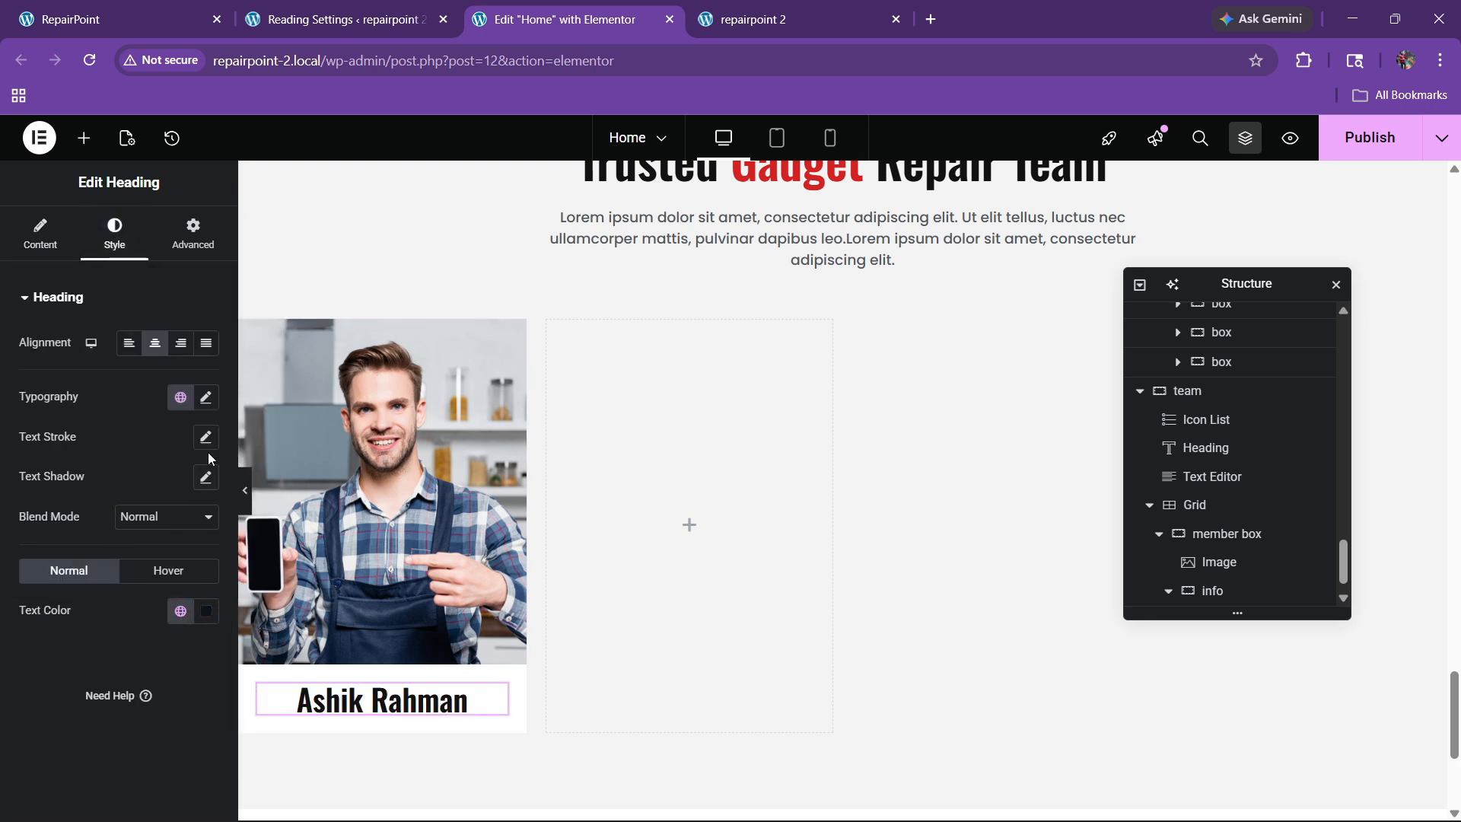
Step: Set the name heading's typography size to 24 px
{"action": "left_click", "coordinate": [205, 397]}
{"action": "left_click", "coordinate": [194, 545]}
{"action": "type", "text": "21"}
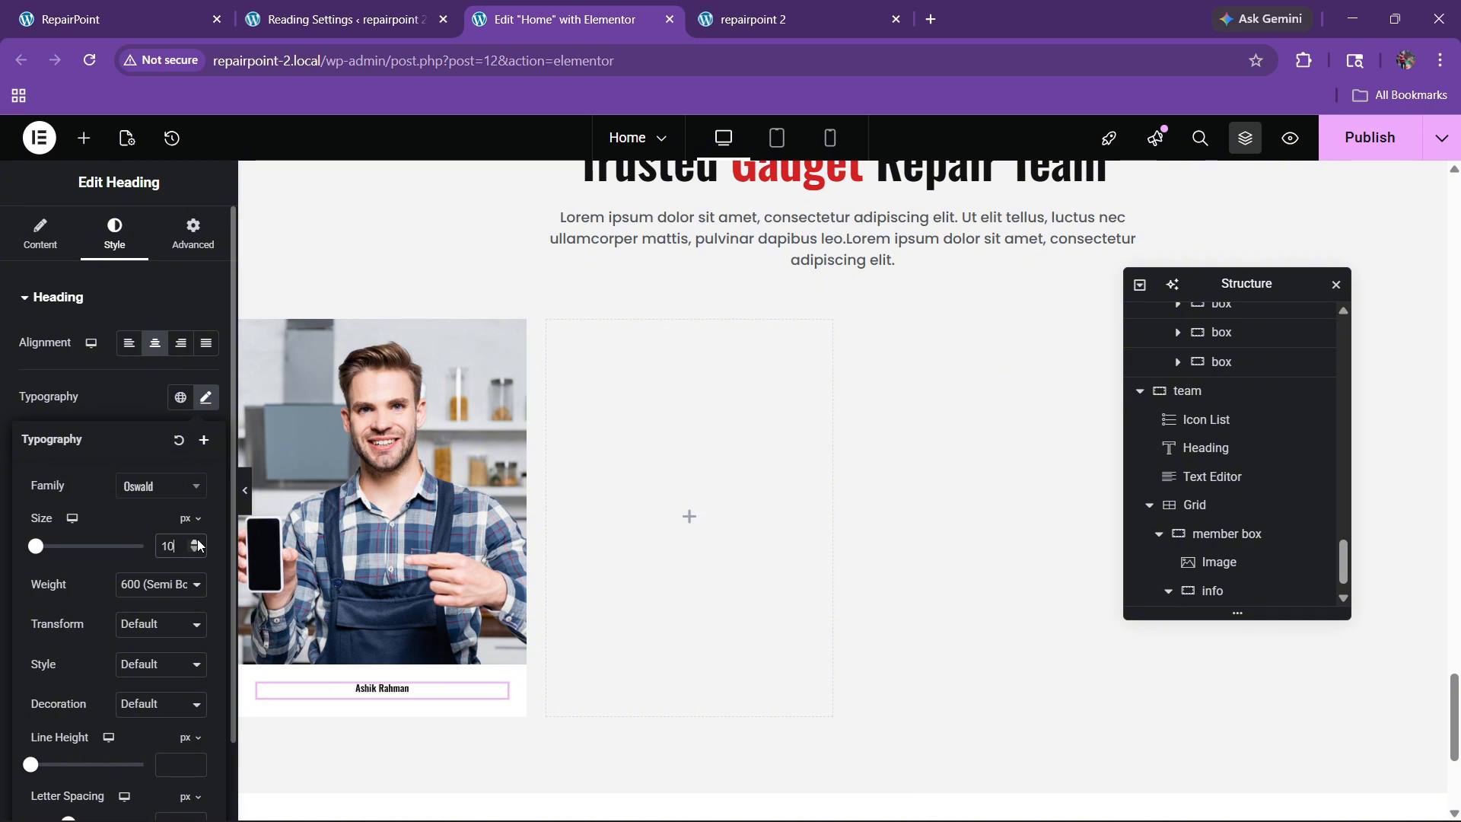
{"action": "key", "text": "Up"}
{"action": "key", "text": "Up"}
{"action": "key", "text": "Up"}
{"action": "key", "text": "Up"}
{"action": "key", "text": "Up"}
{"action": "left_click", "coordinate": [196, 550]}
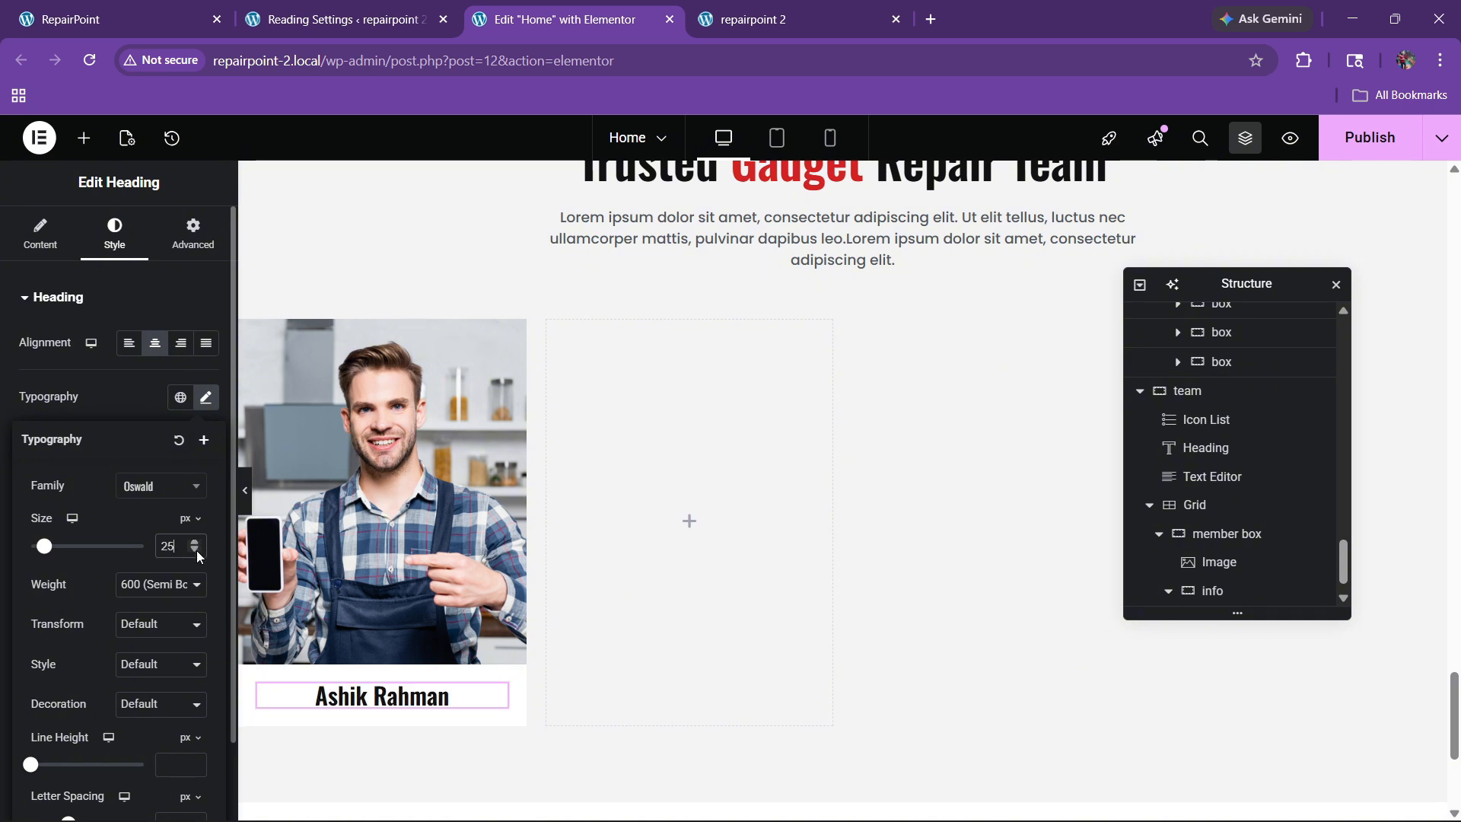
{"action": "left_click", "coordinate": [196, 550]}
{"action": "left_click", "coordinate": [197, 550]}
{"action": "left_click", "coordinate": [195, 540]}
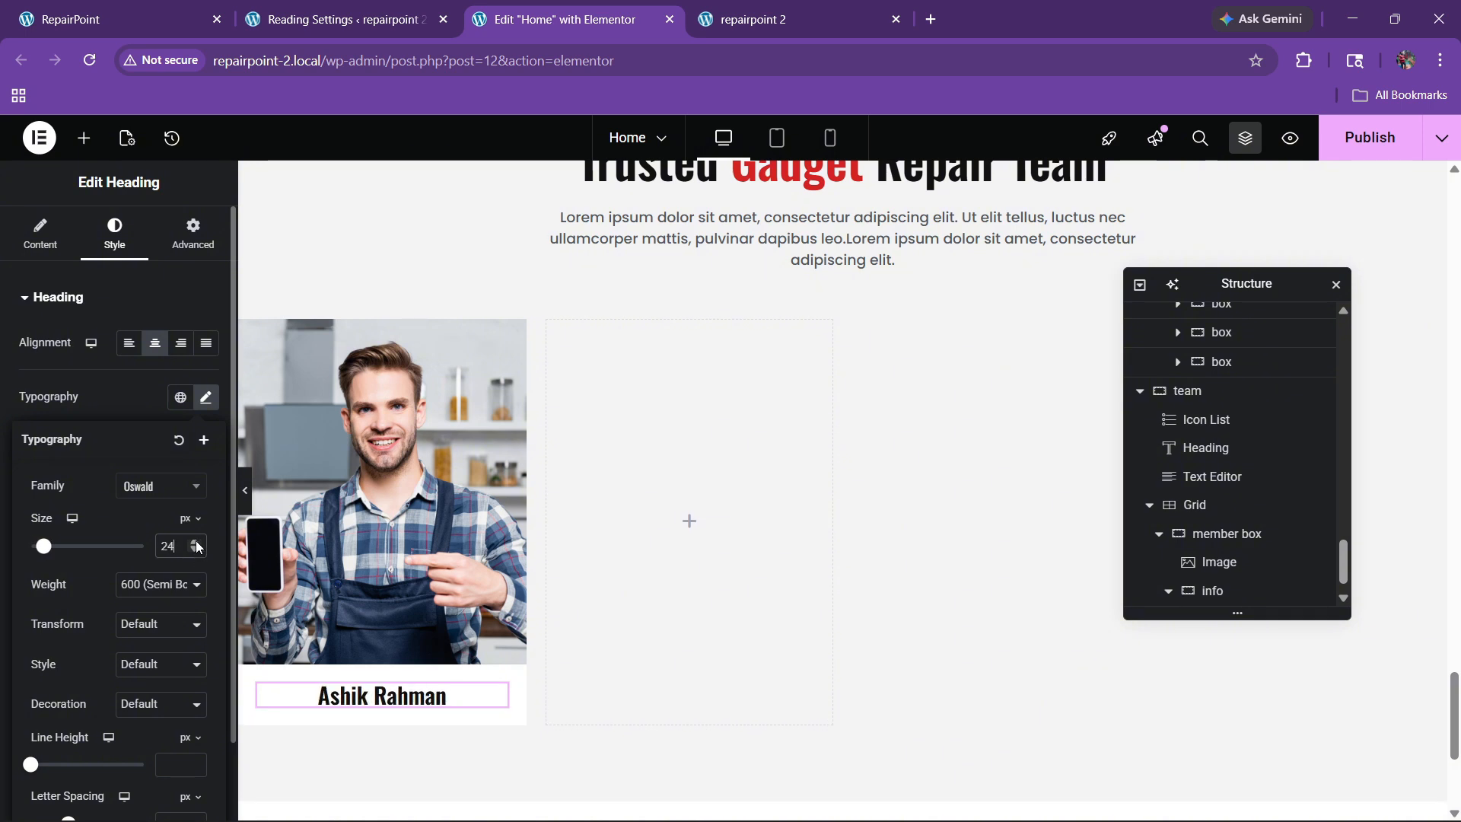
{"action": "left_click", "coordinate": [130, 6]}
{"action": "left_click", "coordinate": [617, 6]}
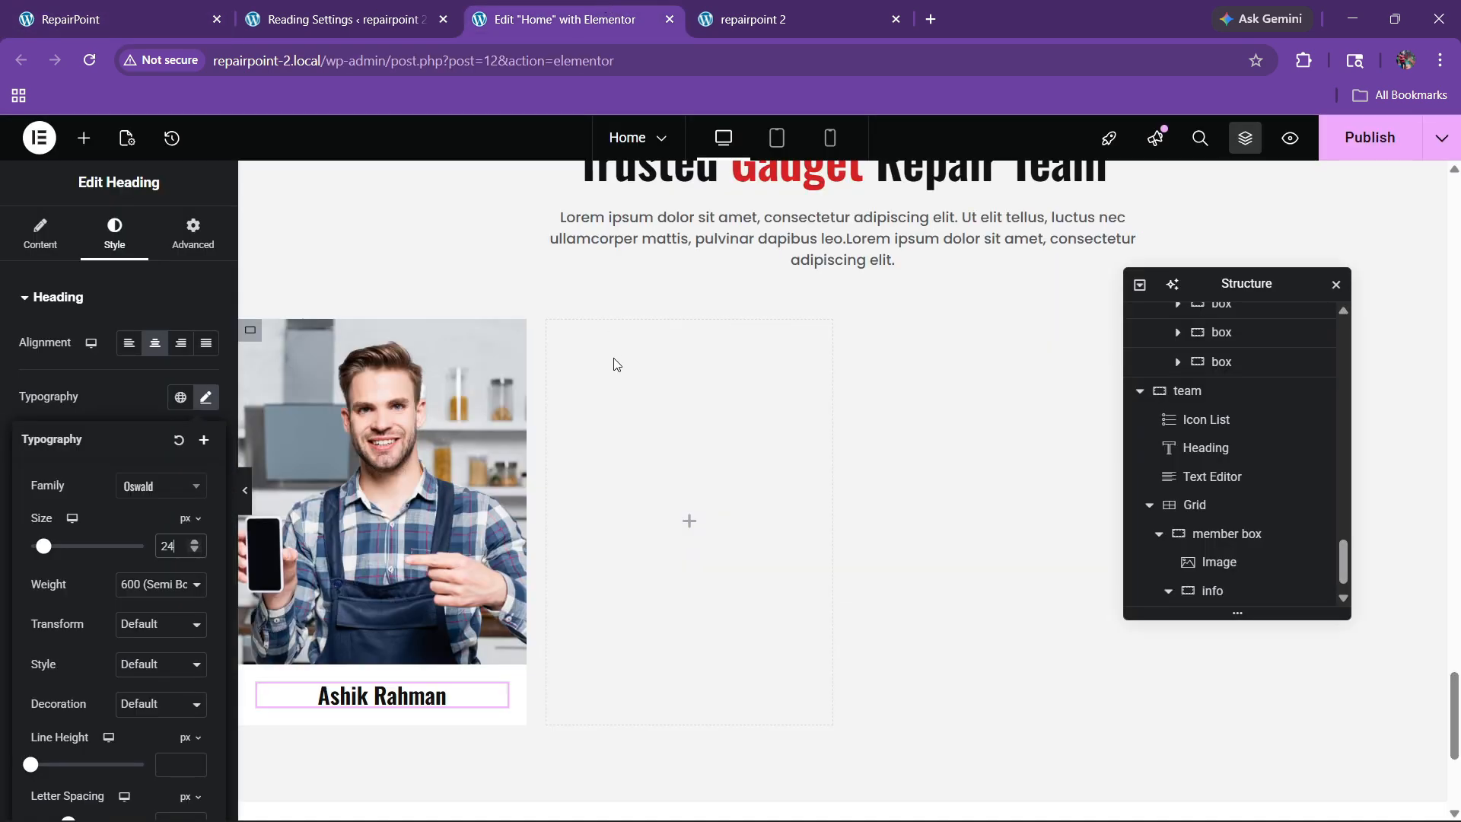
Step: Add a centred Text Editor line reading 'Master Technician' under the member's name
{"action": "left_click", "coordinate": [84, 151]}
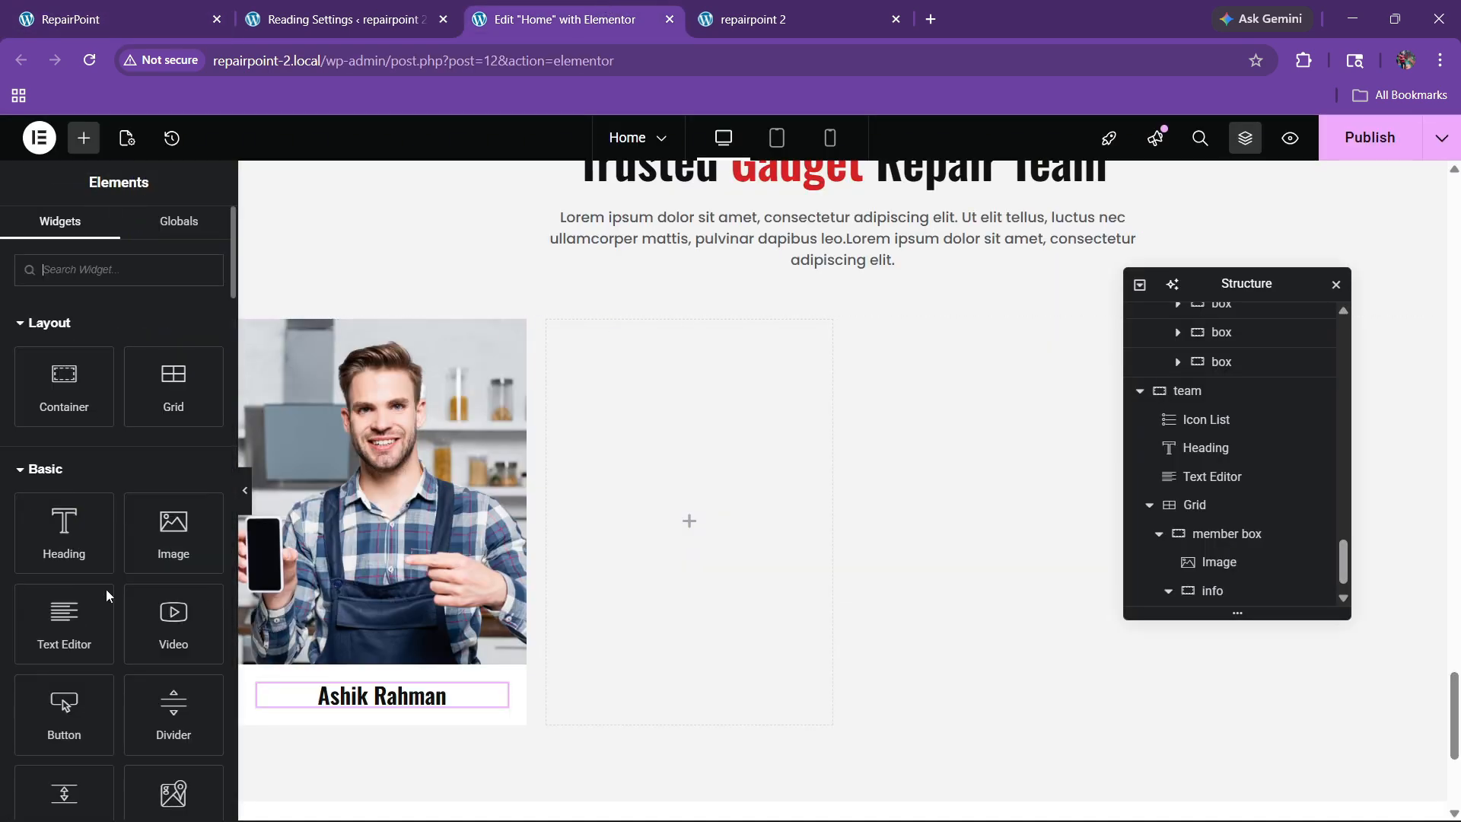
{"action": "left_click_drag", "start_coordinate": [72, 548], "coordinate": [370, 699]}
{"action": "left_click", "coordinate": [150, 11]}
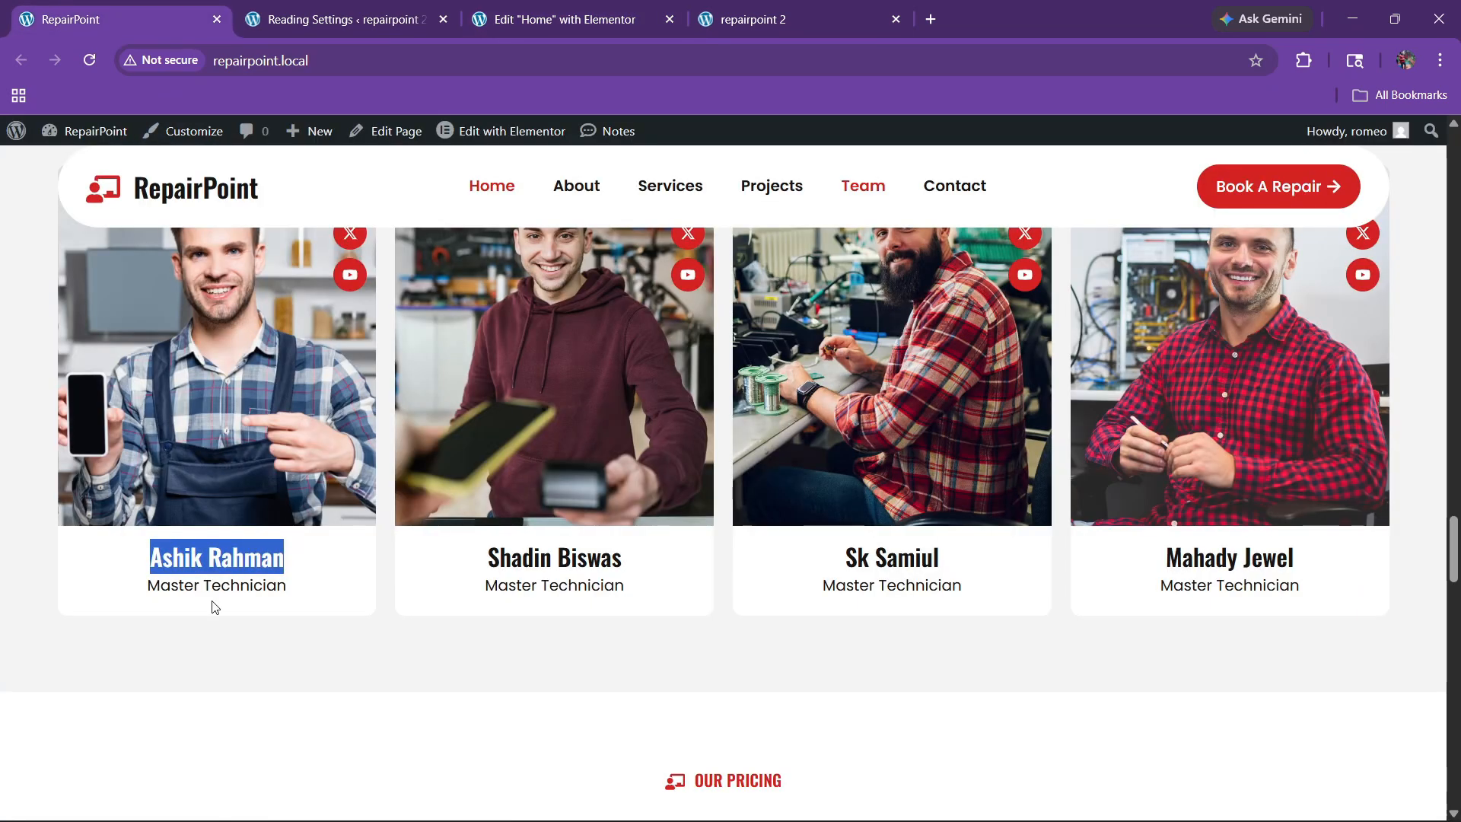
{"action": "left_click_drag", "start_coordinate": [146, 585], "coordinate": [310, 594]}
{"action": "key", "text": "ctrl+c"}
{"action": "left_click", "coordinate": [562, 19]}
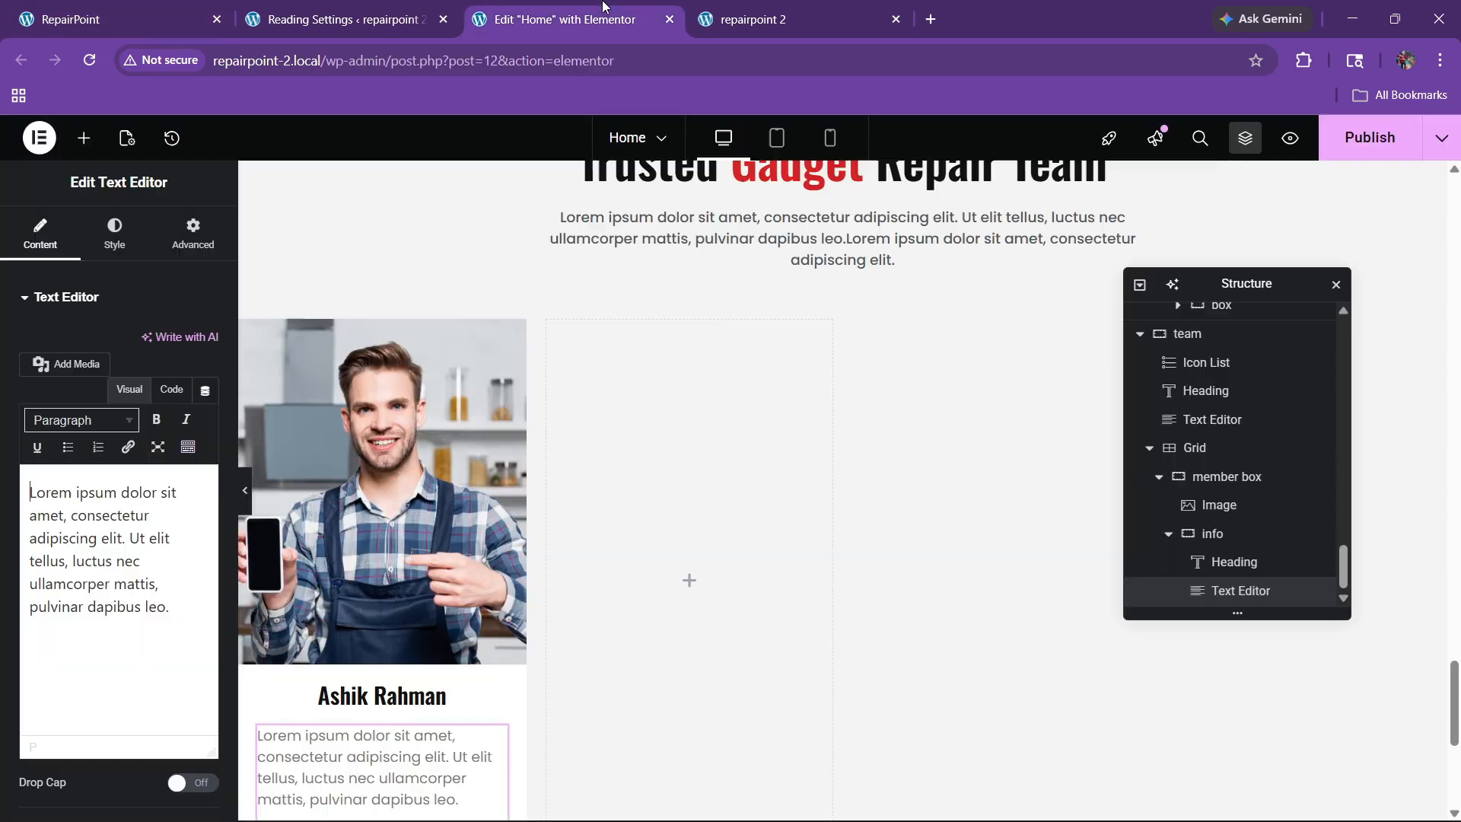
{"action": "left_click", "coordinate": [172, 389]}
{"action": "triple_click", "coordinate": [121, 540]}
{"action": "key", "text": "ctrl+v"}
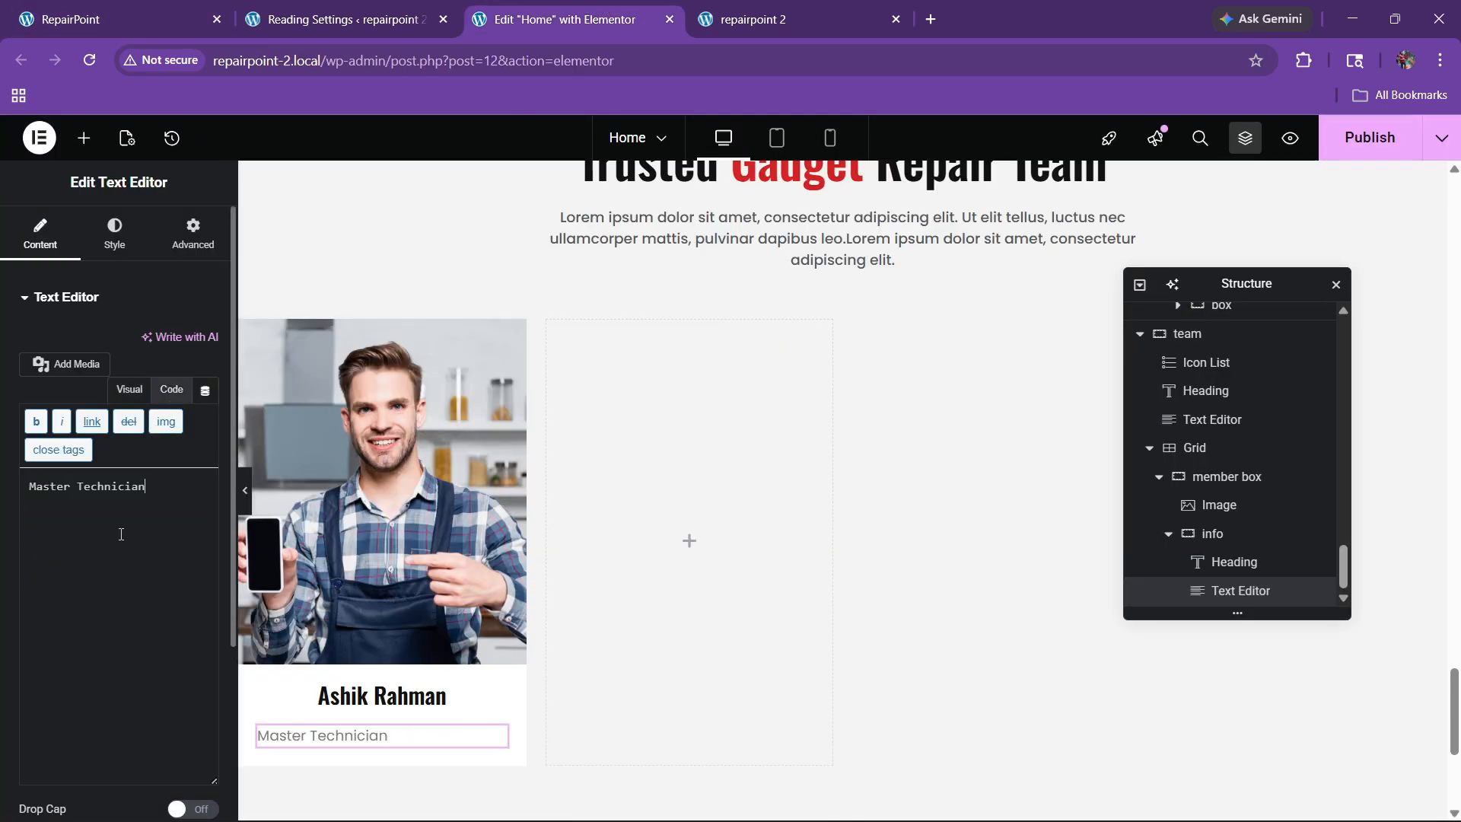
{"action": "left_click", "coordinate": [114, 234]}
{"action": "left_click", "coordinate": [154, 343]}
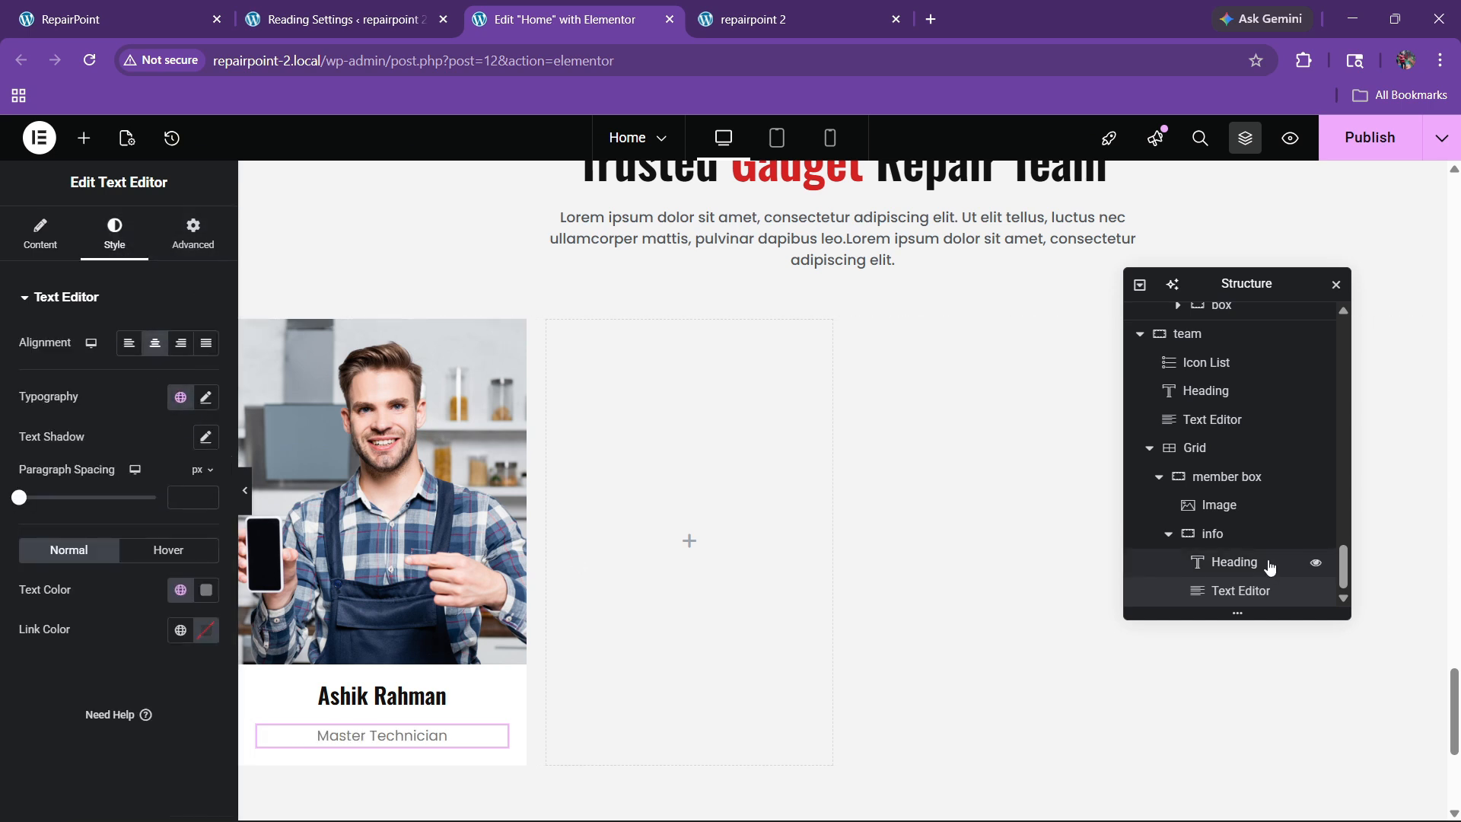
Step: Set the info container to a centred column layout with 10 px gaps
{"action": "left_click", "coordinate": [1212, 533]}
{"action": "scroll", "coordinate": [112, 492], "scroll_direction": "down", "scroll_amount": 3}
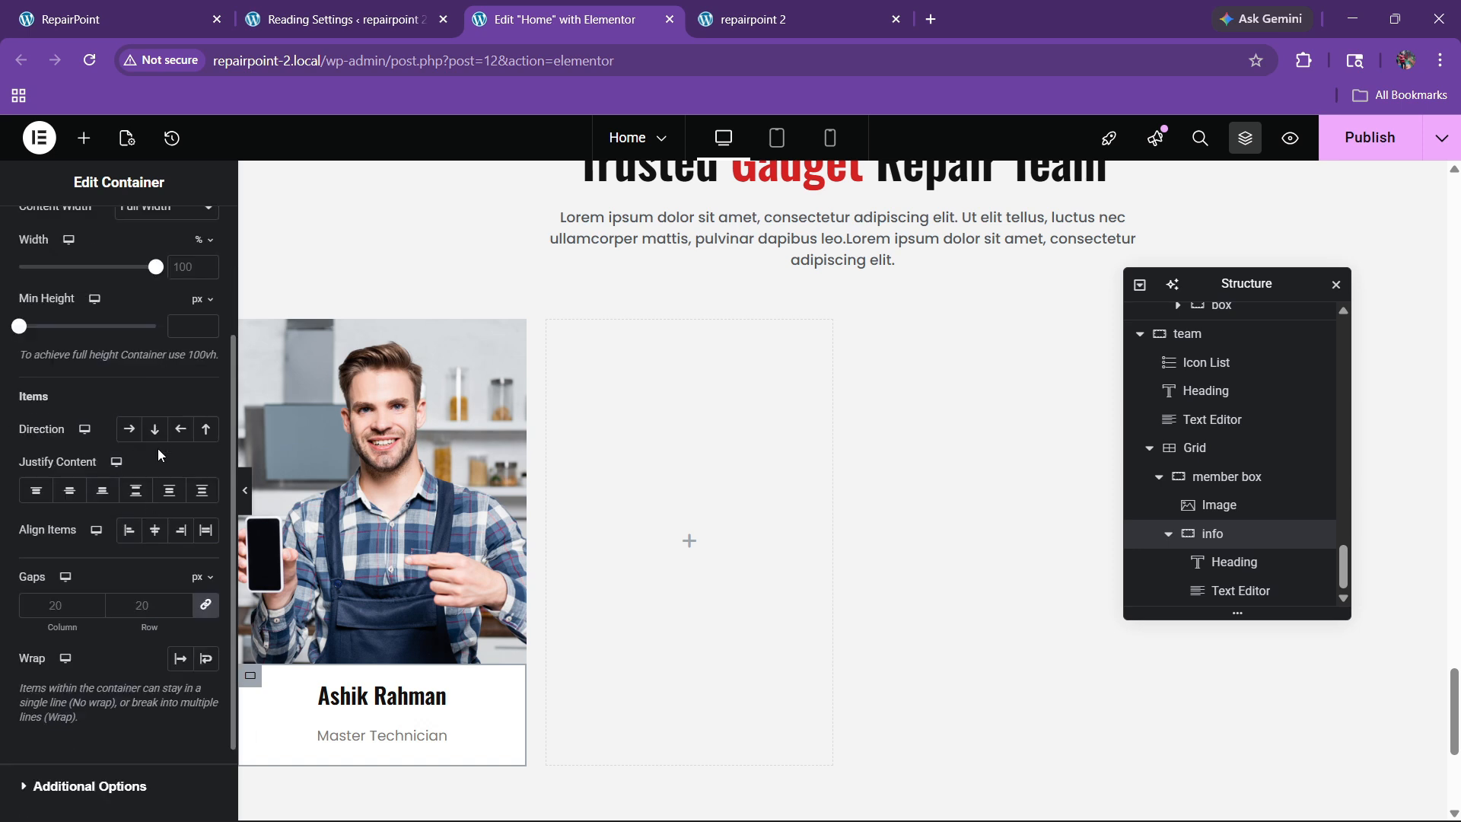
{"action": "left_click", "coordinate": [155, 428]}
{"action": "left_click", "coordinate": [69, 489]}
{"action": "left_click", "coordinate": [156, 532]}
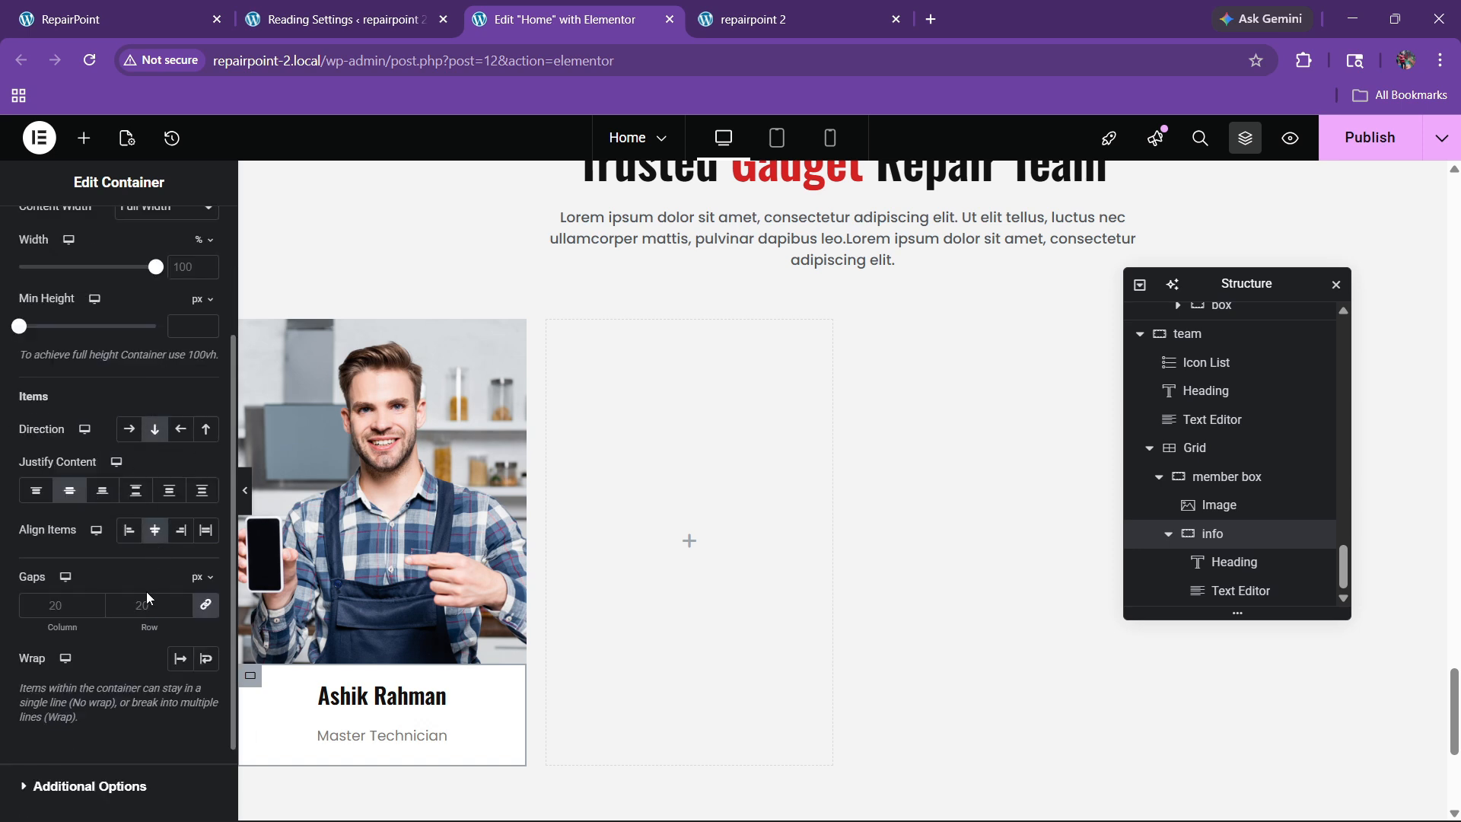
{"action": "left_click", "coordinate": [146, 606]}
{"action": "type", "text": "10"}
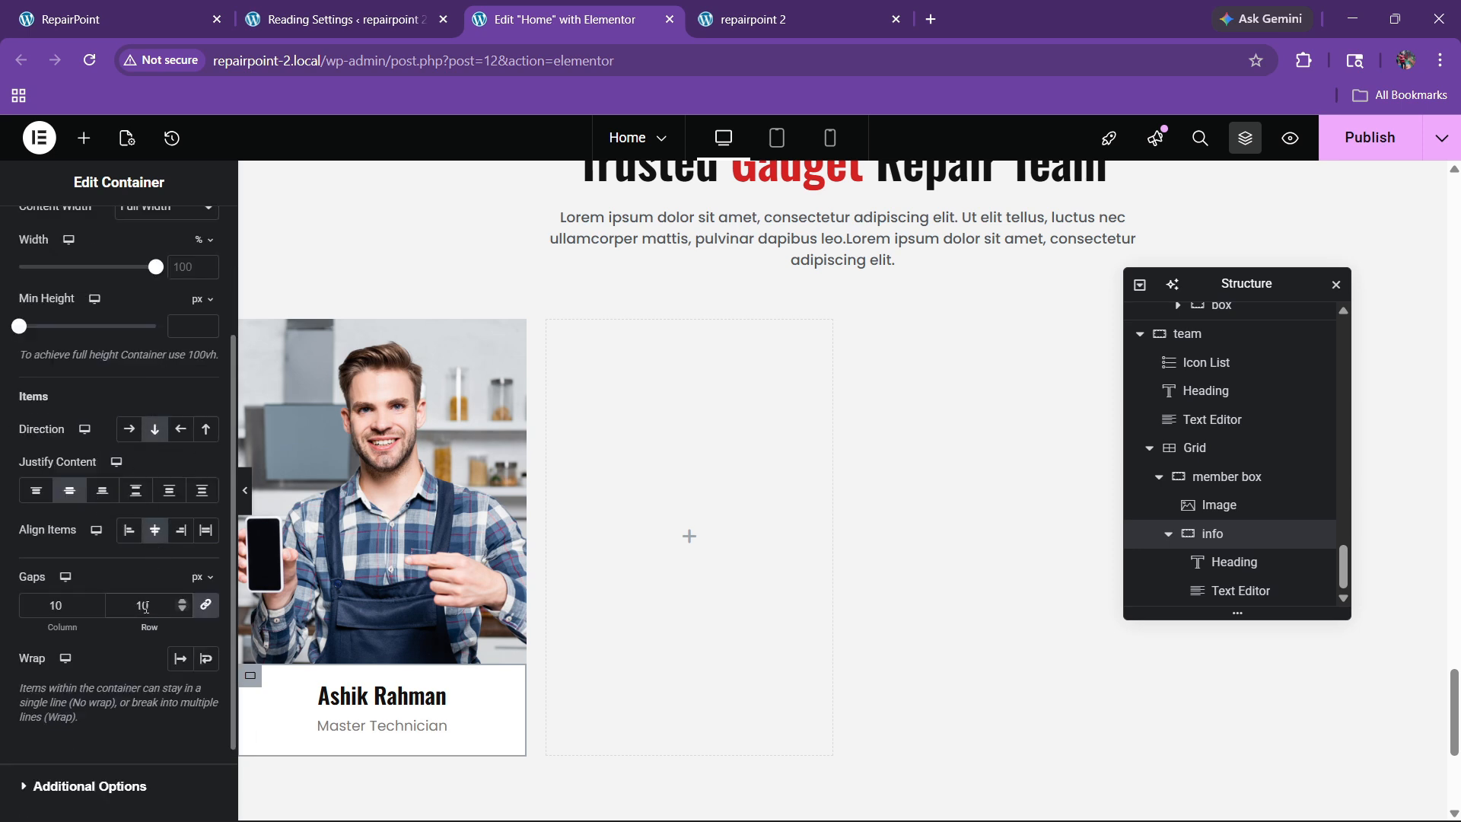
{"action": "left_click", "coordinate": [438, 731]}
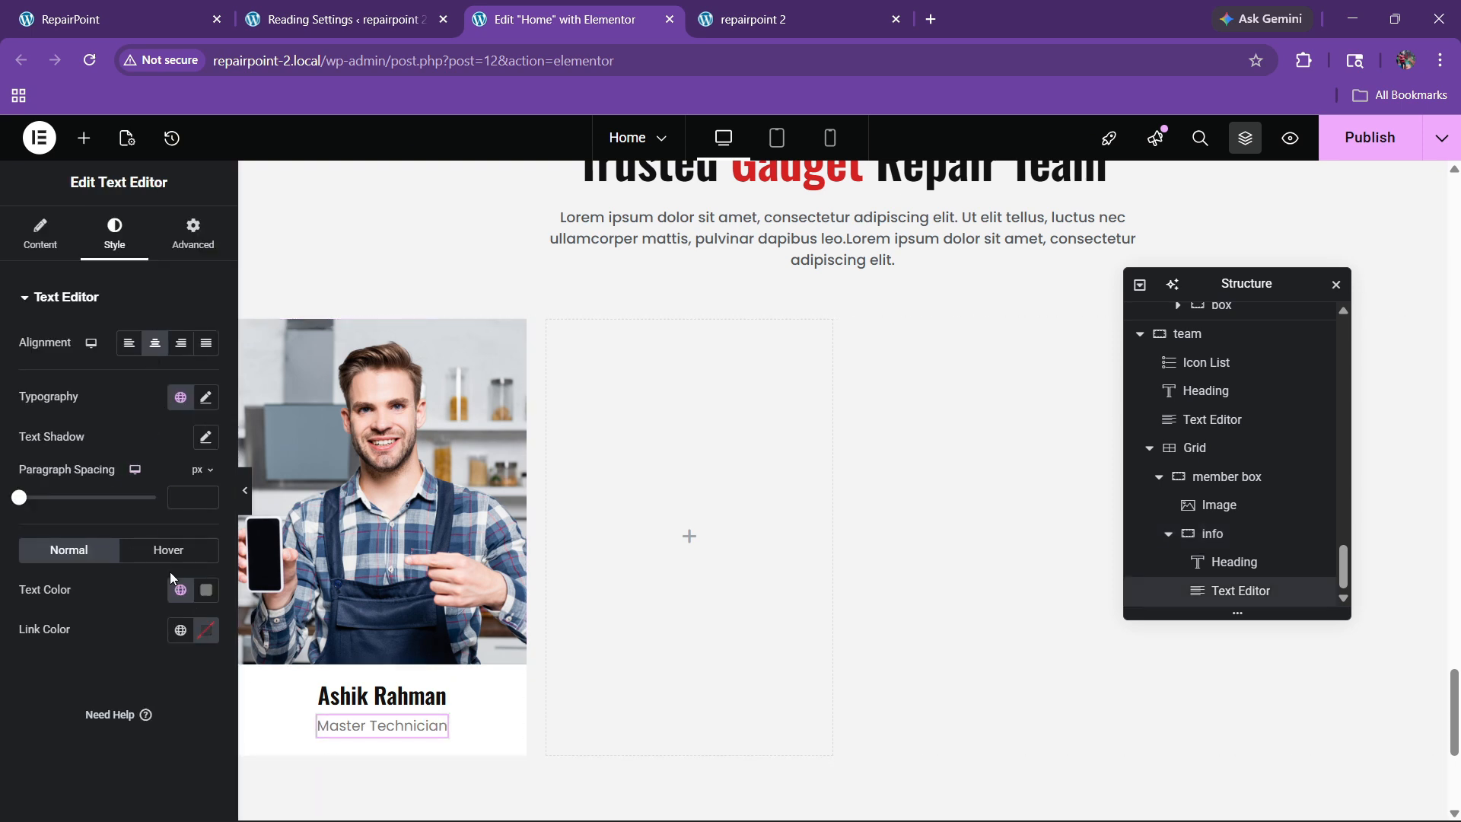
Step: Set the info container's border radius to Top 0, Right 0, Bottom 10, Left 10
{"action": "left_click", "coordinate": [175, 594]}
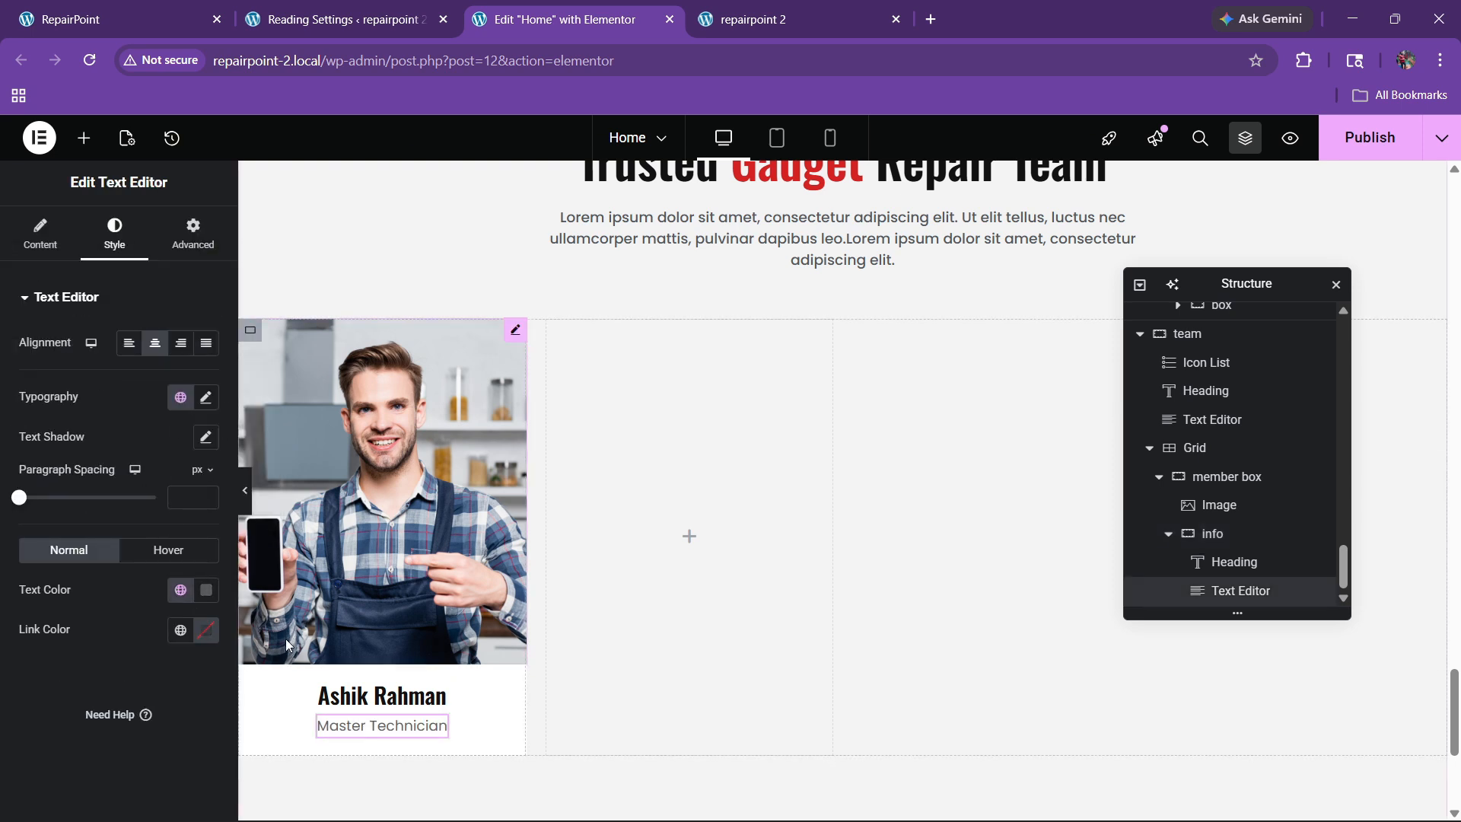
{"action": "scroll", "coordinate": [571, 606], "scroll_direction": "down", "scroll_amount": 3}
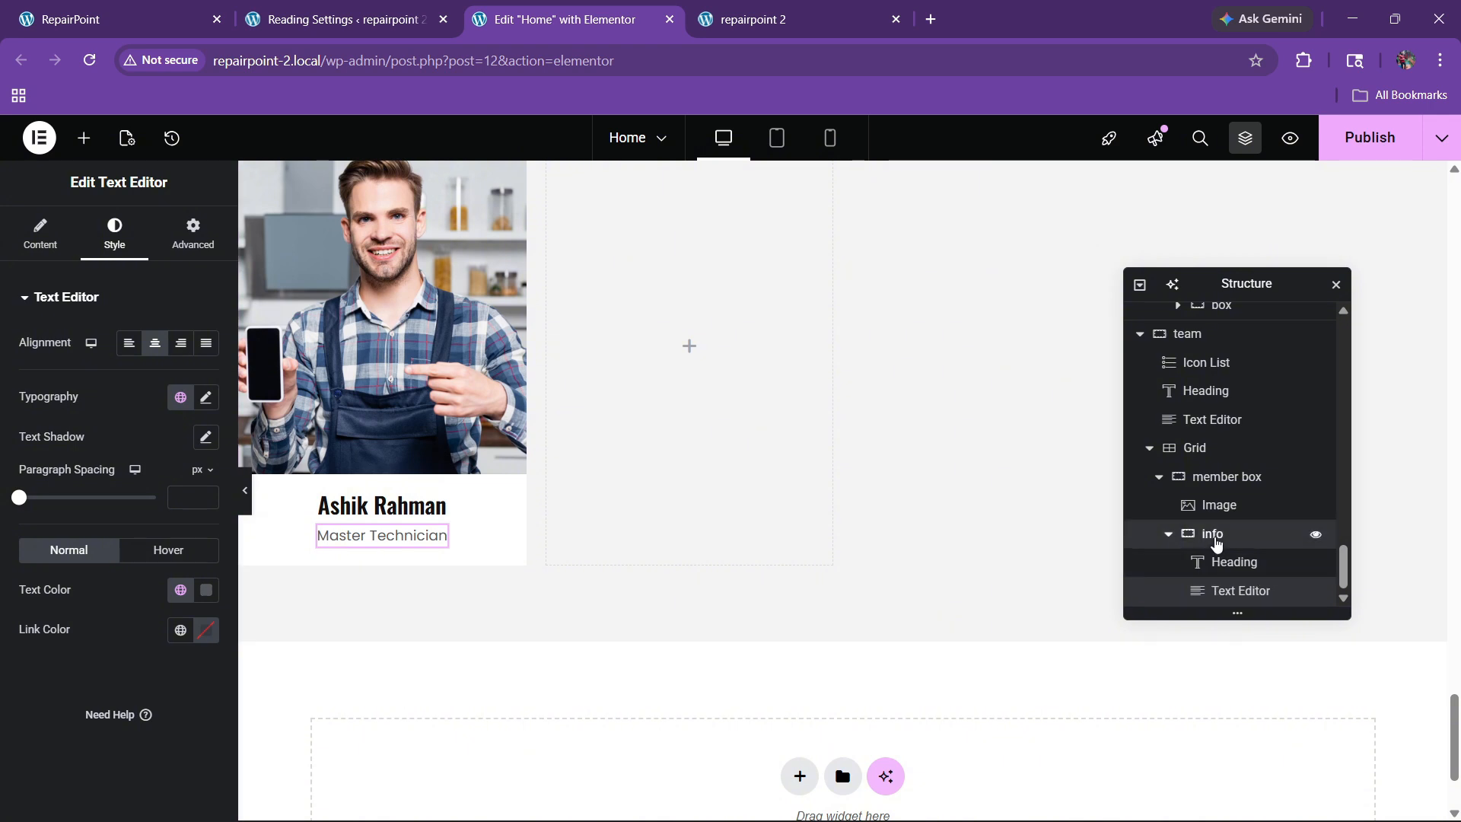
{"action": "left_click", "coordinate": [1211, 533]}
{"action": "left_click", "coordinate": [97, 242]}
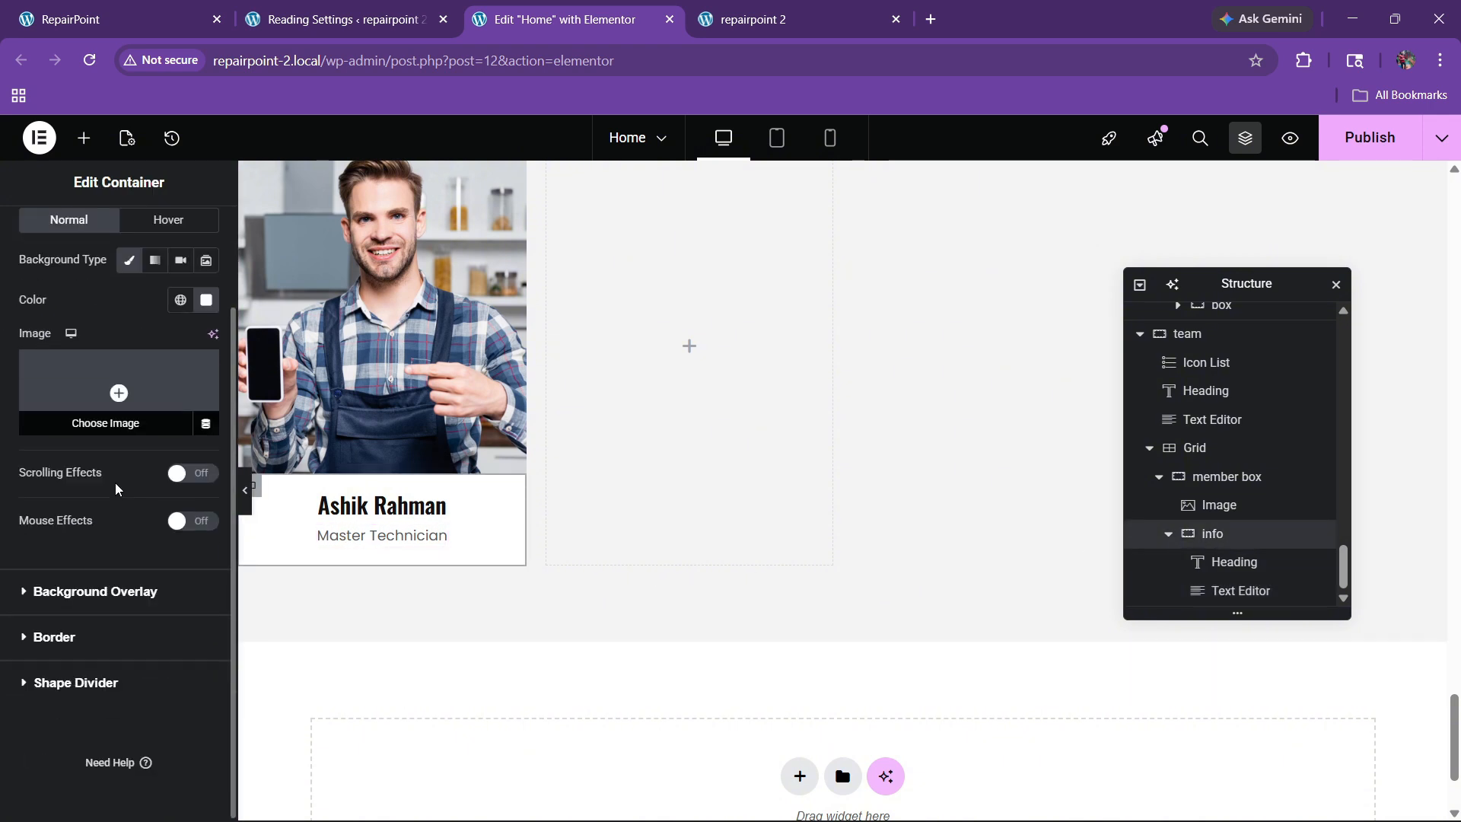
{"action": "left_click", "coordinate": [54, 637]}
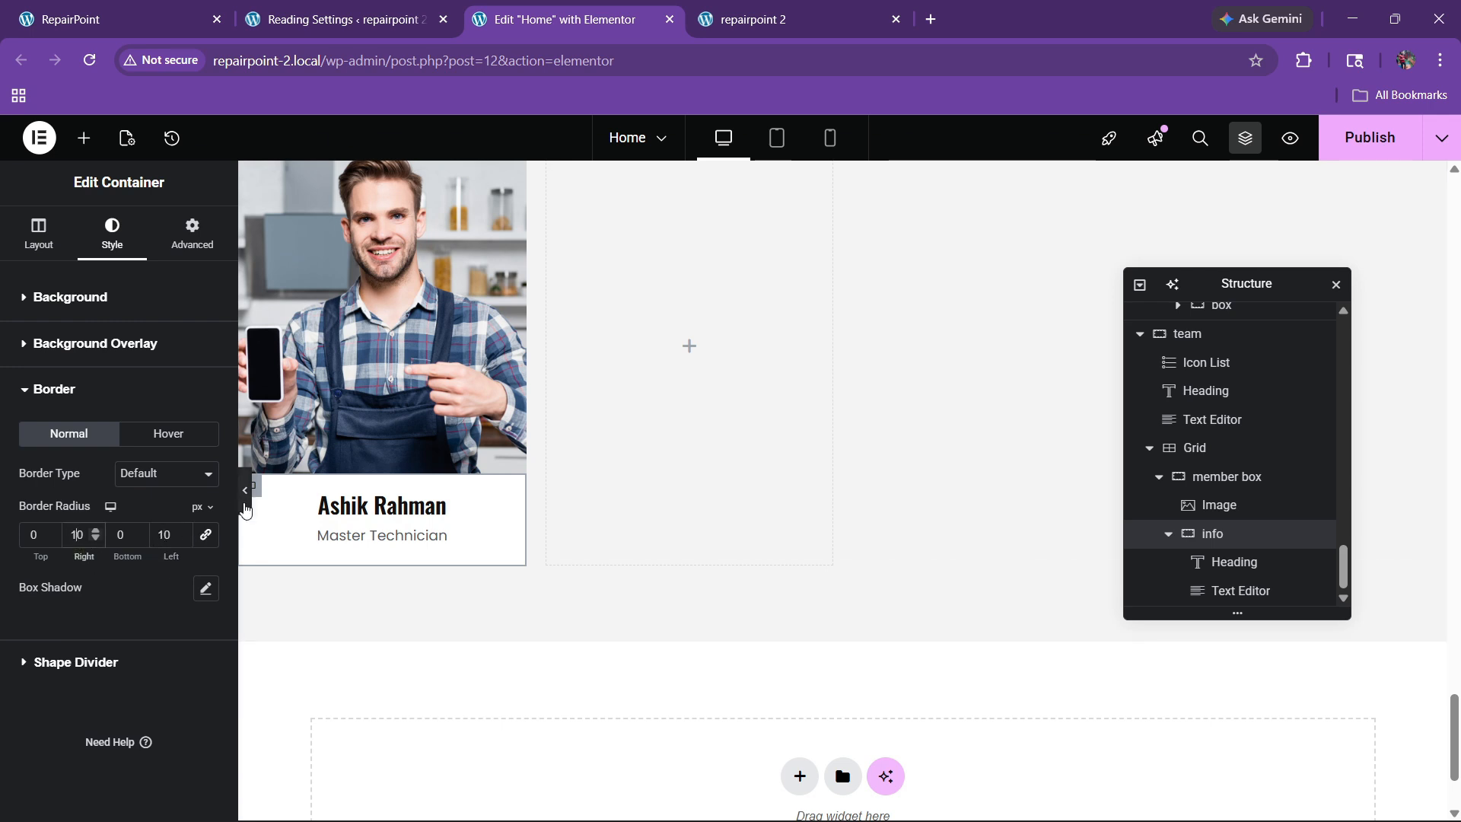
{"action": "left_click", "coordinate": [245, 489]}
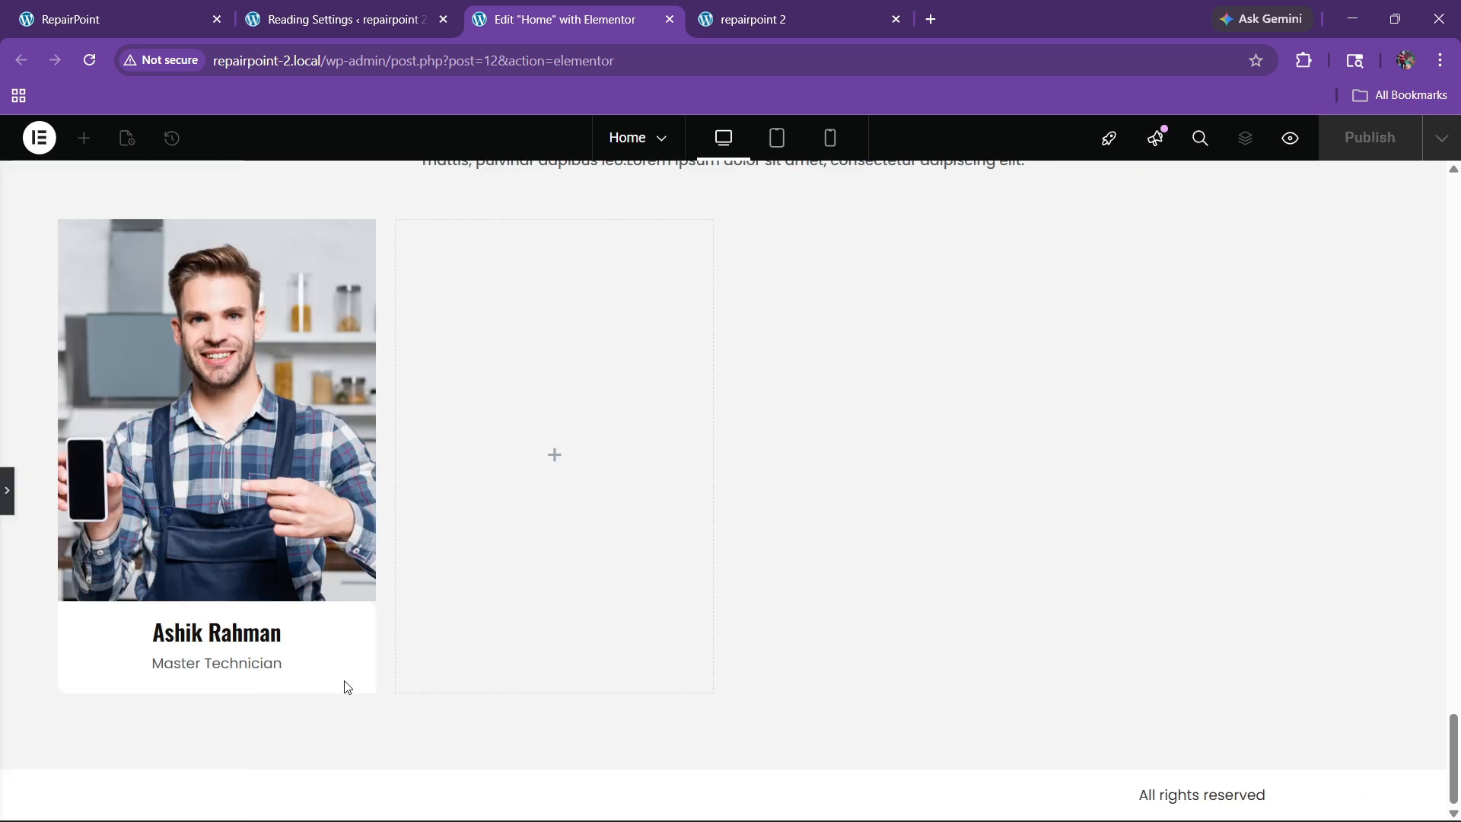
{"action": "left_click", "coordinate": [9, 502]}
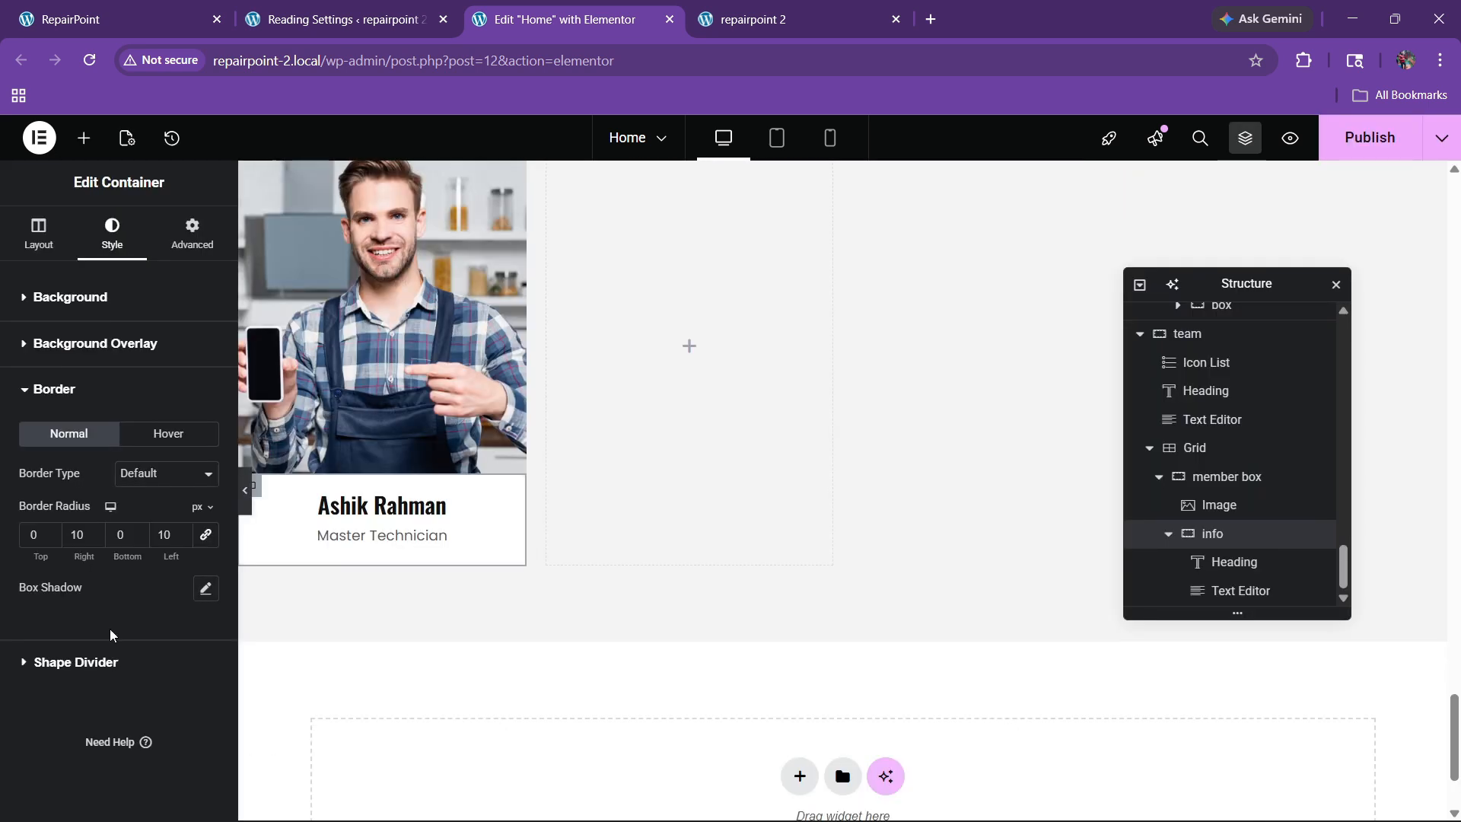
{"action": "left_click", "coordinate": [75, 535]}
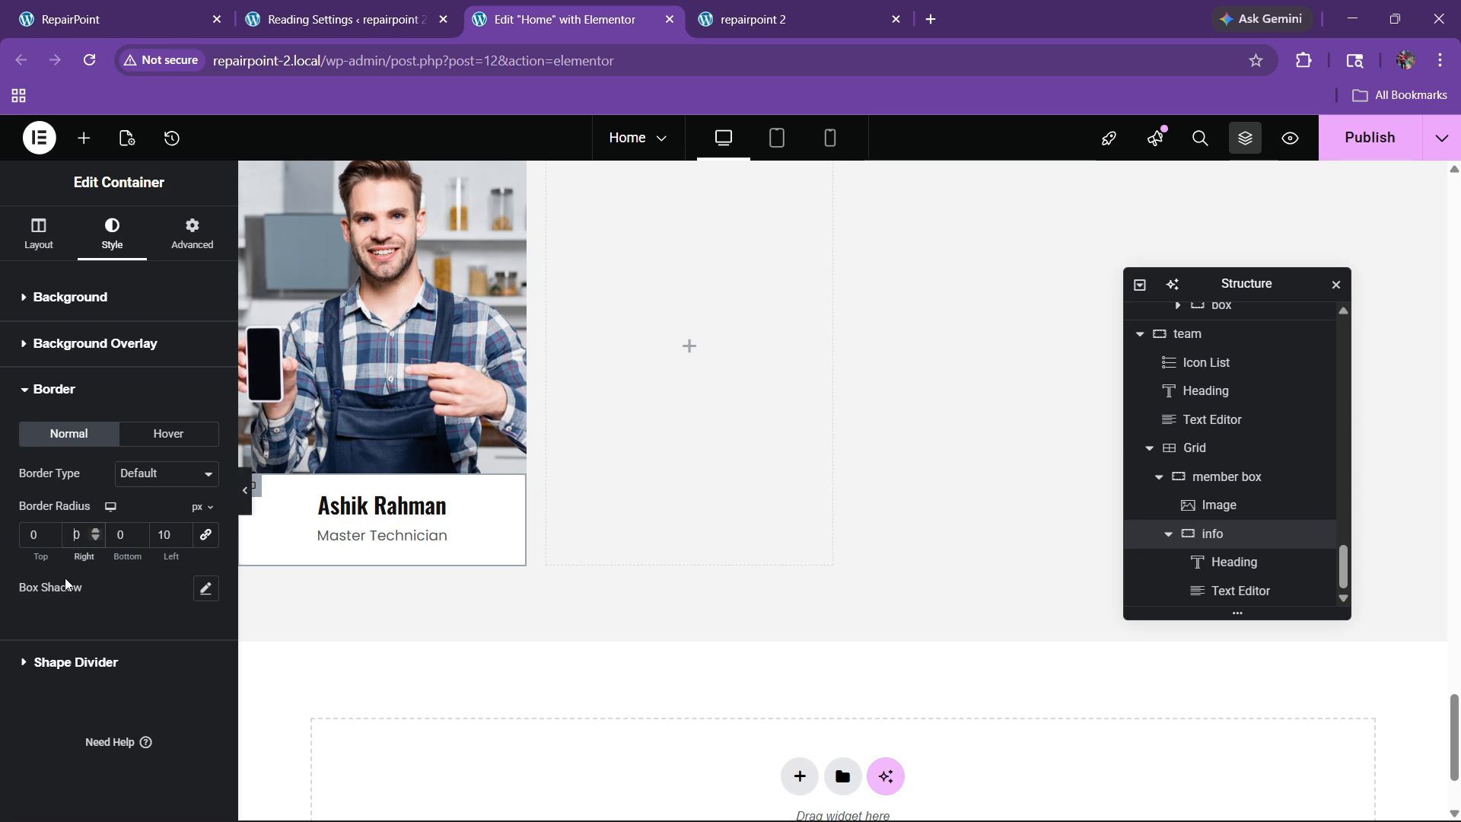
{"action": "left_click", "coordinate": [116, 539]}
{"action": "scroll", "coordinate": [464, 585], "scroll_direction": "up", "scroll_amount": 2}
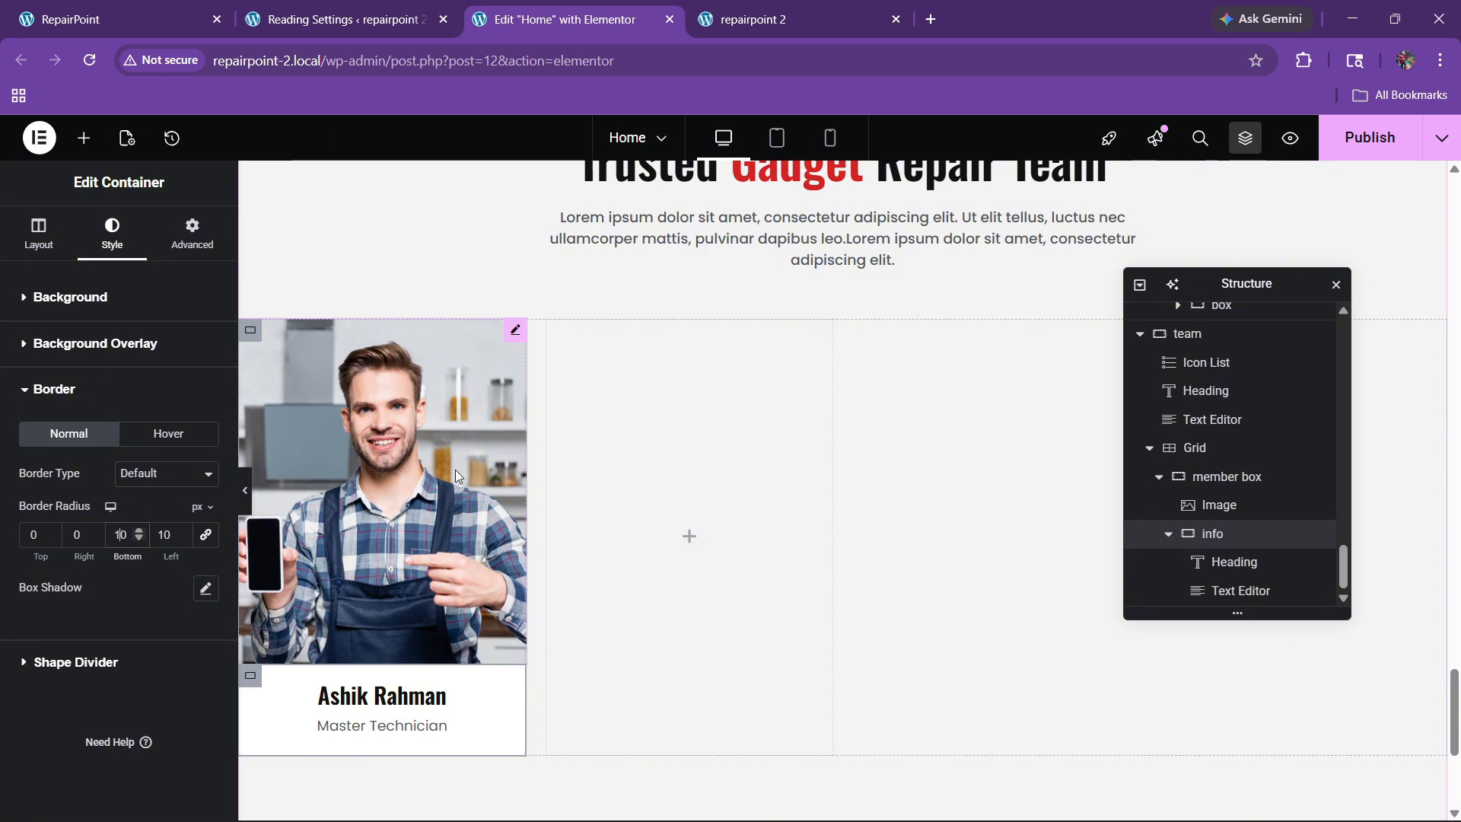
Step: Unlink the photo's corner radius values and round its top corners to 10 px
{"action": "left_click", "coordinate": [455, 476]}
{"action": "left_click", "coordinate": [112, 232]}
{"action": "scroll", "coordinate": [50, 608], "scroll_direction": "down", "scroll_amount": 2}
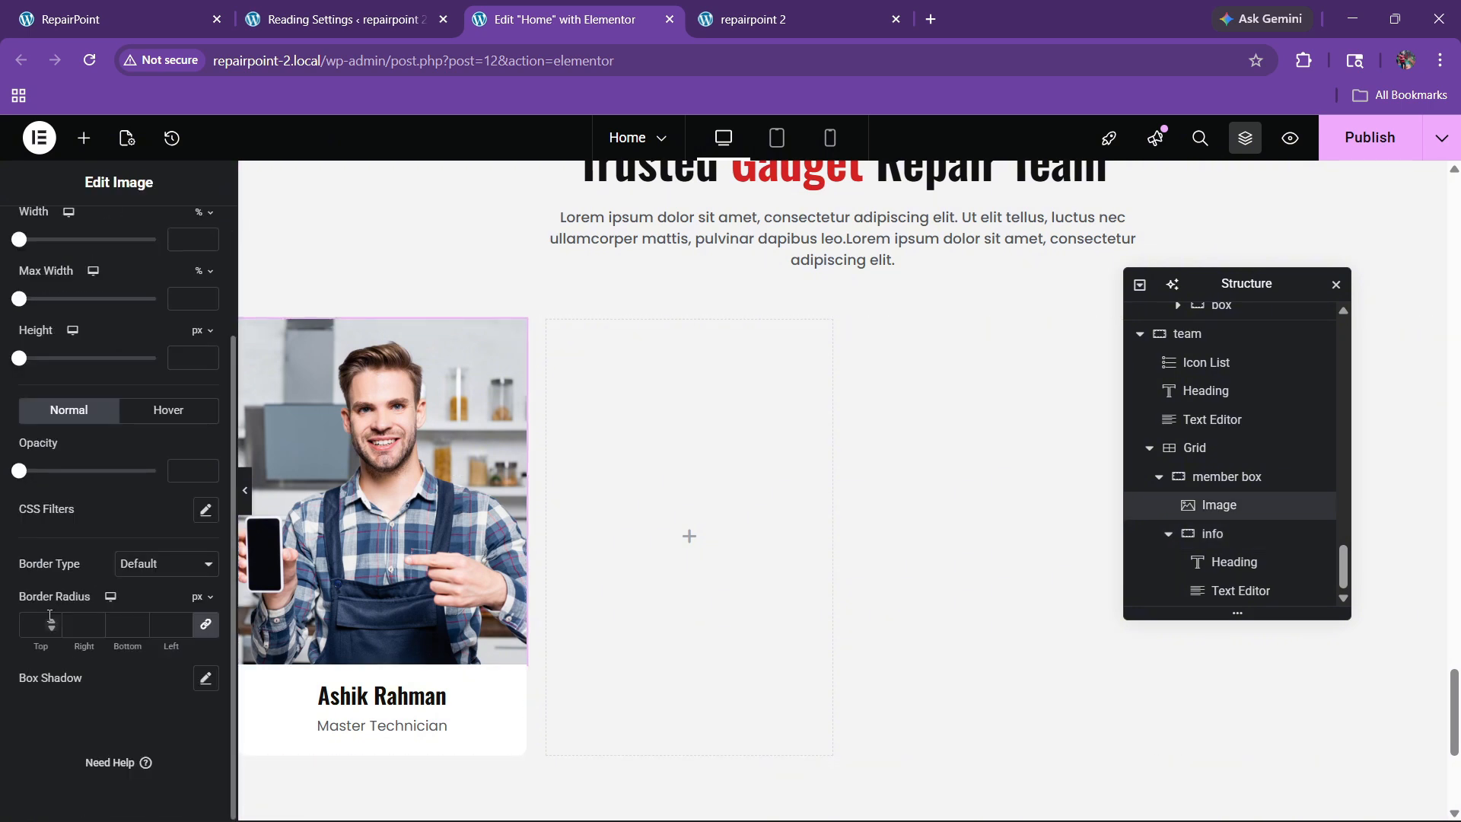
{"action": "left_click", "coordinate": [207, 625]}
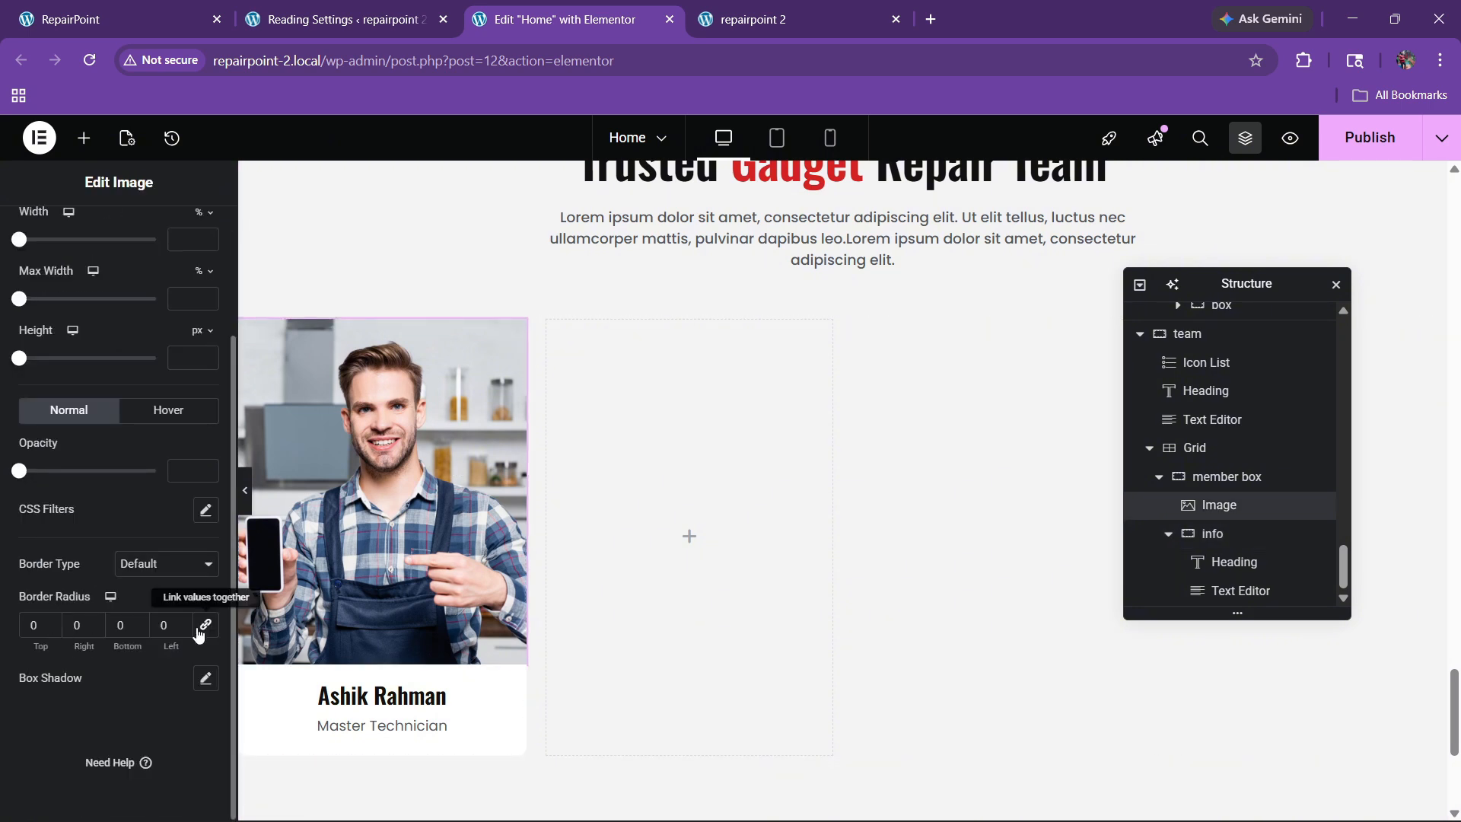
{"action": "left_click", "coordinate": [31, 628]}
{"action": "type", "text": "10"}
Step: Preview the rounded card and compare it with the live site
{"action": "left_click", "coordinate": [245, 490]}
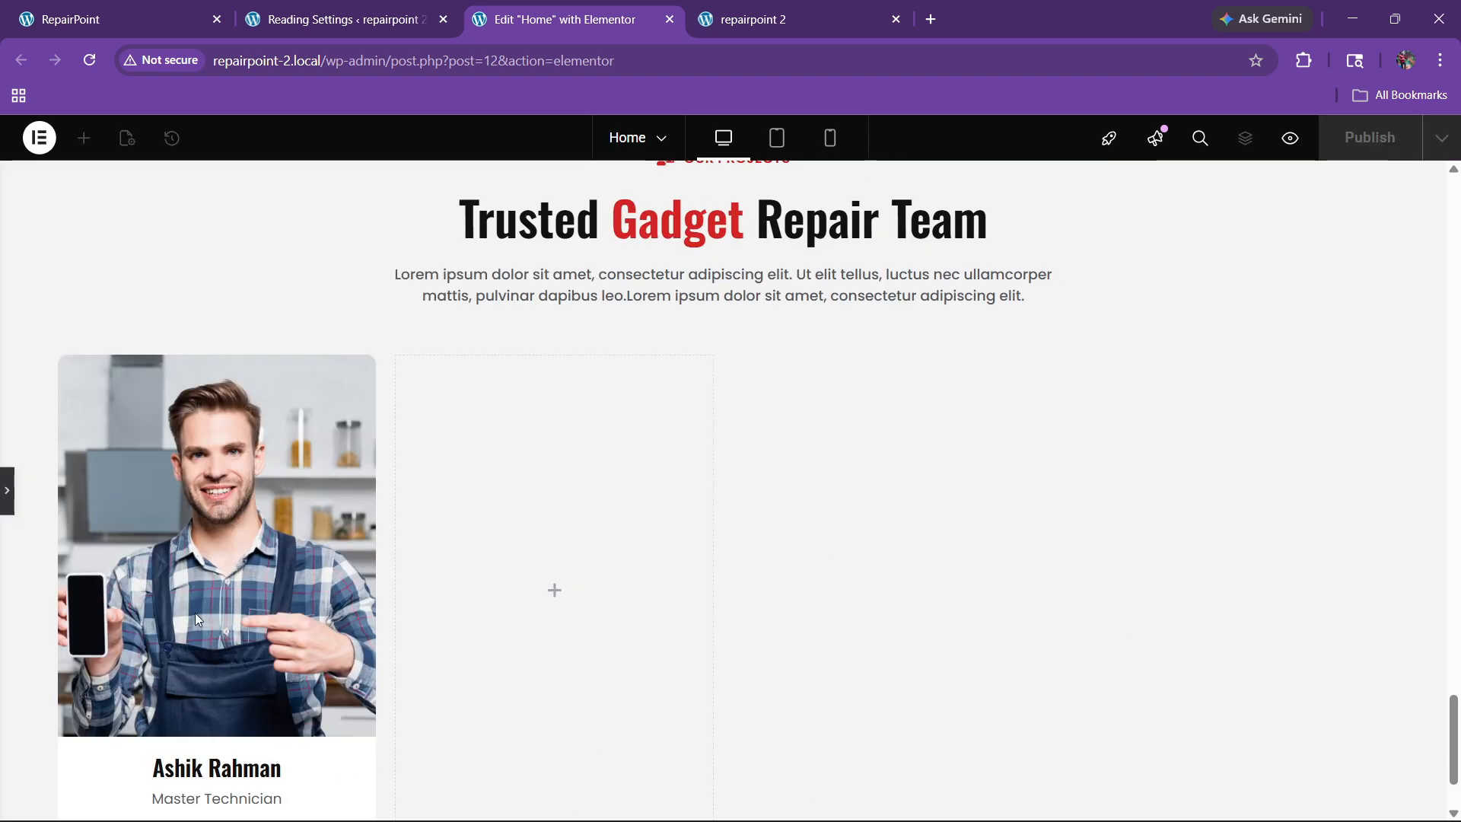
{"action": "scroll", "coordinate": [194, 613], "scroll_direction": "down", "scroll_amount": 2}
{"action": "left_click", "coordinate": [7, 493]}
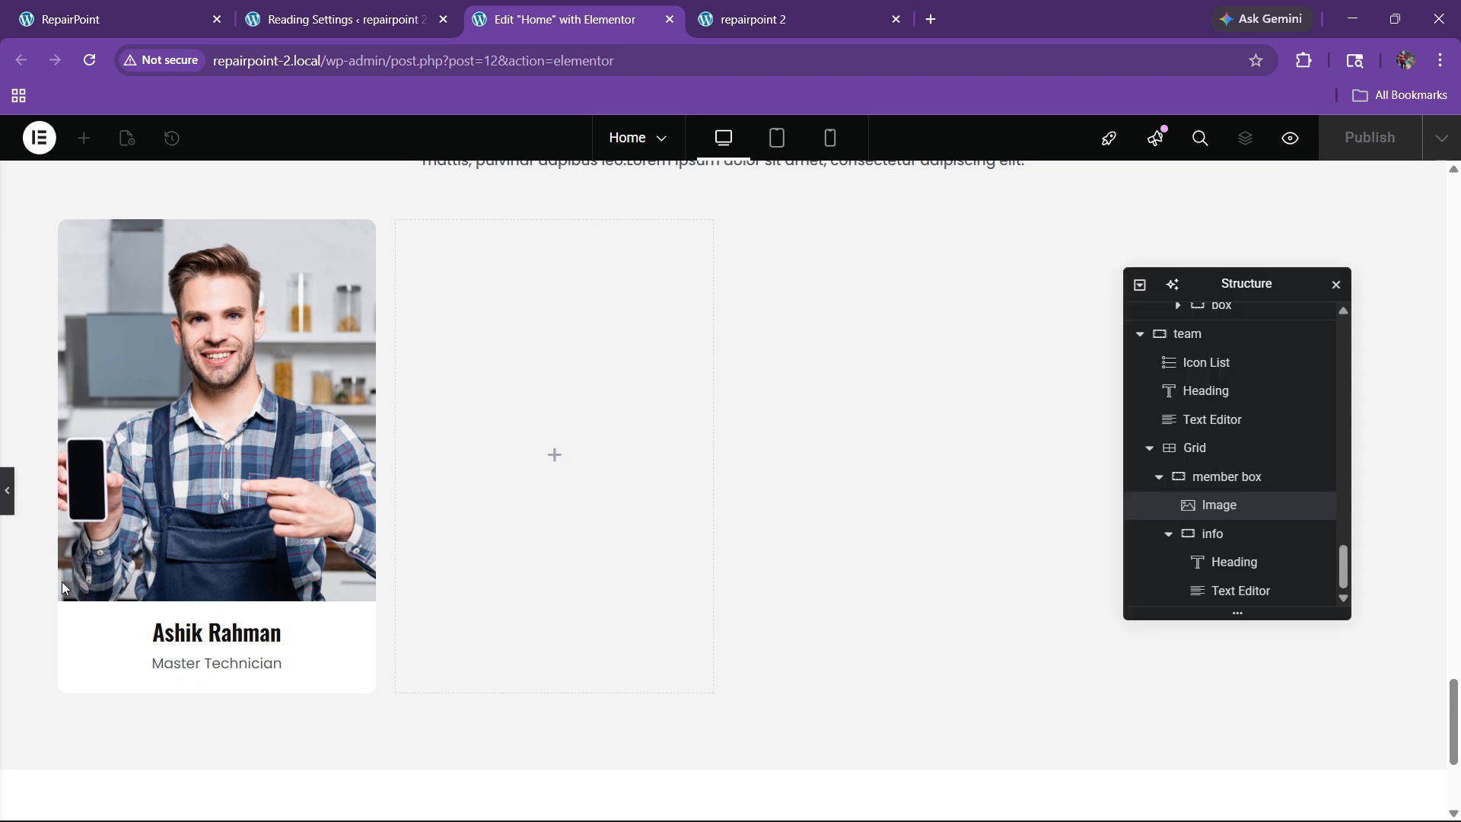
{"action": "left_click", "coordinate": [114, 19]}
{"action": "scroll", "coordinate": [352, 394], "scroll_direction": "up", "scroll_amount": 3}
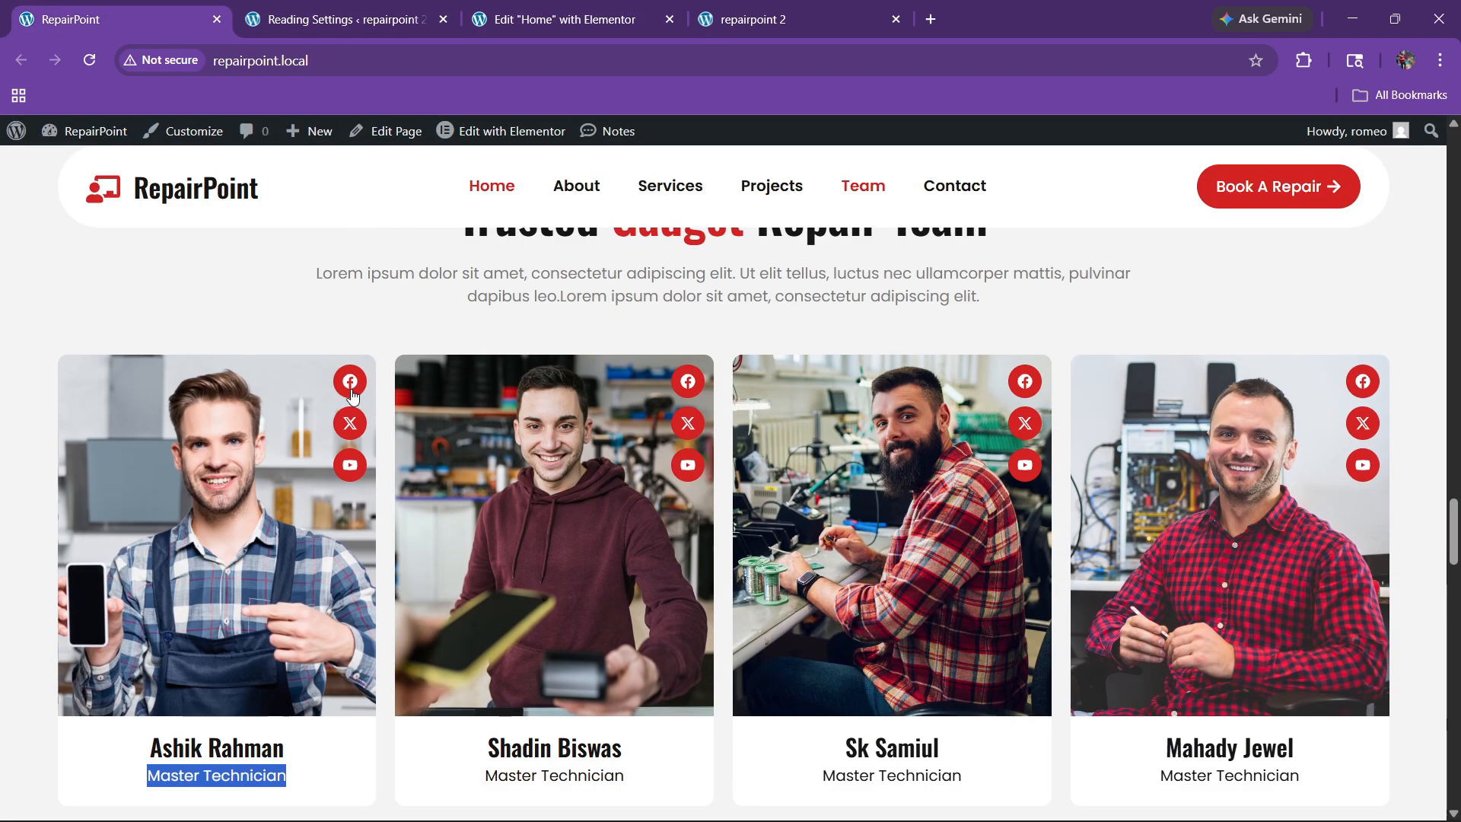
{"action": "left_click", "coordinate": [559, 19]}
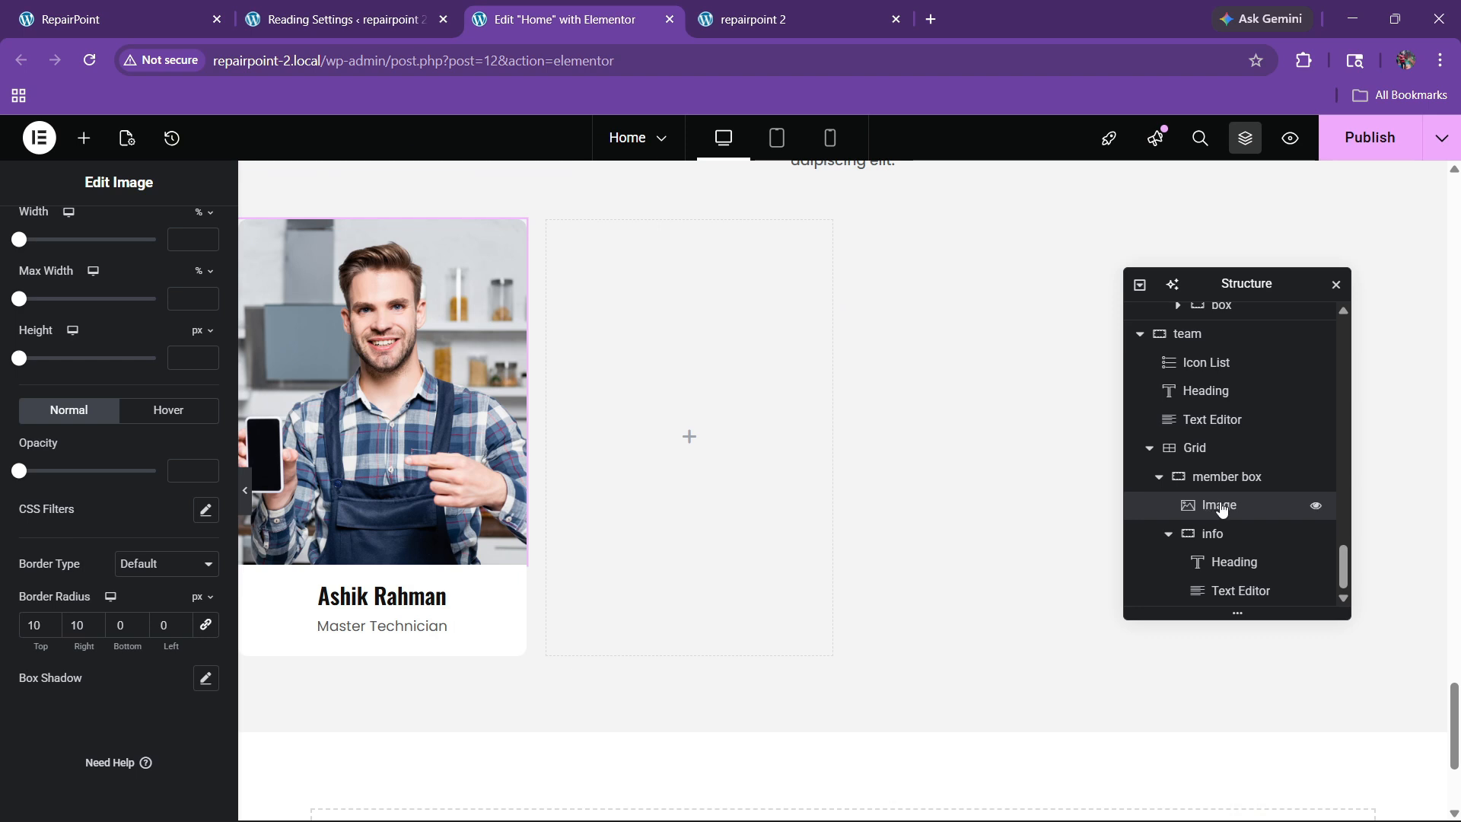
{"action": "left_click", "coordinate": [1222, 478]}
Step: Add a new container above the photo in the member box and name it 'image'
{"action": "right_click", "coordinate": [1221, 477]}
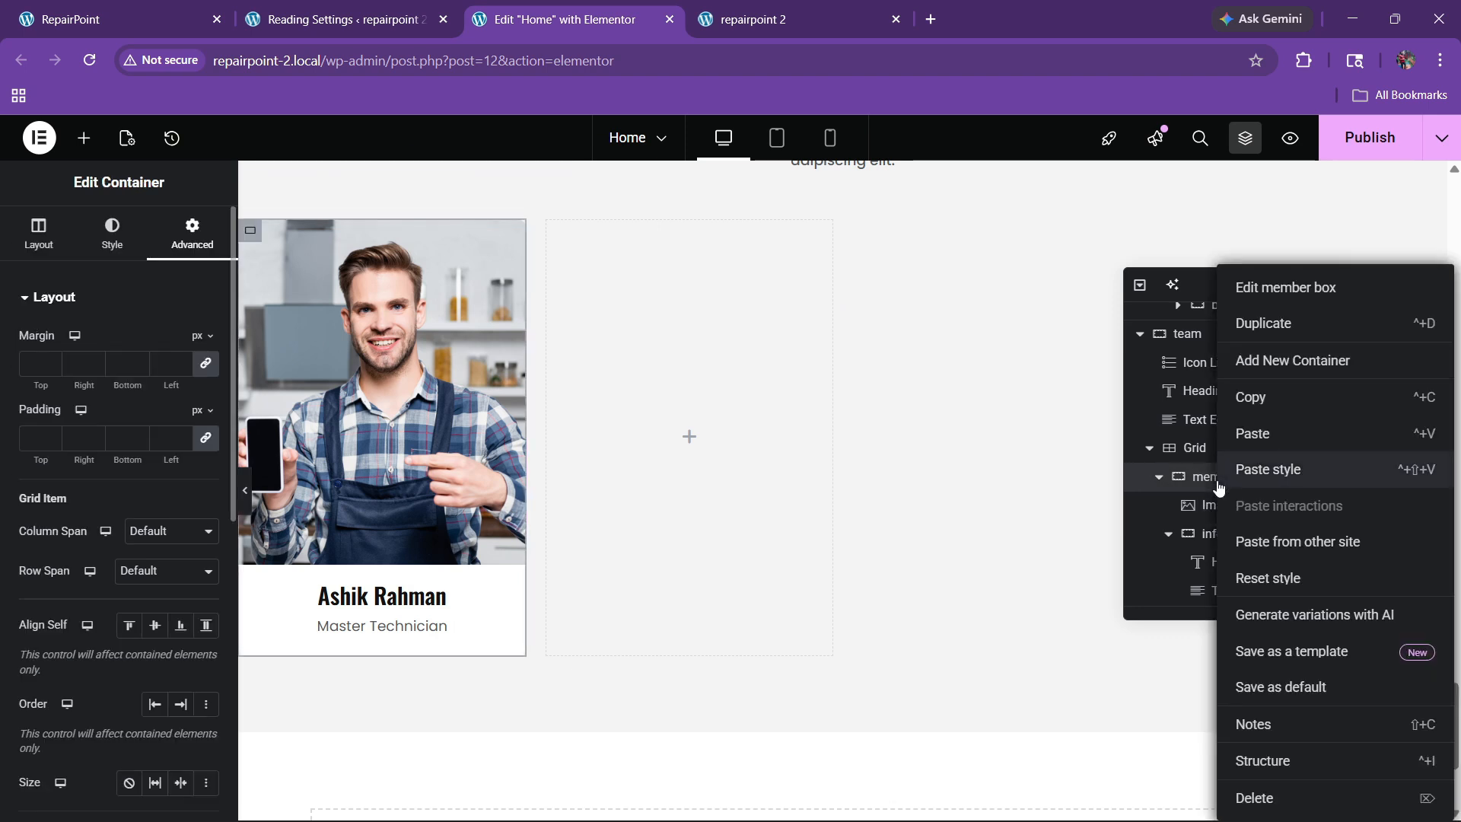
{"action": "left_click", "coordinate": [1253, 361]}
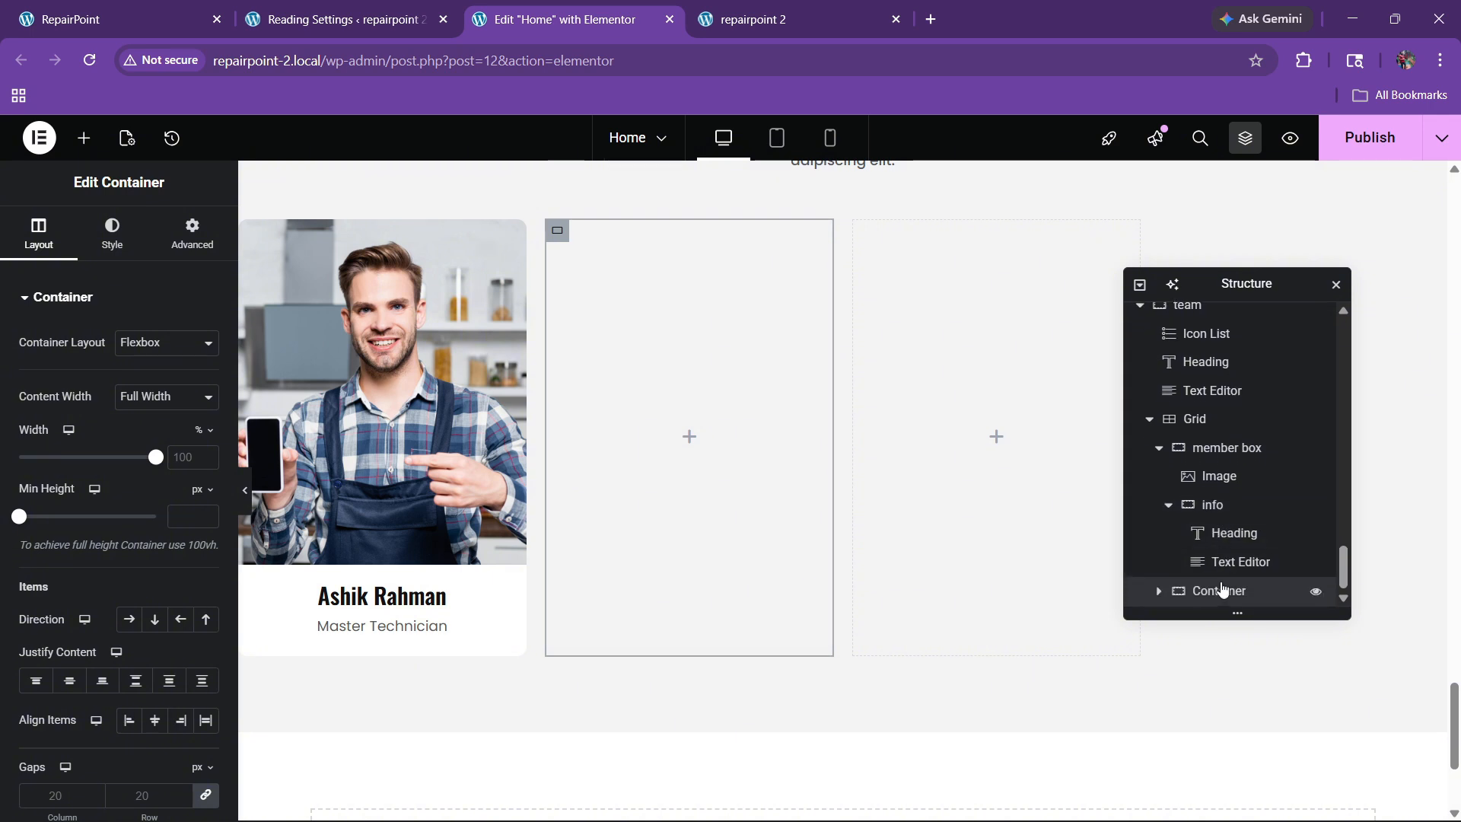
{"action": "left_click_drag", "start_coordinate": [1226, 558], "coordinate": [1231, 487]}
{"action": "double_click", "coordinate": [1230, 478]}
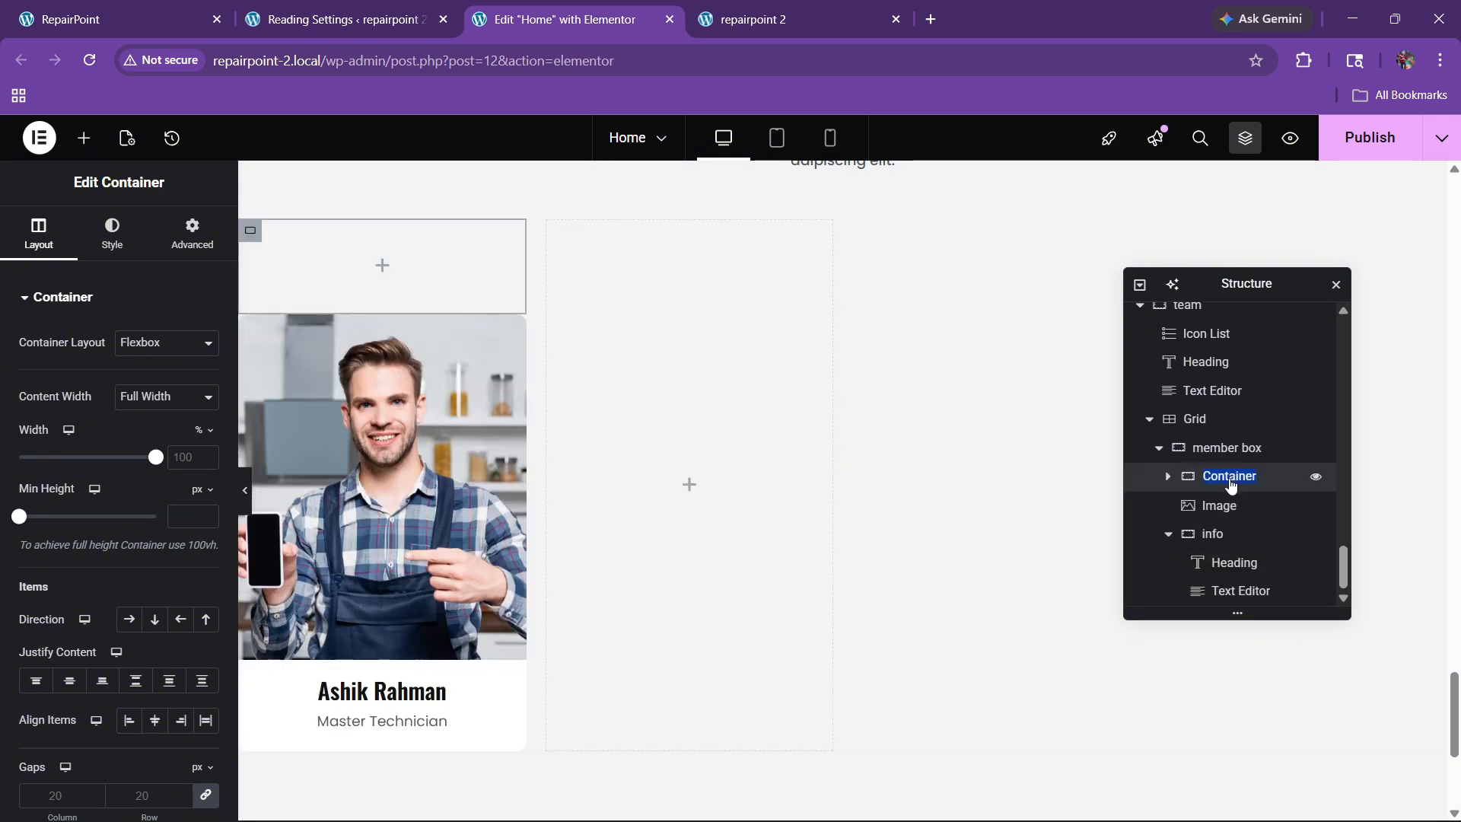
{"action": "type", "text": "im"}
Step: Delete the original Image widget from the card
{"action": "left_click", "coordinate": [1217, 505]}
{"action": "right_click", "coordinate": [1217, 505]}
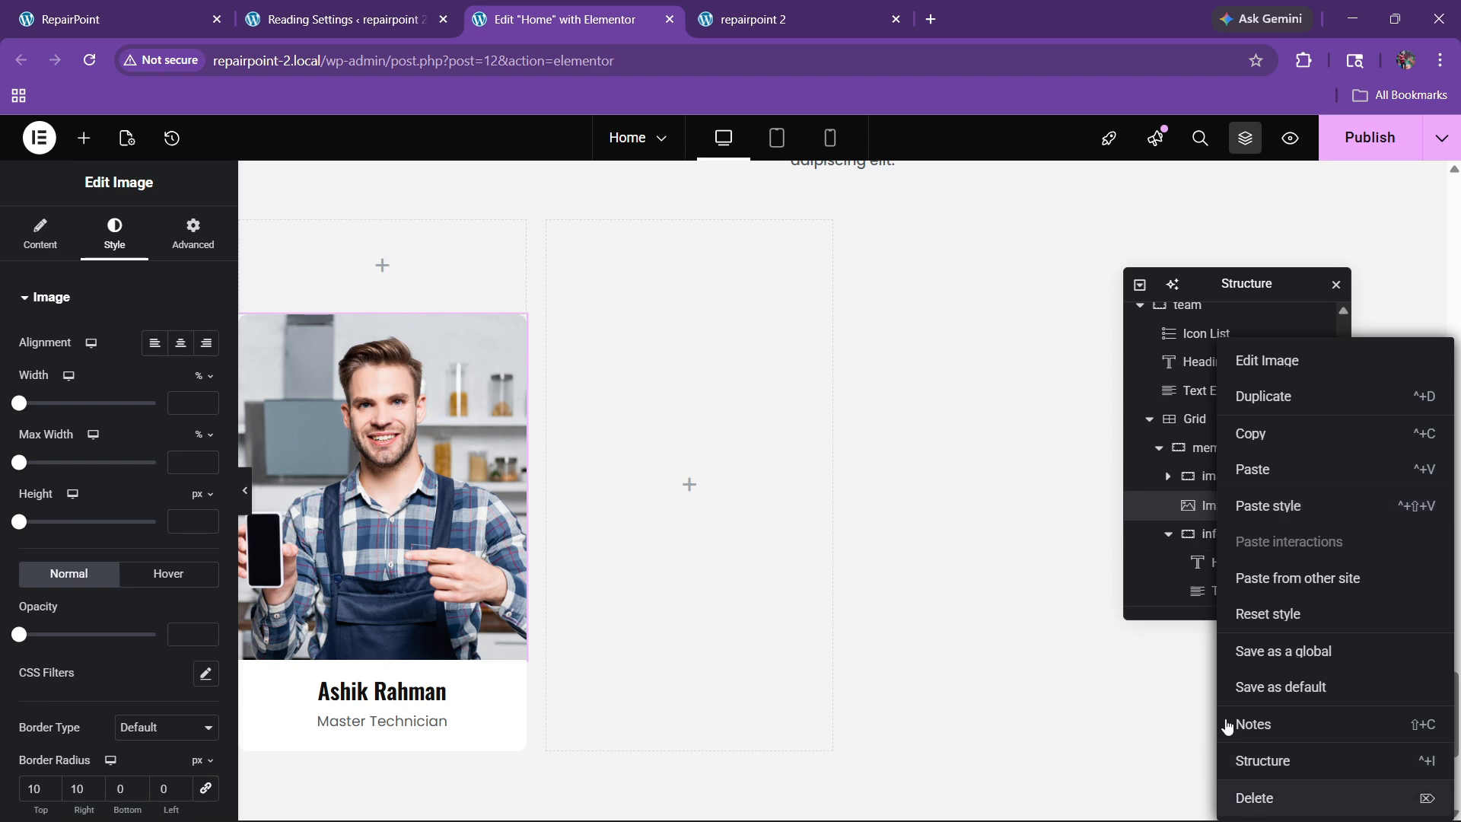
{"action": "left_click", "coordinate": [1254, 797]}
{"action": "left_click", "coordinate": [1221, 506]}
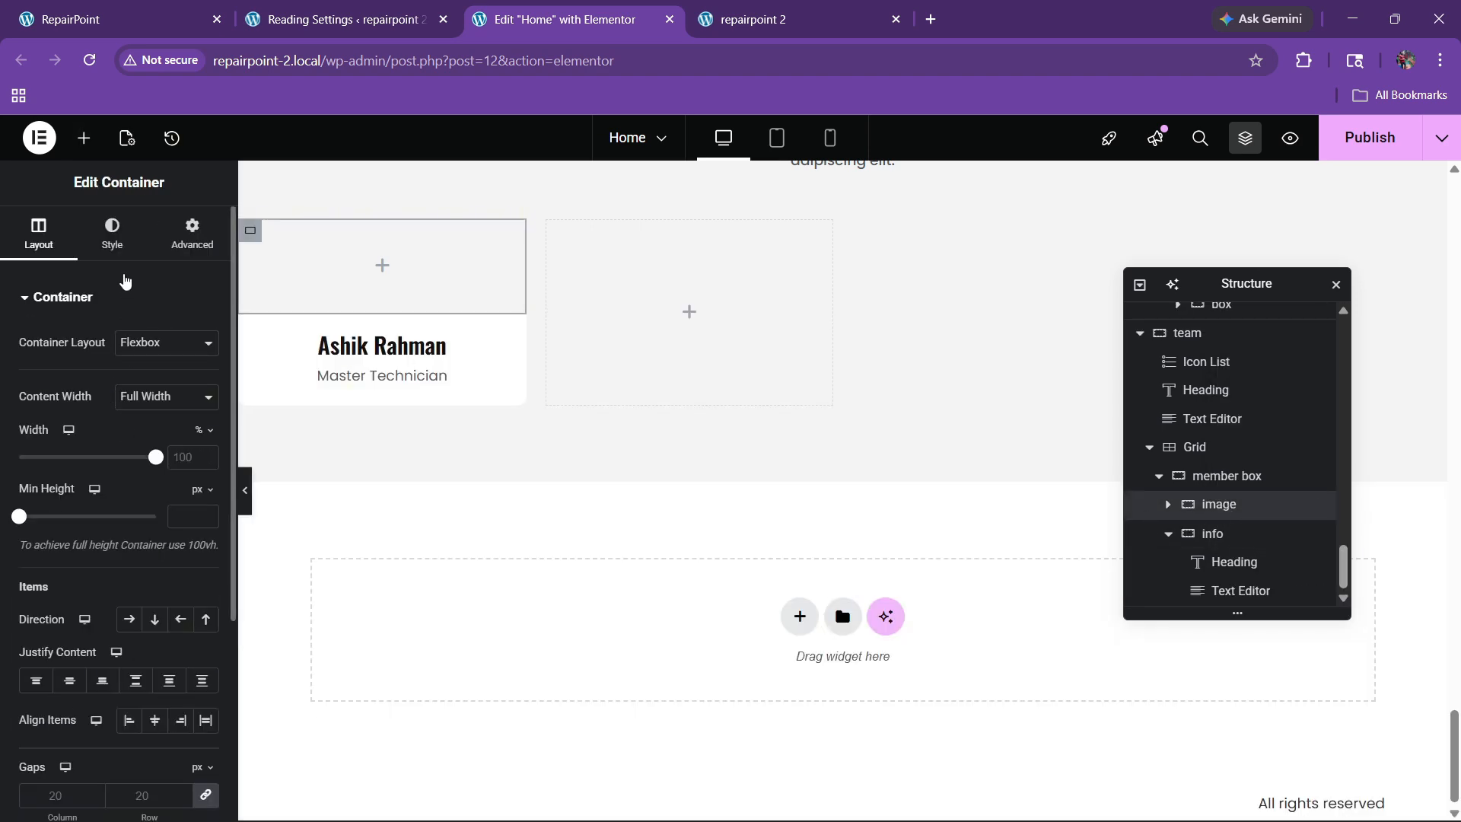
Step: Give the 'image' container a classic background using the technician's photo
{"action": "left_click", "coordinate": [120, 256]}
{"action": "left_click", "coordinate": [124, 380]}
{"action": "left_click", "coordinate": [122, 508]}
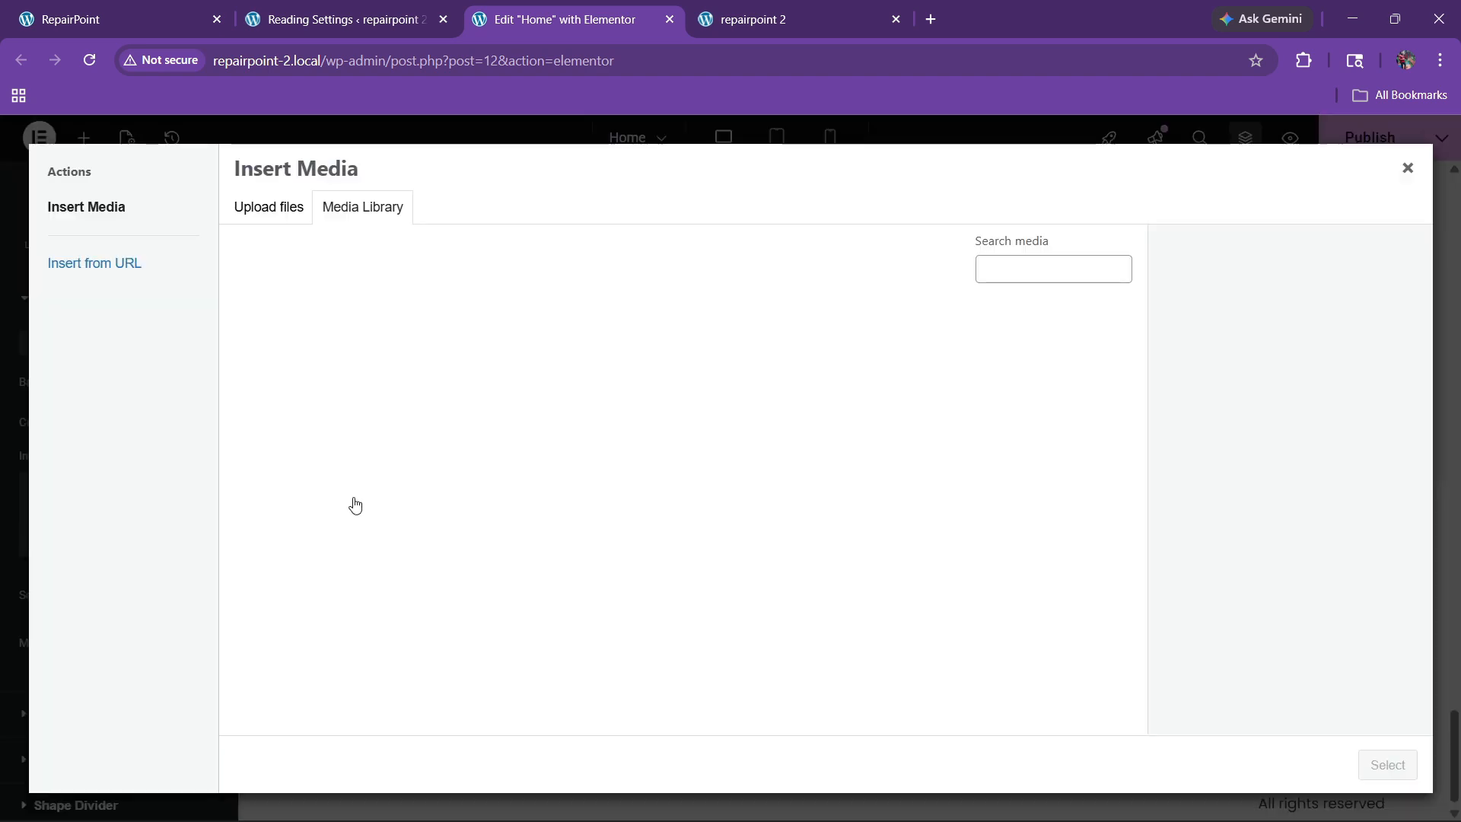
{"action": "scroll", "coordinate": [732, 507], "scroll_direction": "down", "scroll_amount": 4}
{"action": "left_click", "coordinate": [1016, 381]}
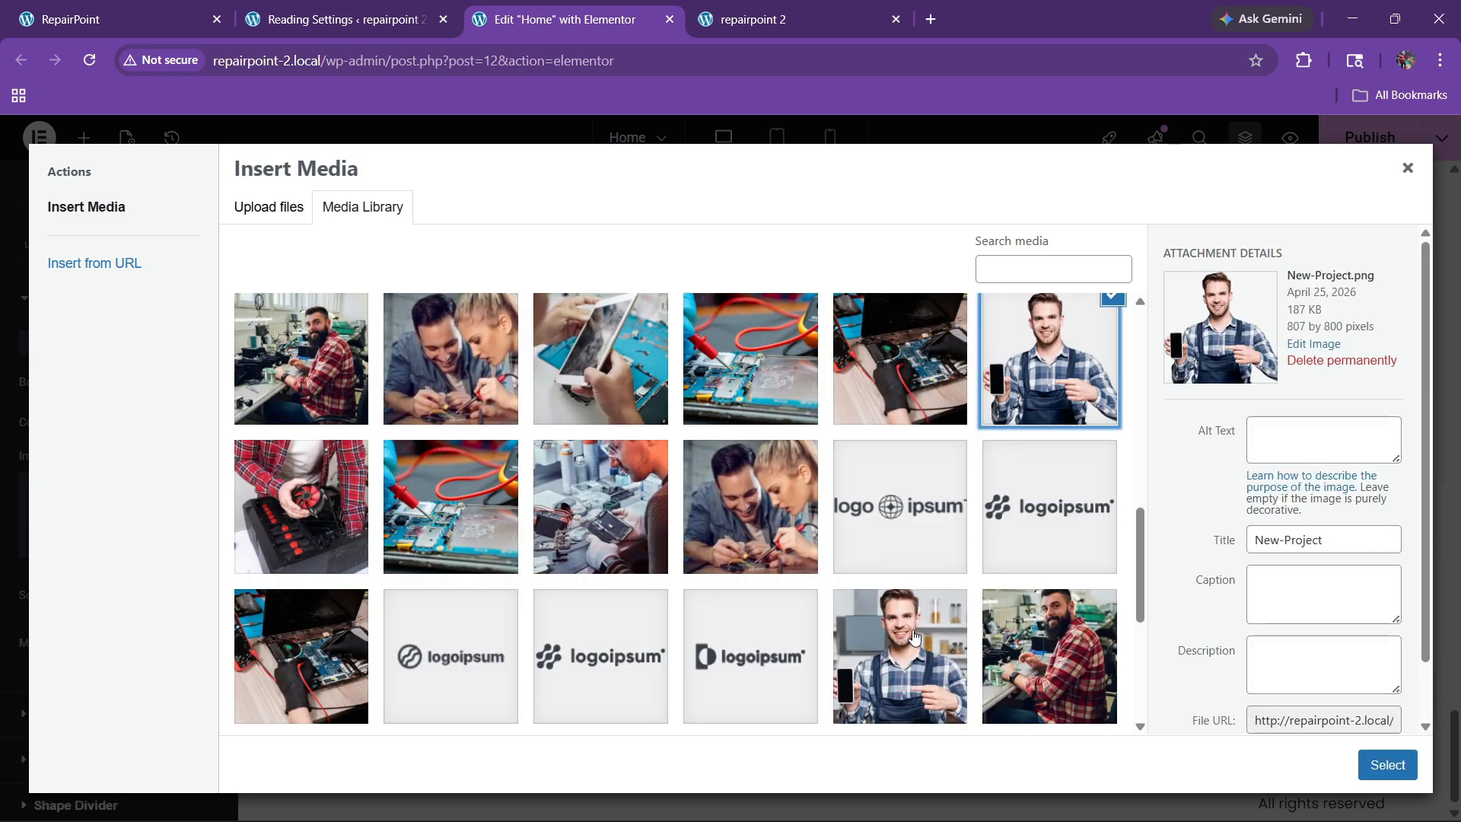
{"action": "left_click", "coordinate": [930, 648]}
{"action": "left_click", "coordinate": [1387, 764]}
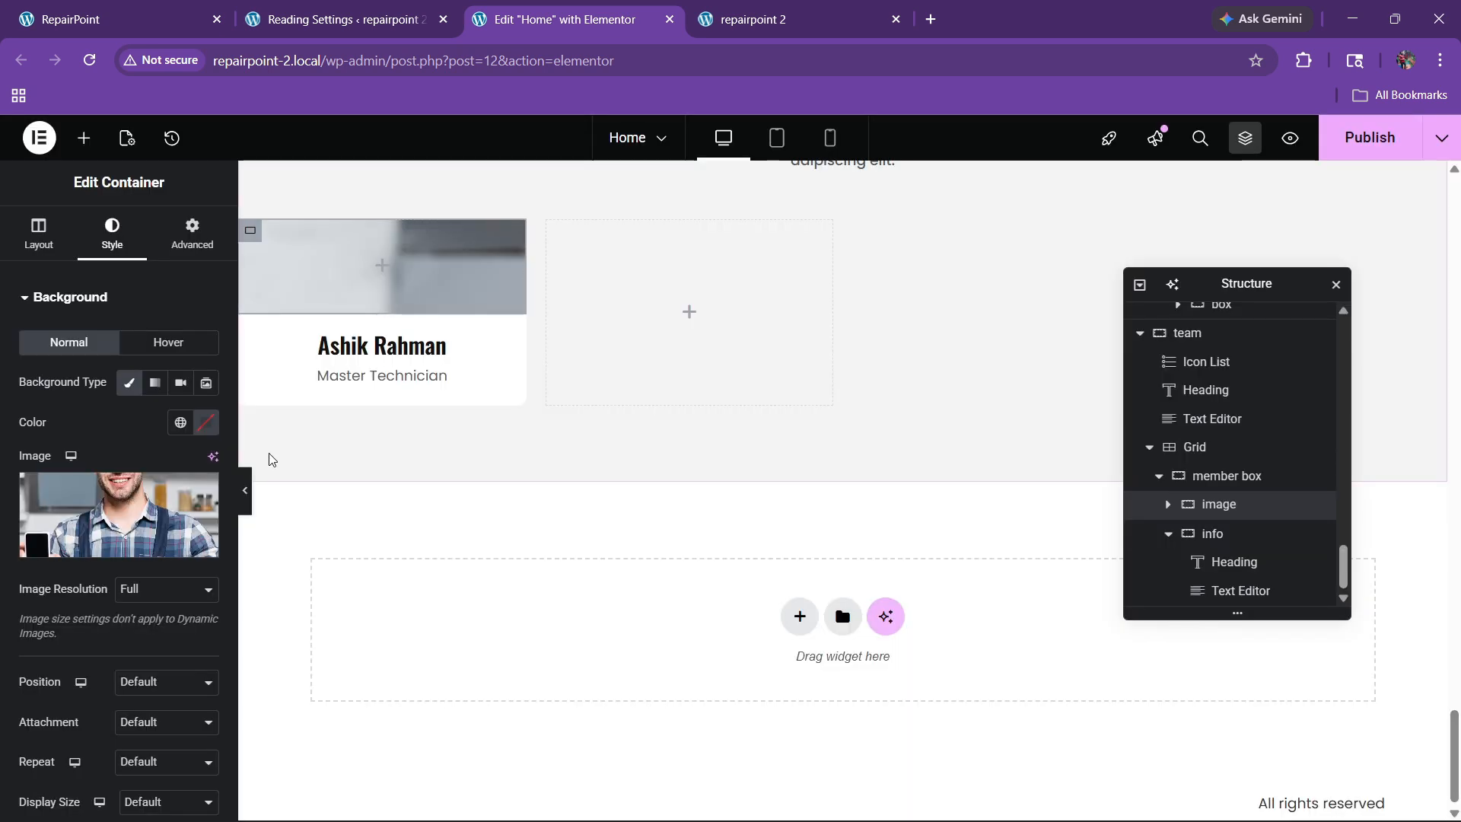
{"action": "scroll", "coordinate": [135, 403], "scroll_direction": "down", "scroll_amount": 4}
Step: Set the background position to Center Center and size to Cover
{"action": "left_click", "coordinate": [135, 403]}
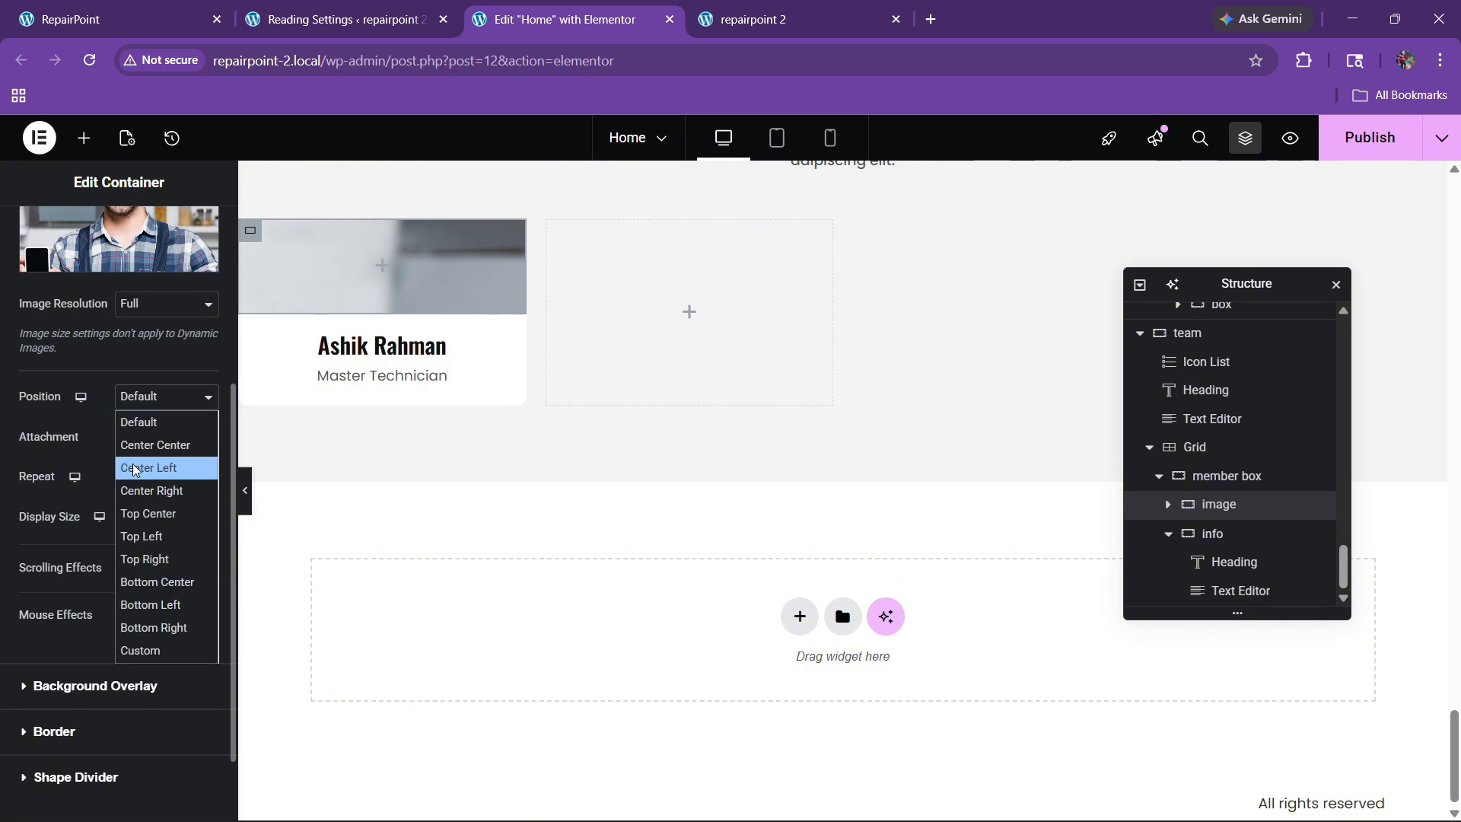
{"action": "left_click", "coordinate": [141, 440]}
{"action": "left_click", "coordinate": [152, 519]}
{"action": "left_click", "coordinate": [142, 588]}
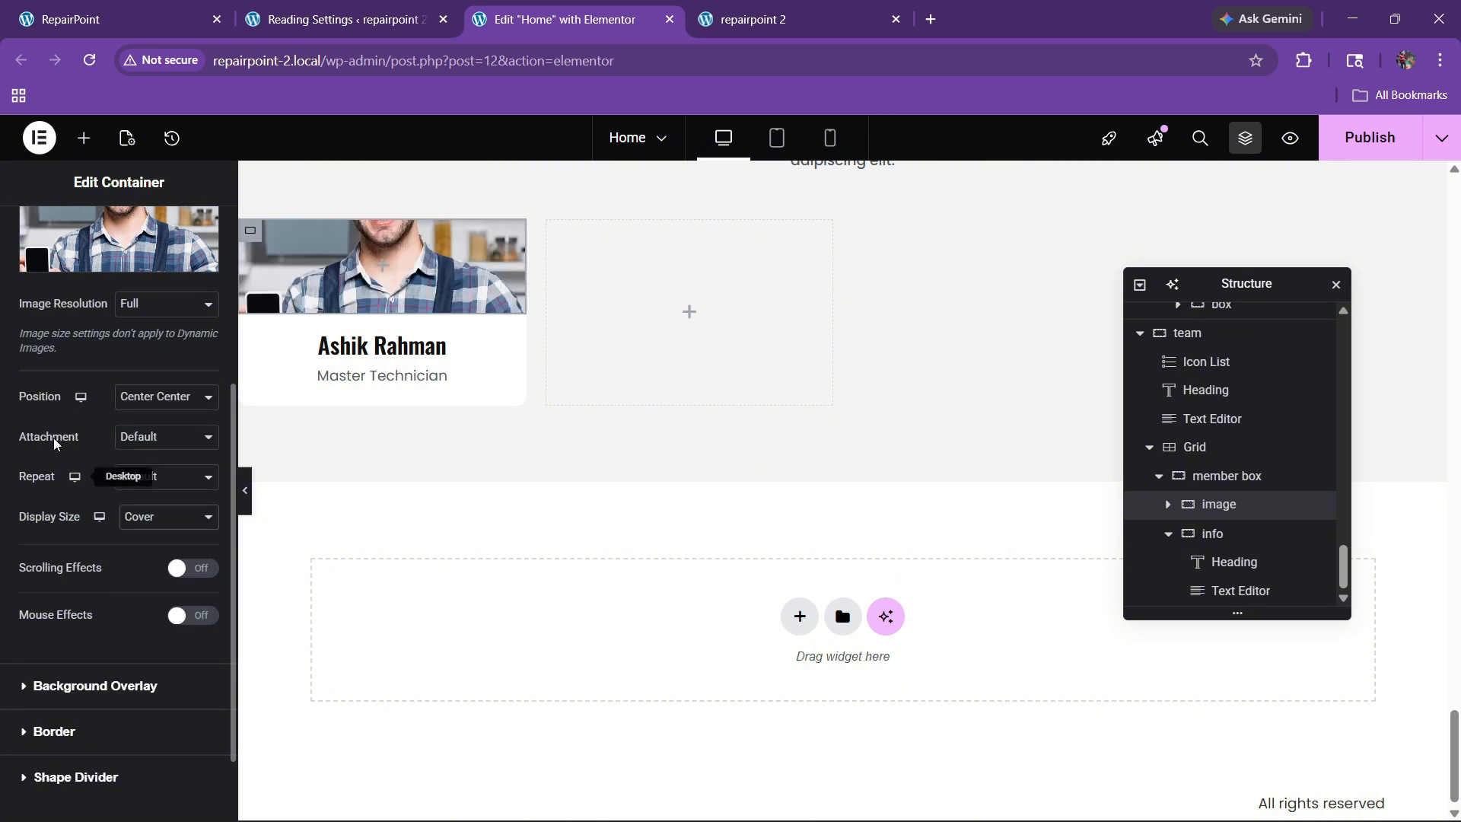
Step: Set the container's minimum height to 370 px
{"action": "scroll", "coordinate": [44, 430], "scroll_direction": "up", "scroll_amount": 5}
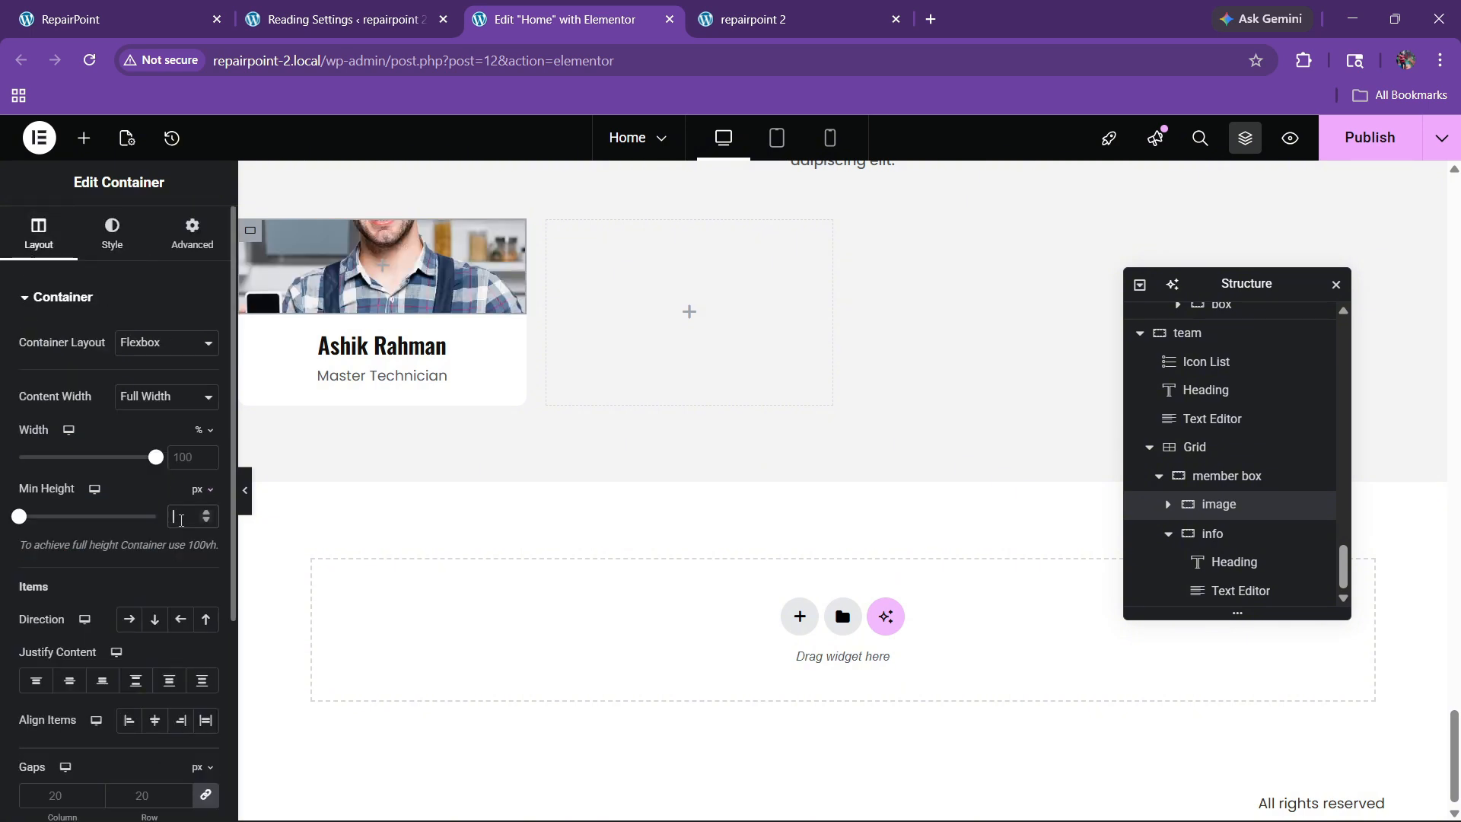
{"action": "type", "text": "400"}
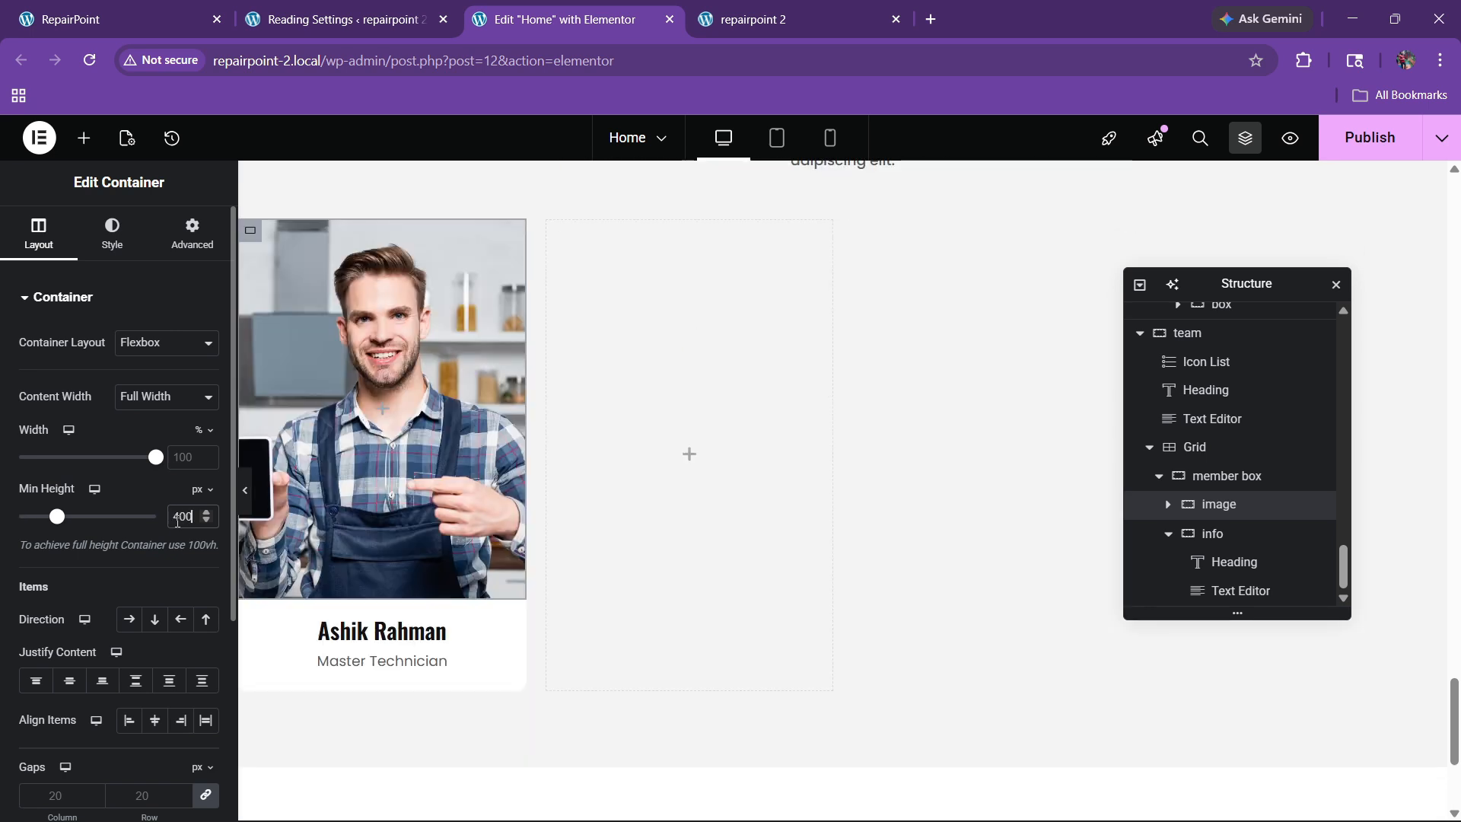
{"action": "key", "text": "BackSpace"}
{"action": "key", "text": "BackSpace"}
{"action": "key", "text": "BackSpace"}
{"action": "type", "text": "350"}
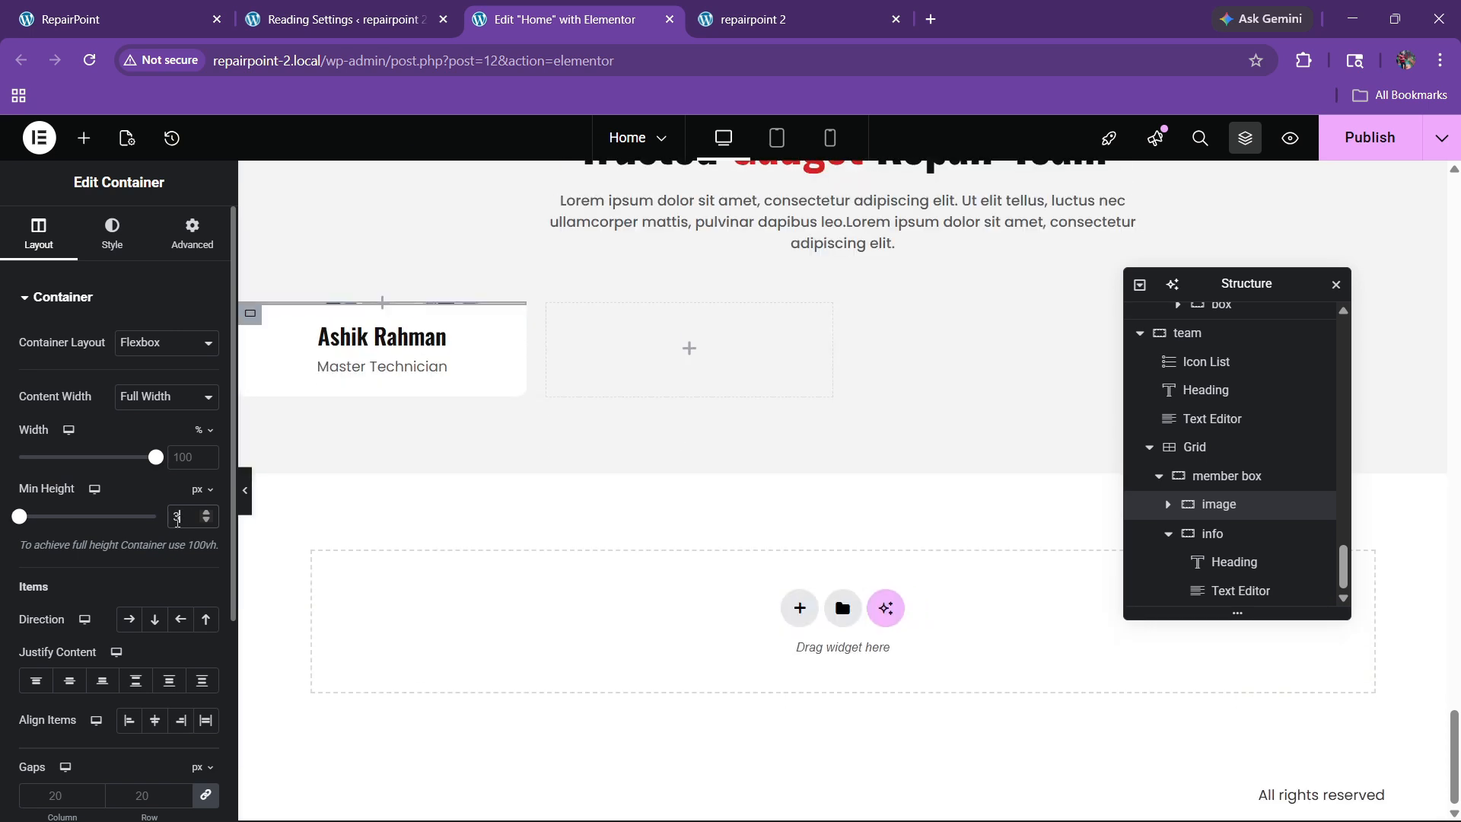
{"action": "key", "text": "BackSpace"}
{"action": "key", "text": "BackSpace"}
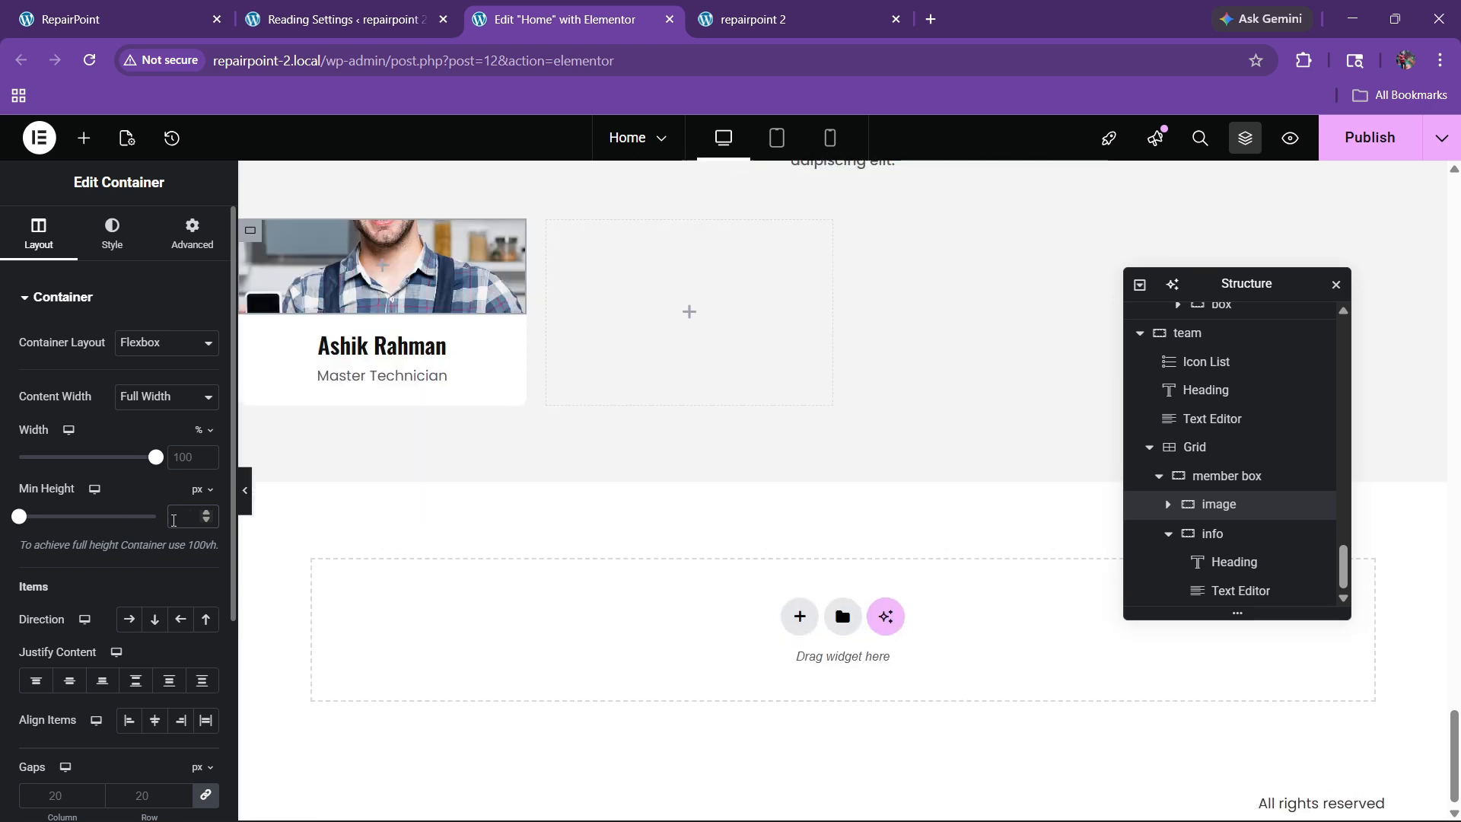
{"action": "type", "text": "80"}
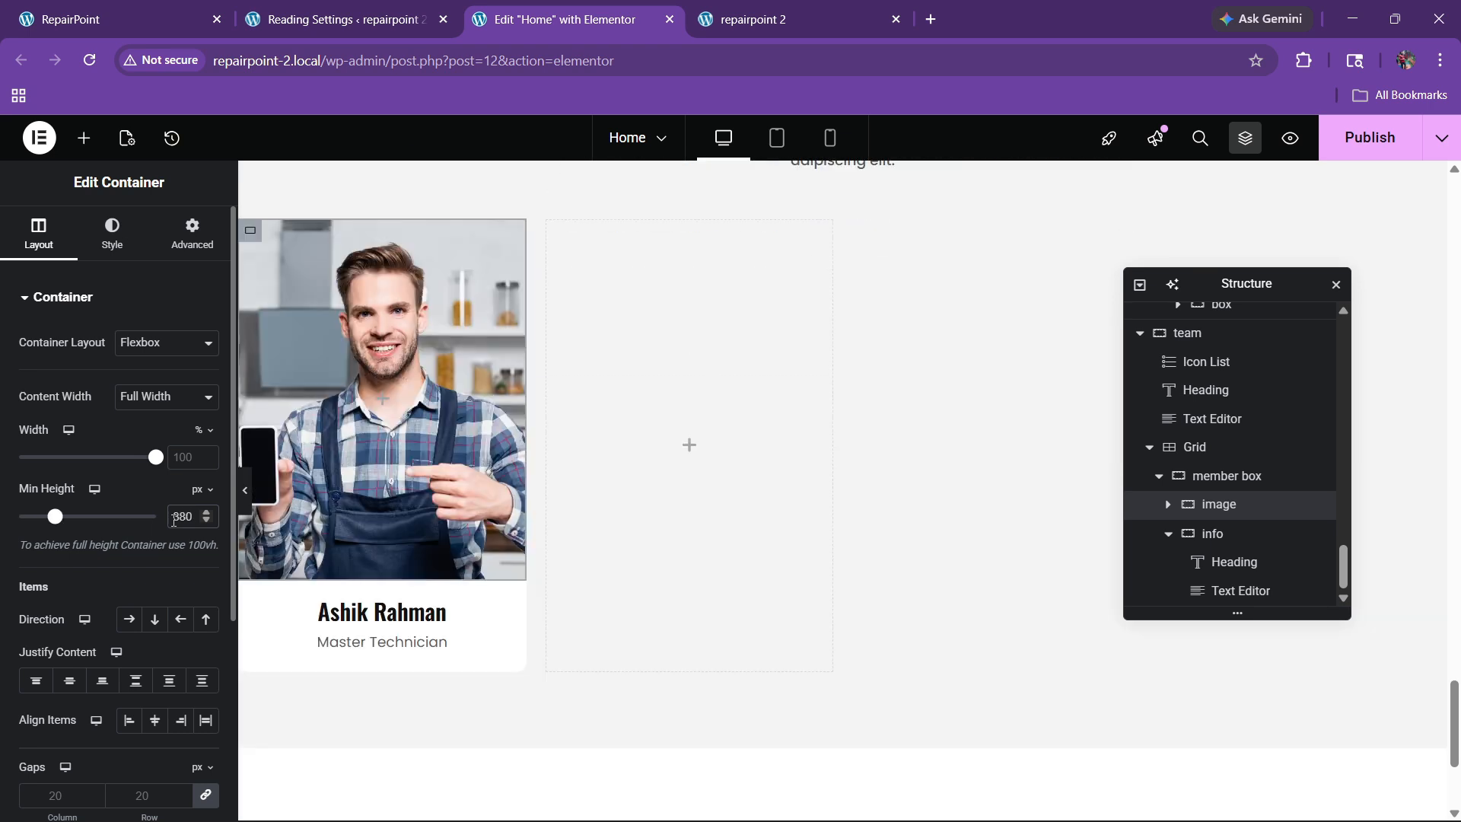
{"action": "key", "text": "BackSpace"}
{"action": "key", "text": "BackSpace"}
{"action": "key", "text": "BackSpace"}
{"action": "type", "text": "1"}
{"action": "type", "text": "370"}
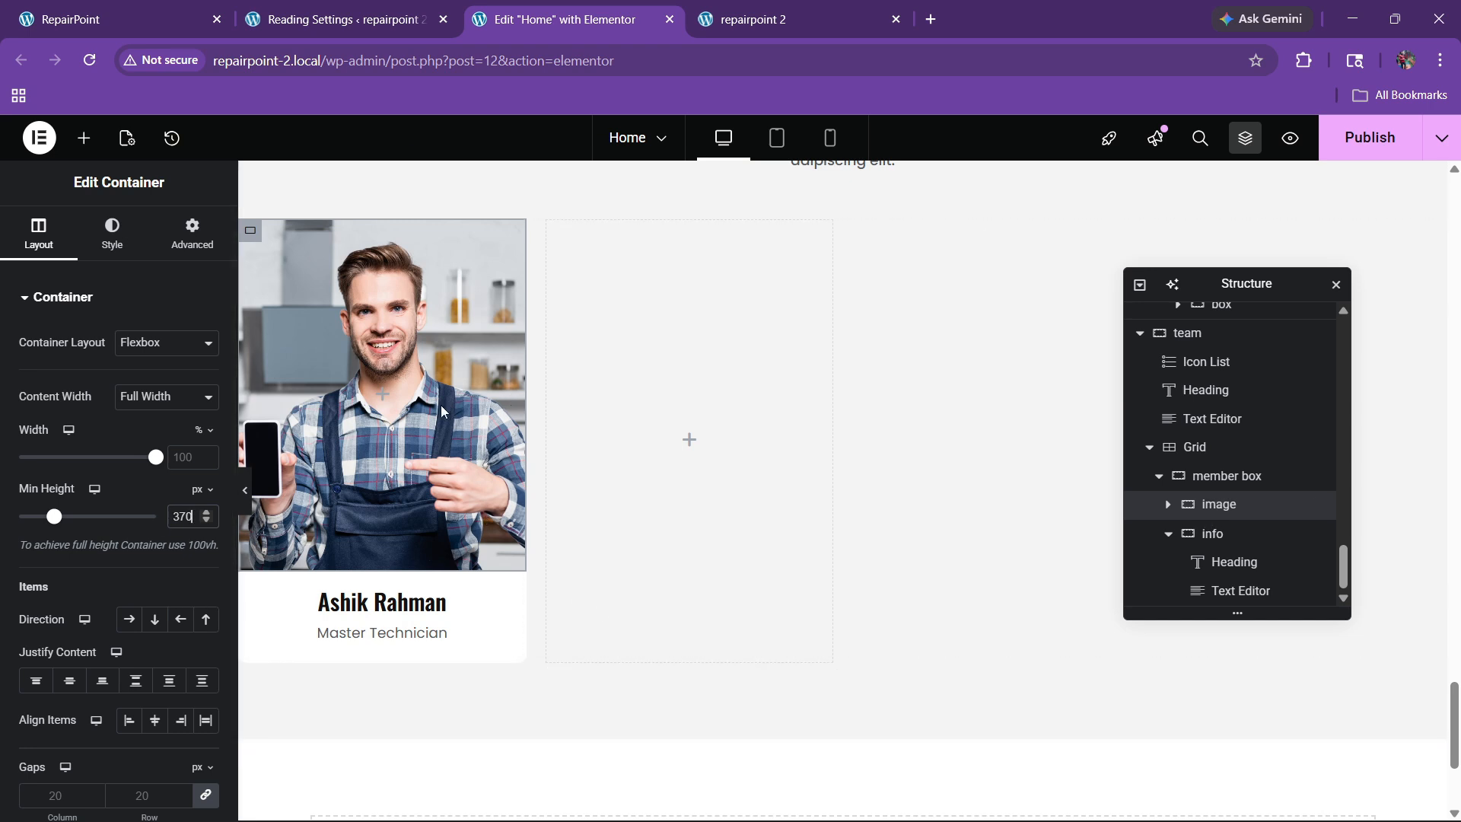
Step: Round the container's top-left and top-right corners to 10 px
{"action": "left_click", "coordinate": [116, 242]}
{"action": "scroll", "coordinate": [102, 456], "scroll_direction": "down", "scroll_amount": 5}
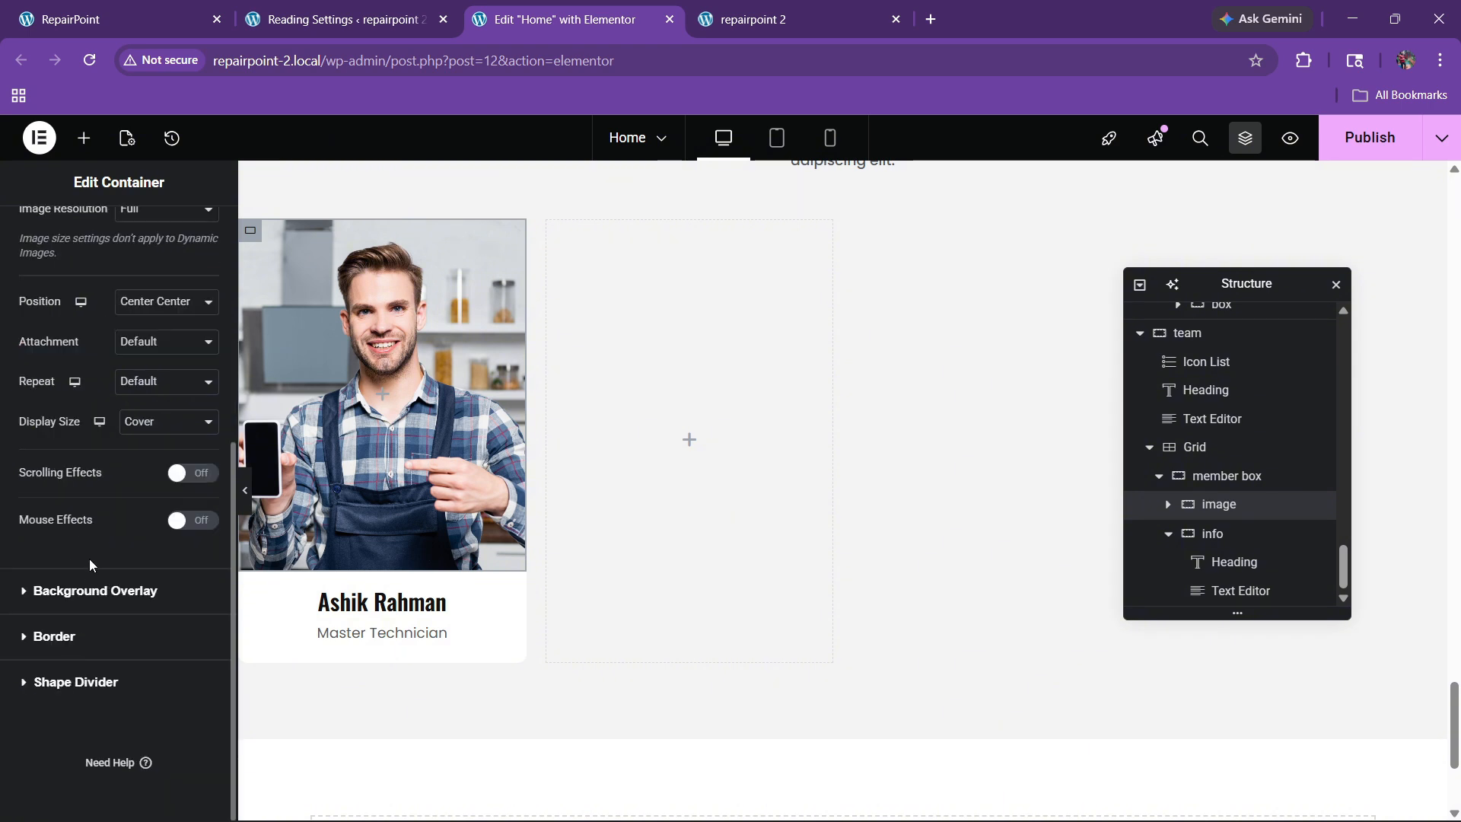
{"action": "left_click", "coordinate": [55, 637]}
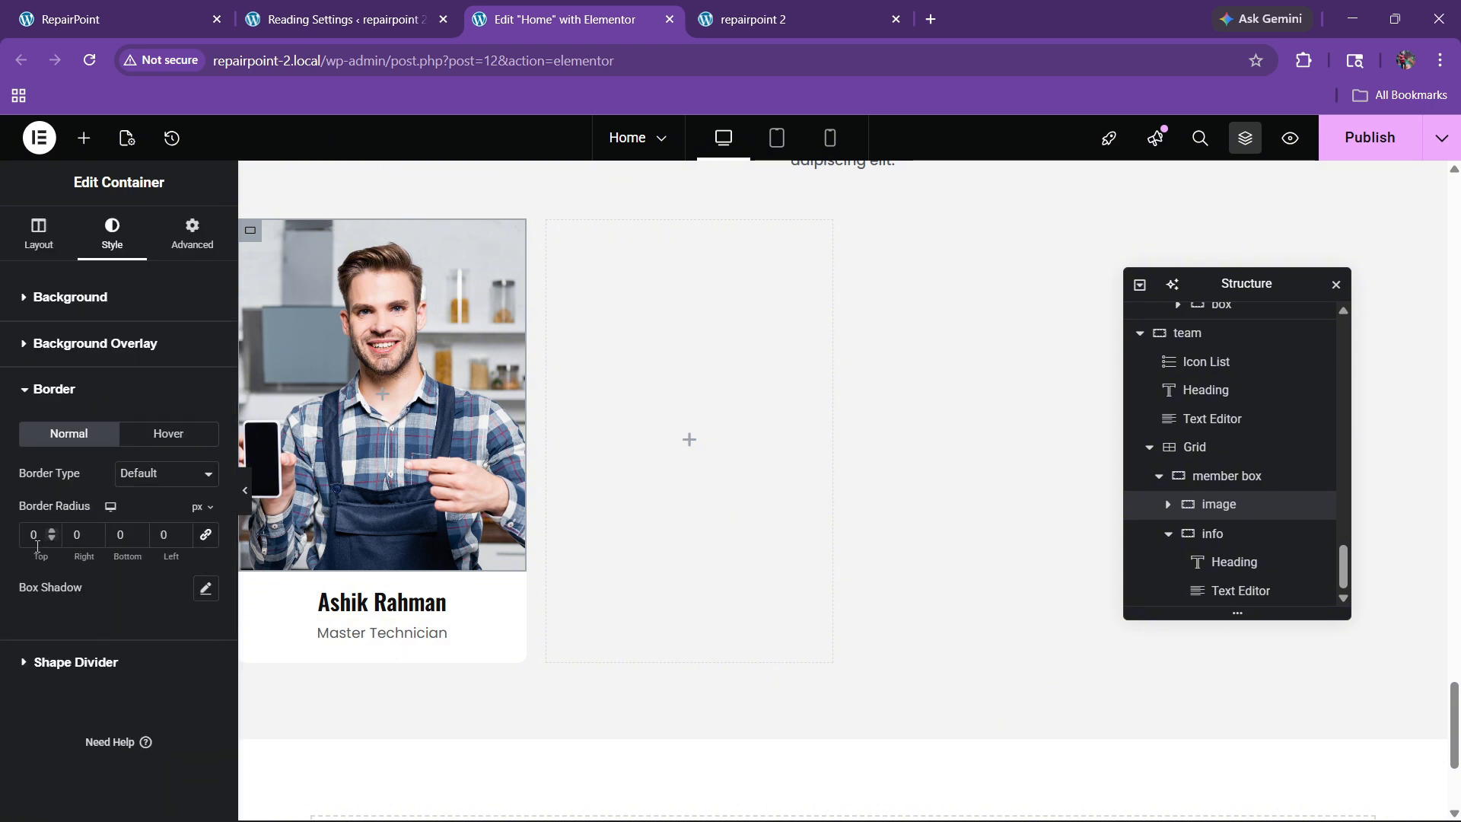
{"action": "type", "text": "1"}
{"action": "left_click", "coordinate": [77, 535]}
{"action": "type", "text": "1"}
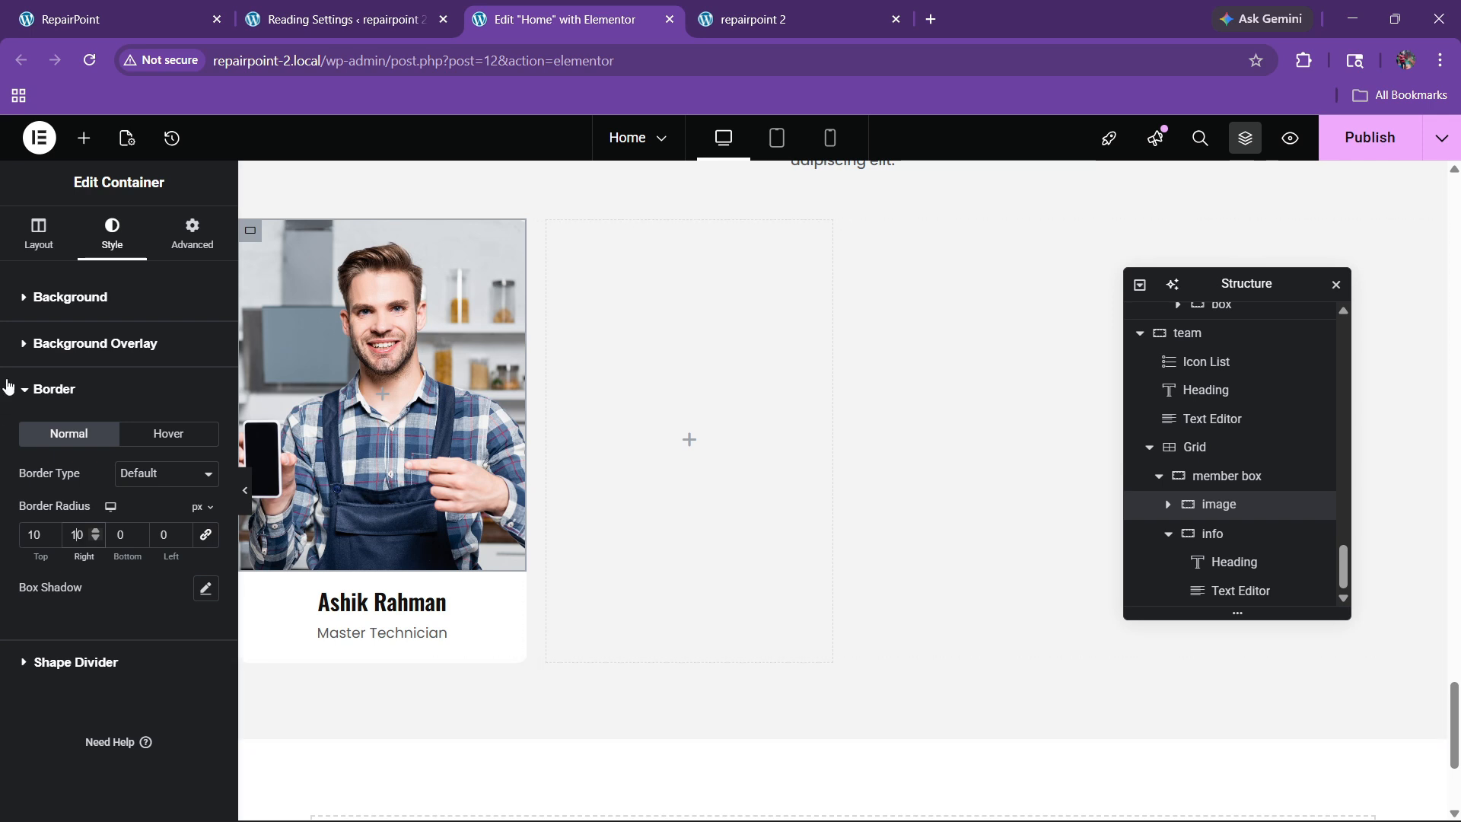
Step: Give the container 20 px padding on all sides
{"action": "left_click", "coordinate": [169, 251]}
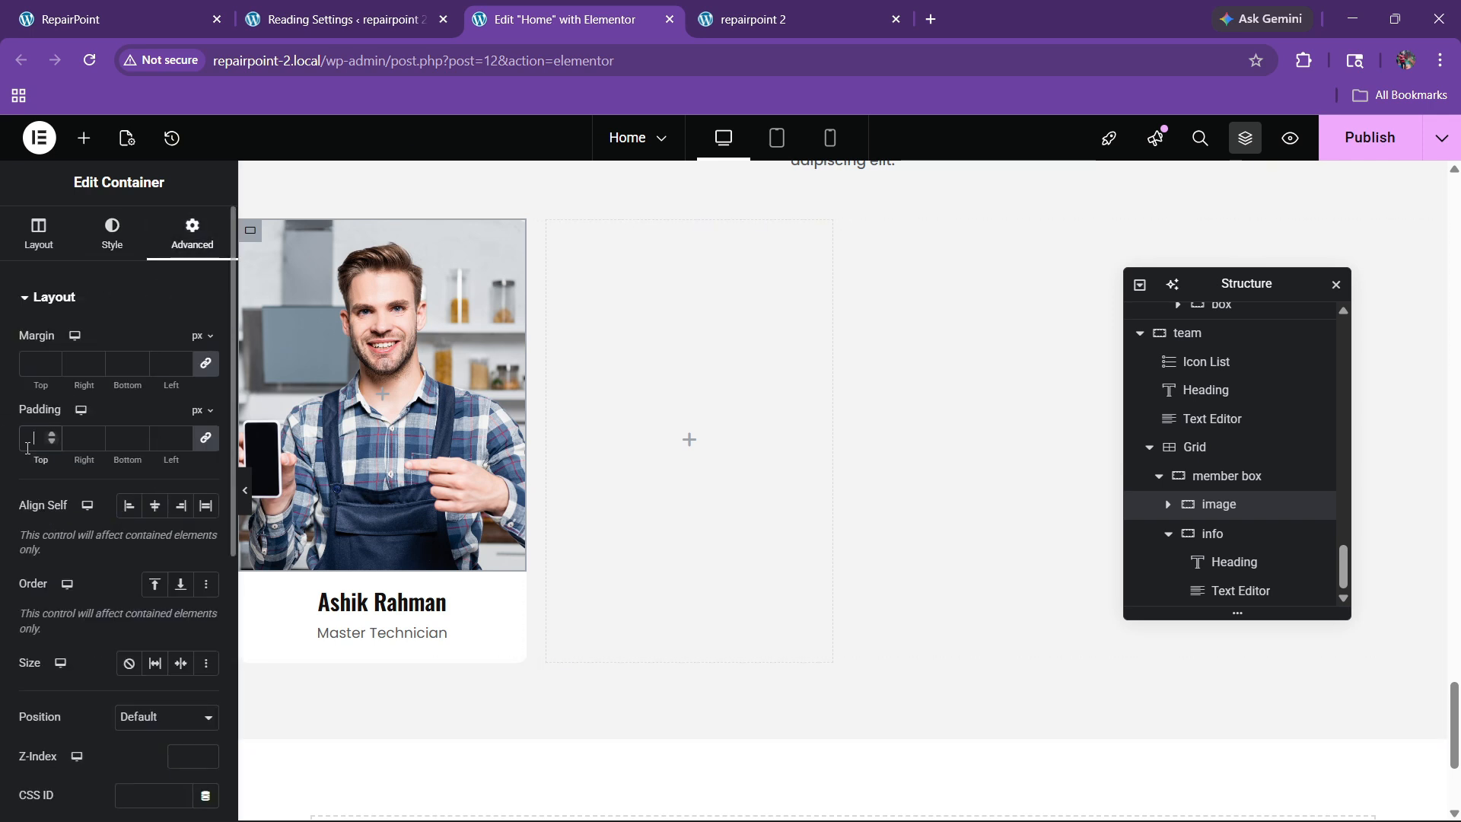
{"action": "type", "text": "20"}
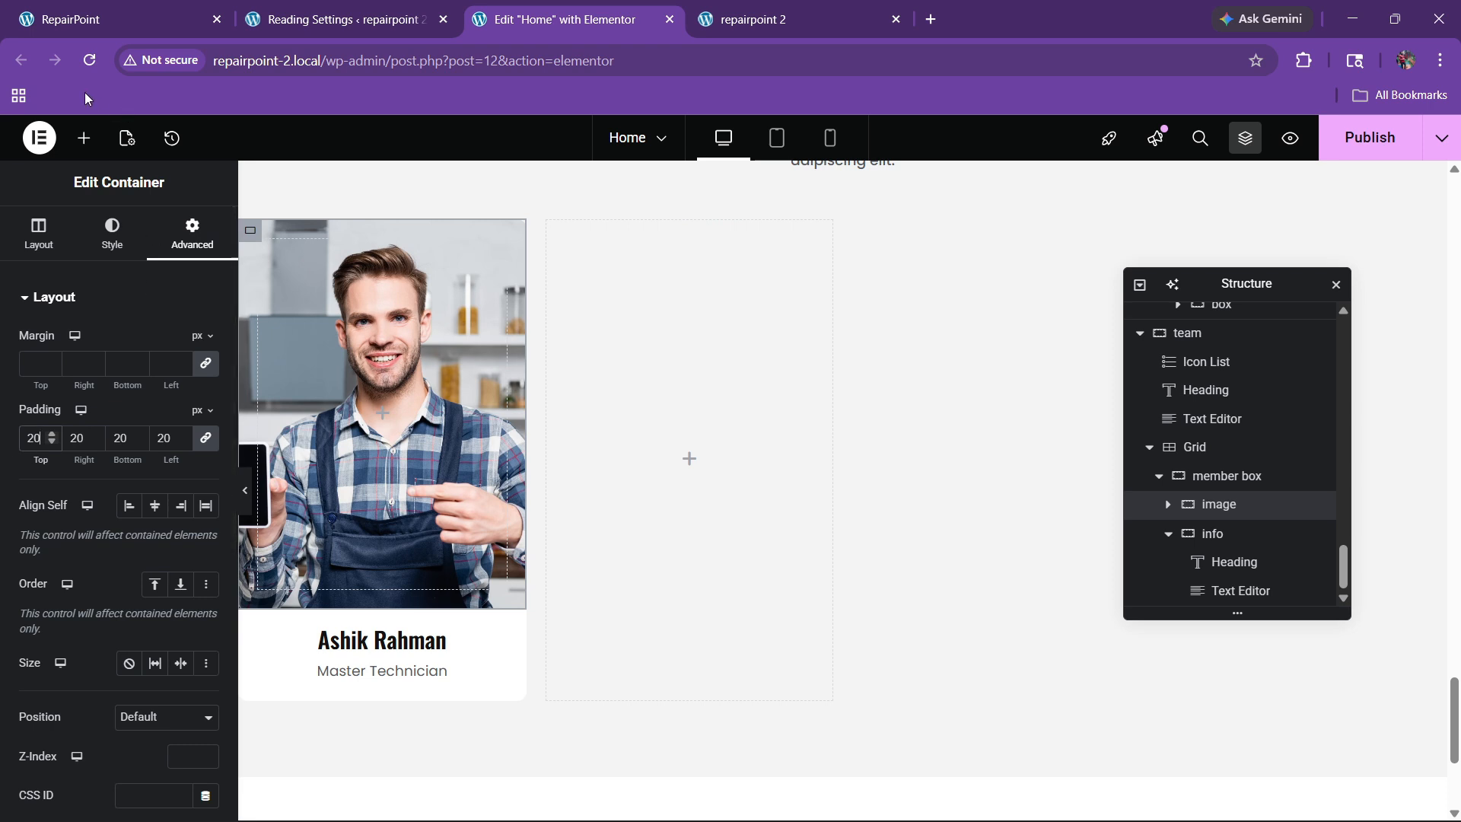
{"action": "left_click", "coordinate": [84, 138]}
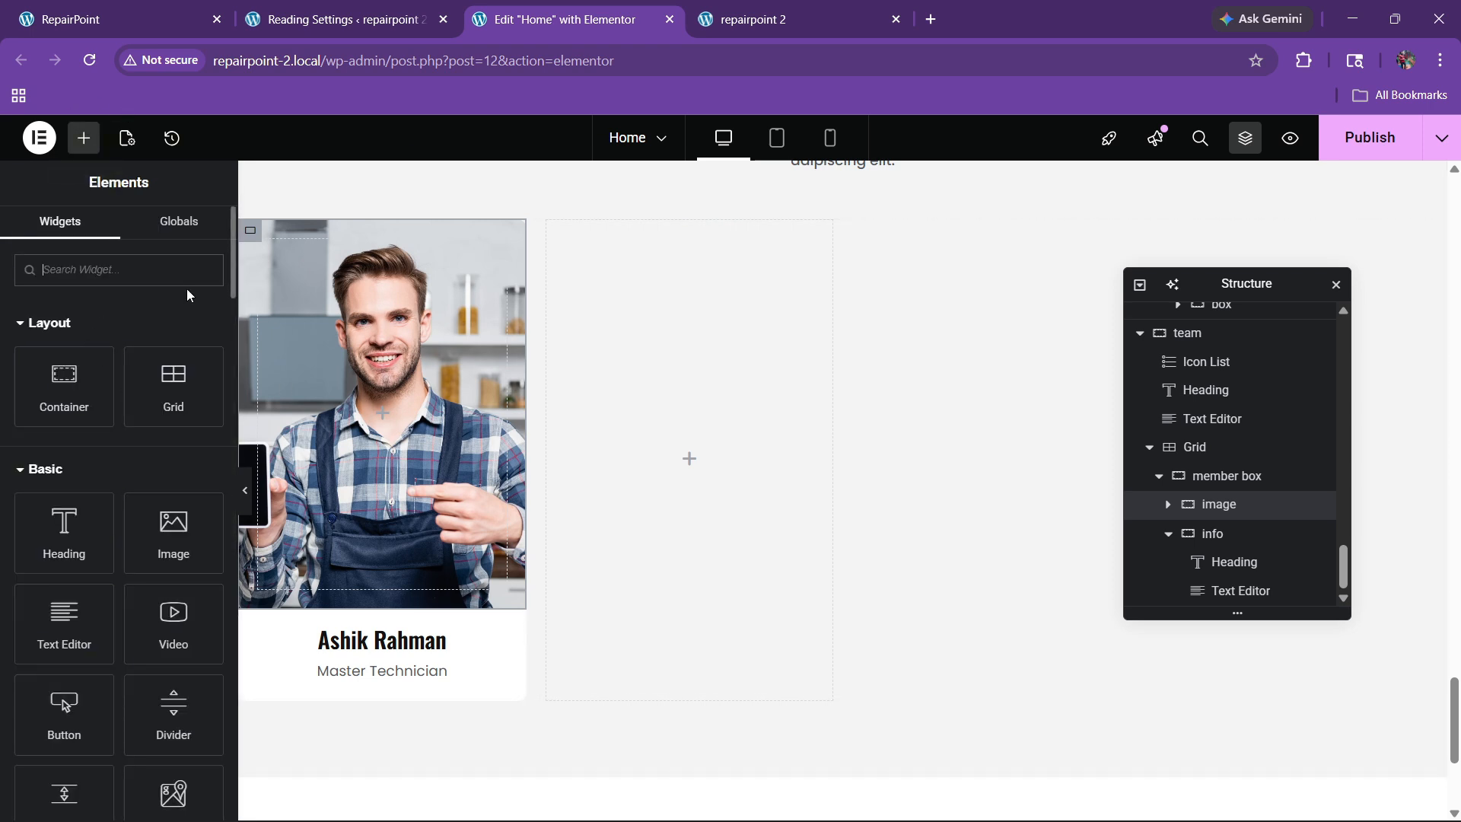
Step: Add a Social Icons widget to the photo container, stacked in one column
{"action": "type", "text": "social"}
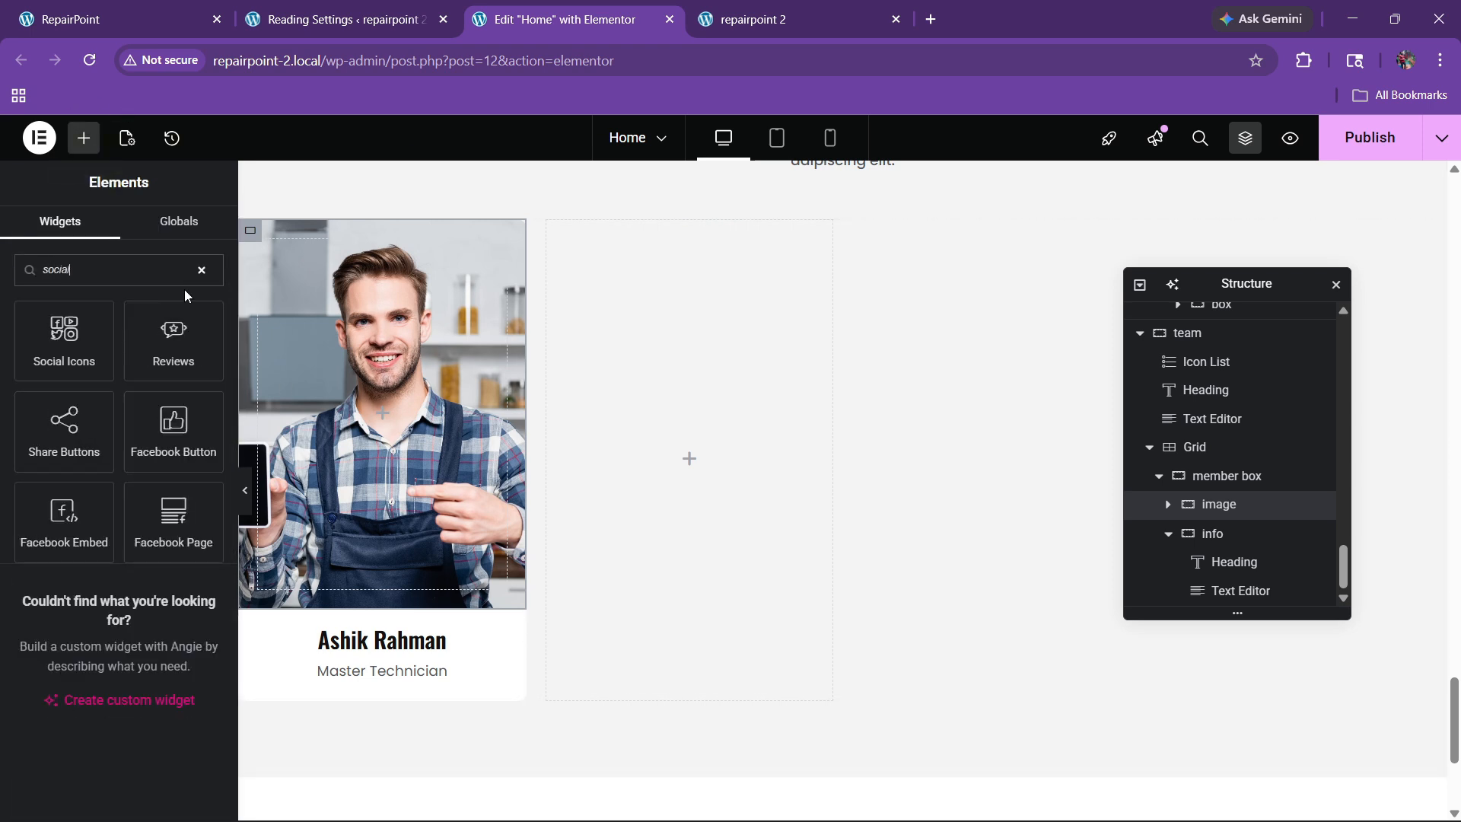
{"action": "left_click_drag", "start_coordinate": [64, 335], "coordinate": [368, 410]}
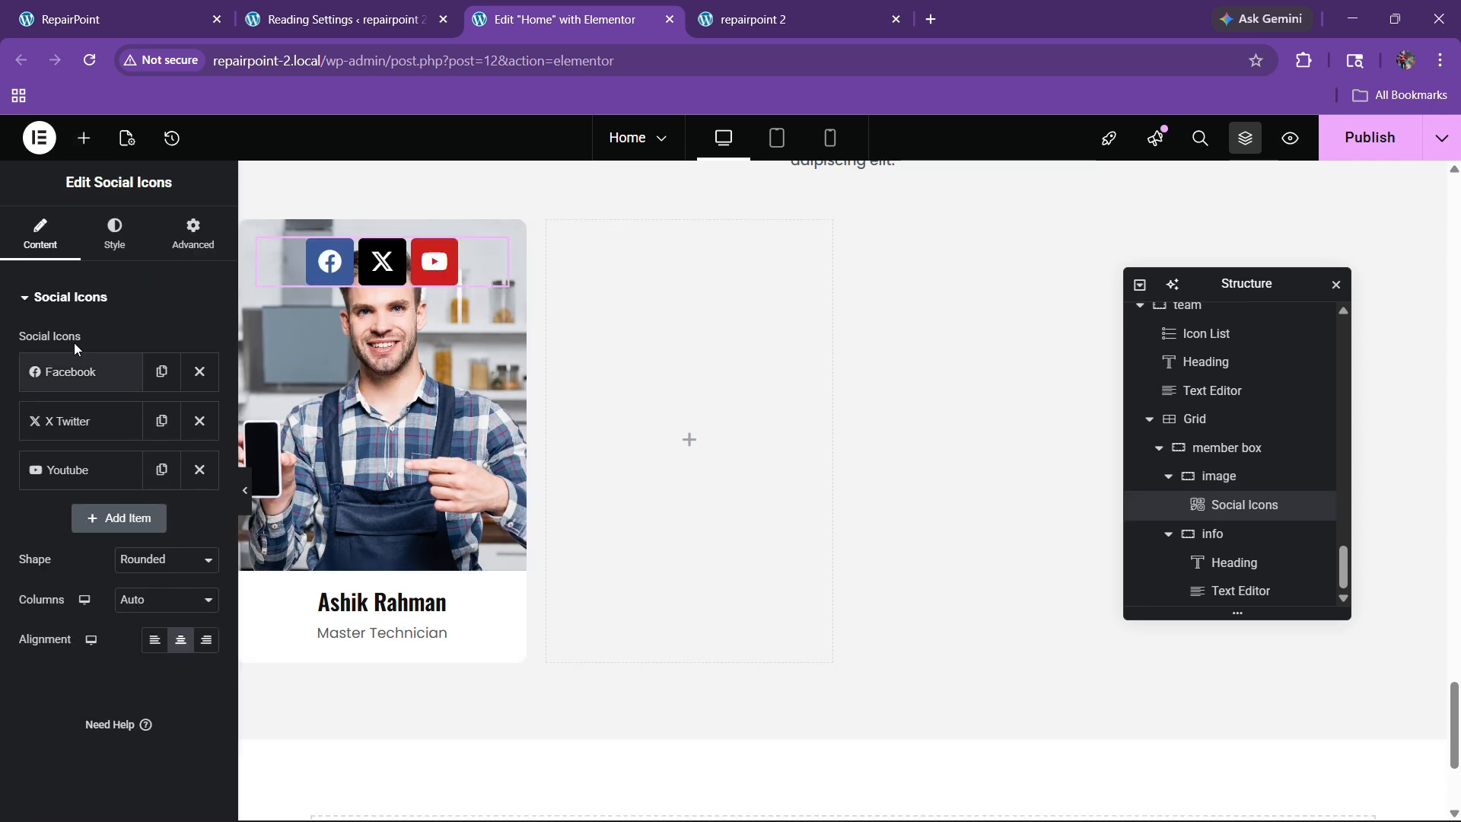
{"action": "left_click", "coordinate": [159, 601]}
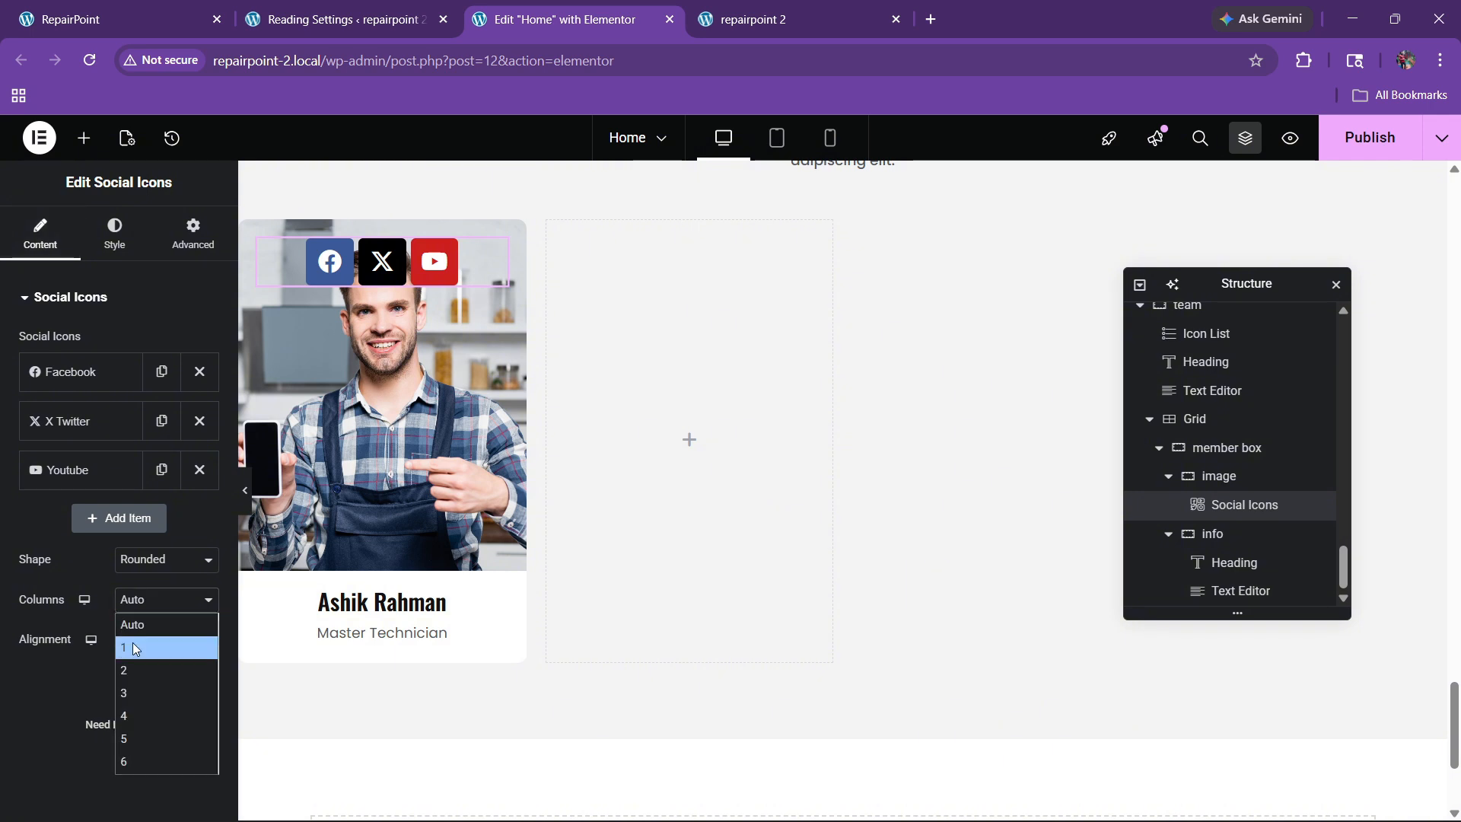
{"action": "left_click", "coordinate": [131, 643]}
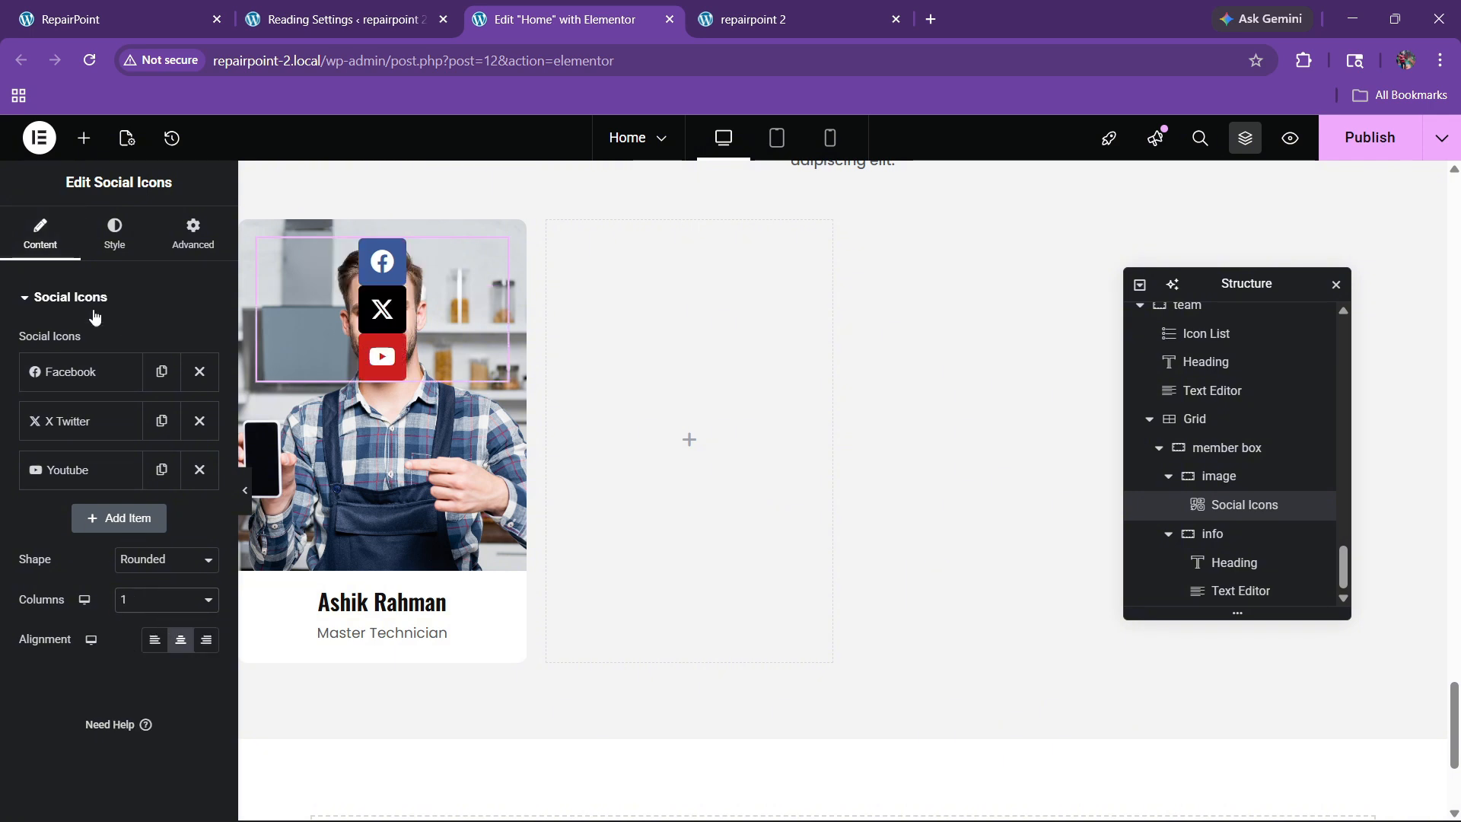
Step: Switch the icons to a custom colour and set a rows gap of 5
{"action": "left_click", "coordinate": [114, 234]}
{"action": "left_click", "coordinate": [165, 342]}
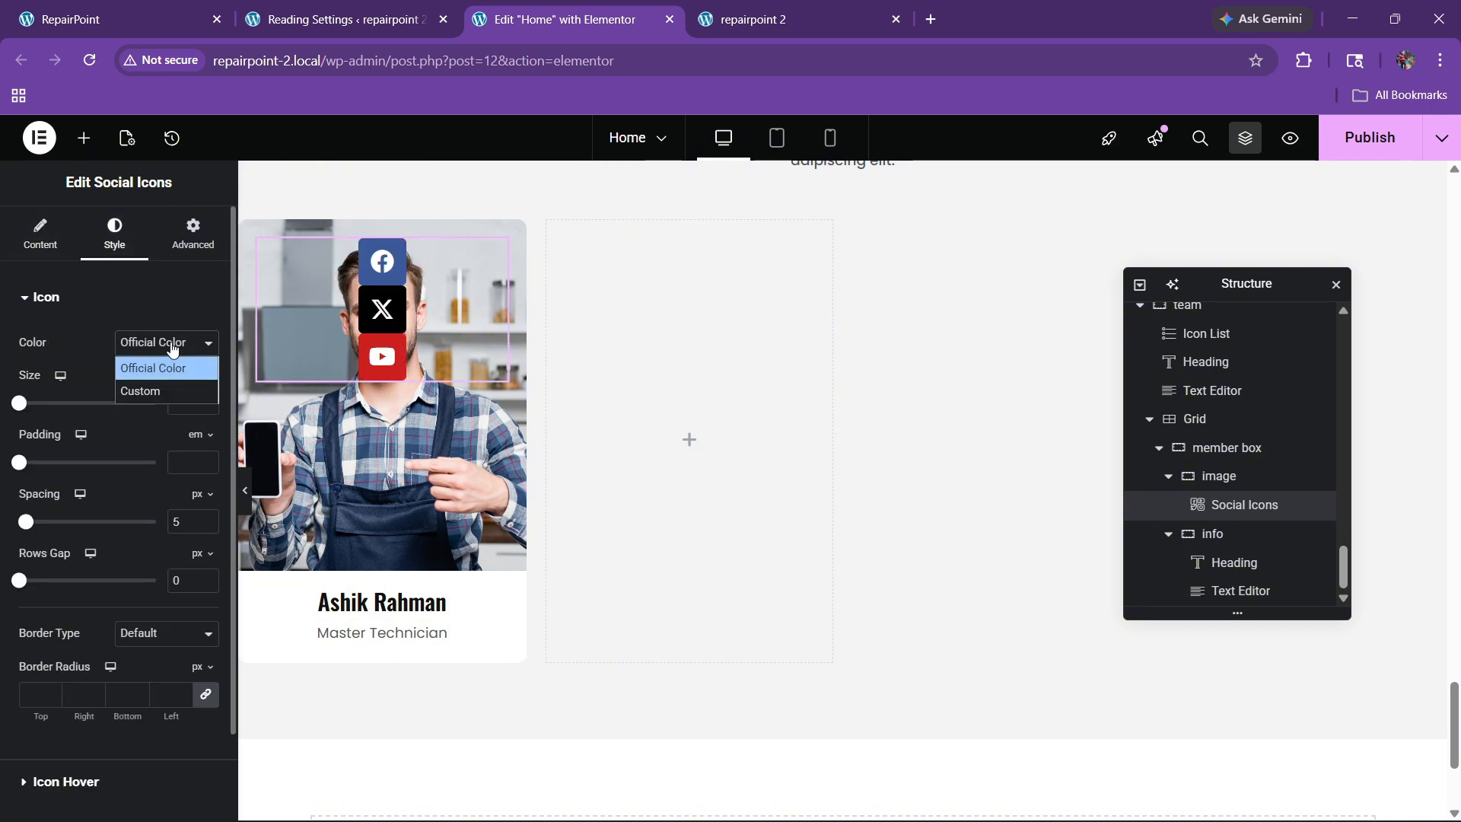
{"action": "left_click", "coordinate": [152, 388]}
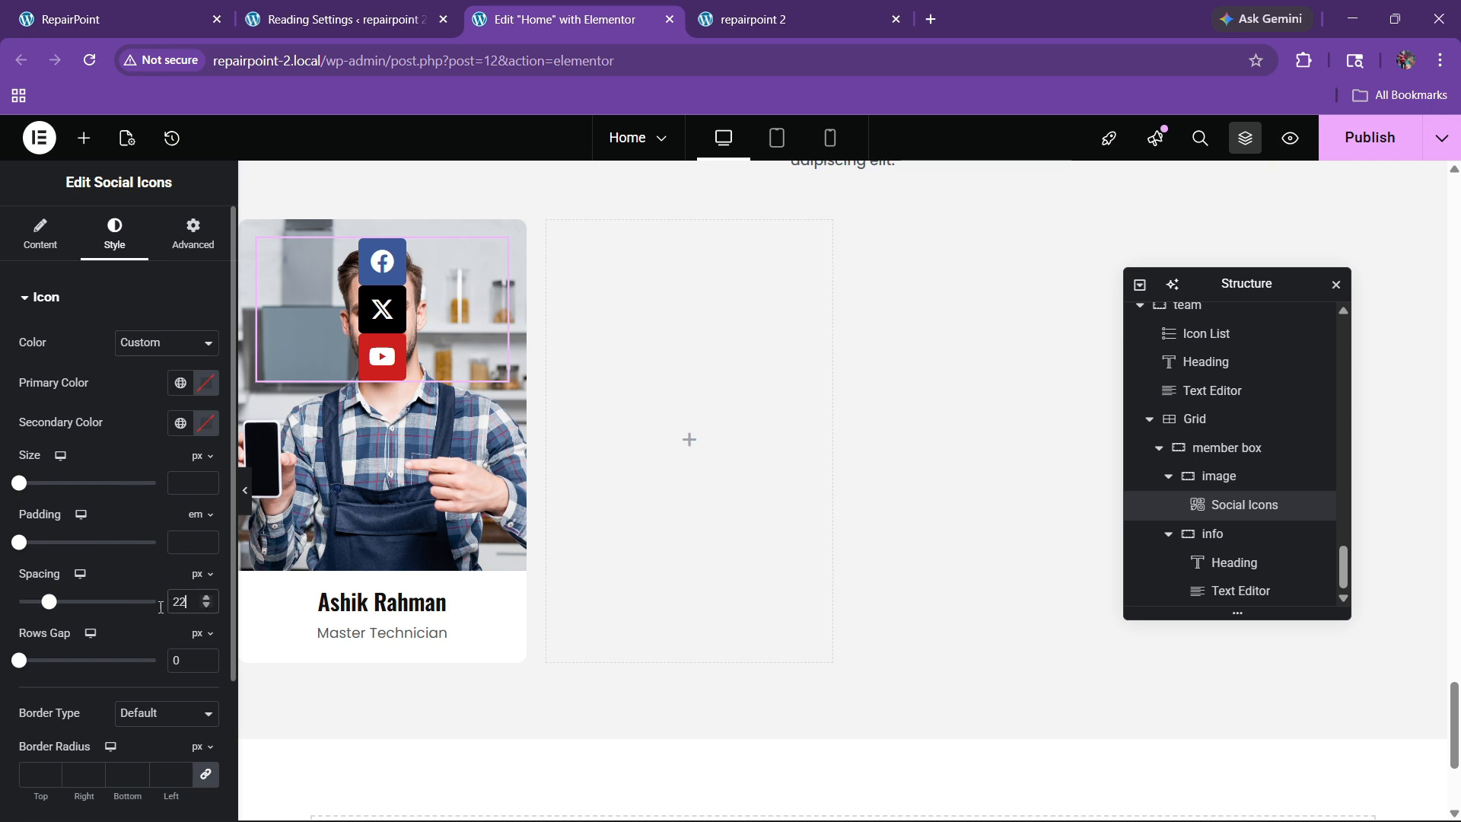
{"action": "key", "text": "BackSpace"}
{"action": "key", "text": "BackSpace"}
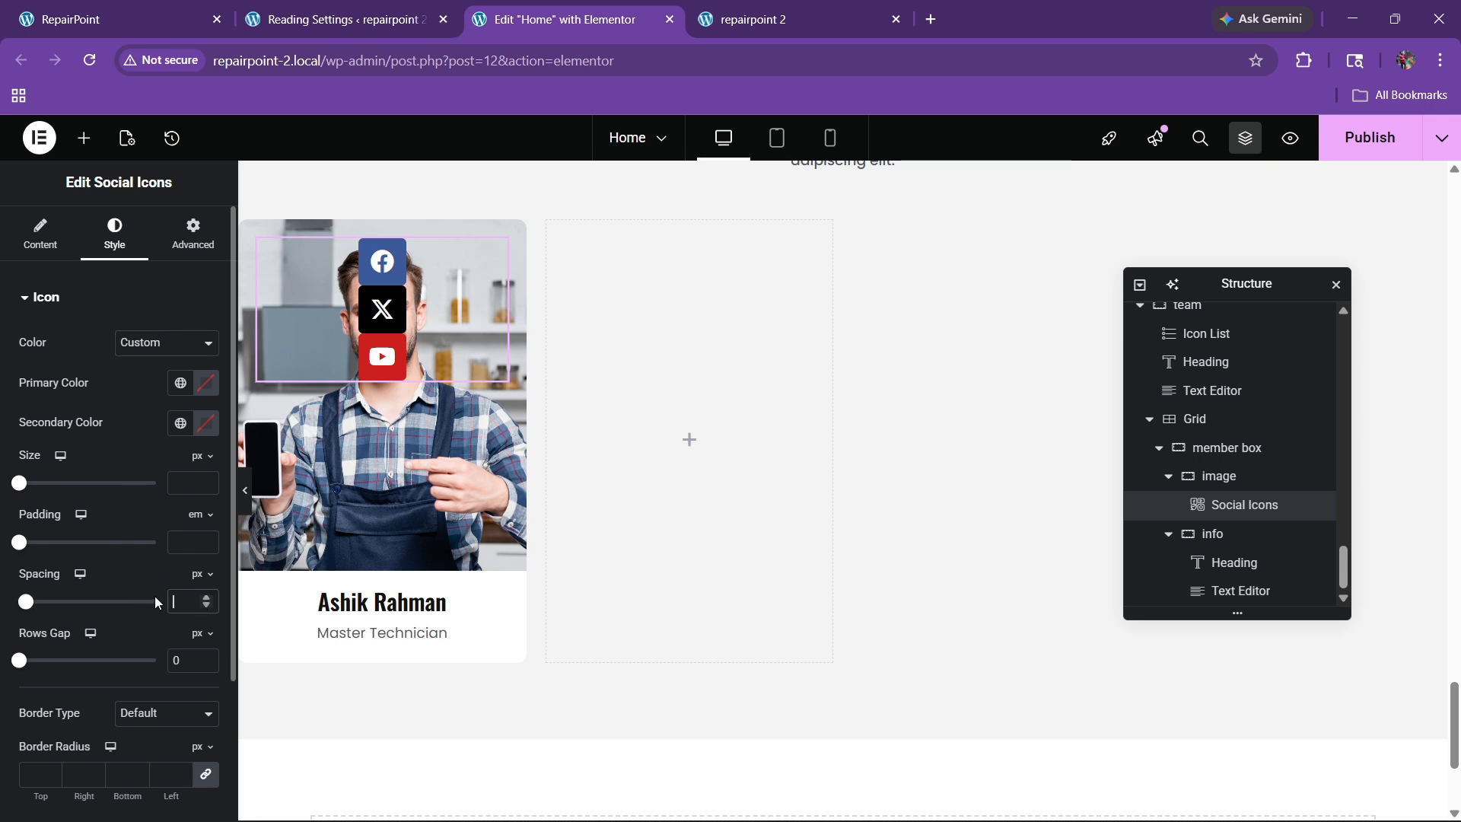
{"action": "left_click", "coordinate": [206, 656]}
{"action": "left_click", "coordinate": [206, 656]}
{"action": "left_click", "coordinate": [206, 657]}
{"action": "left_click", "coordinate": [206, 657]}
{"action": "left_click", "coordinate": [206, 656]}
{"action": "left_click", "coordinate": [206, 657]}
{"action": "left_click", "coordinate": [206, 657]}
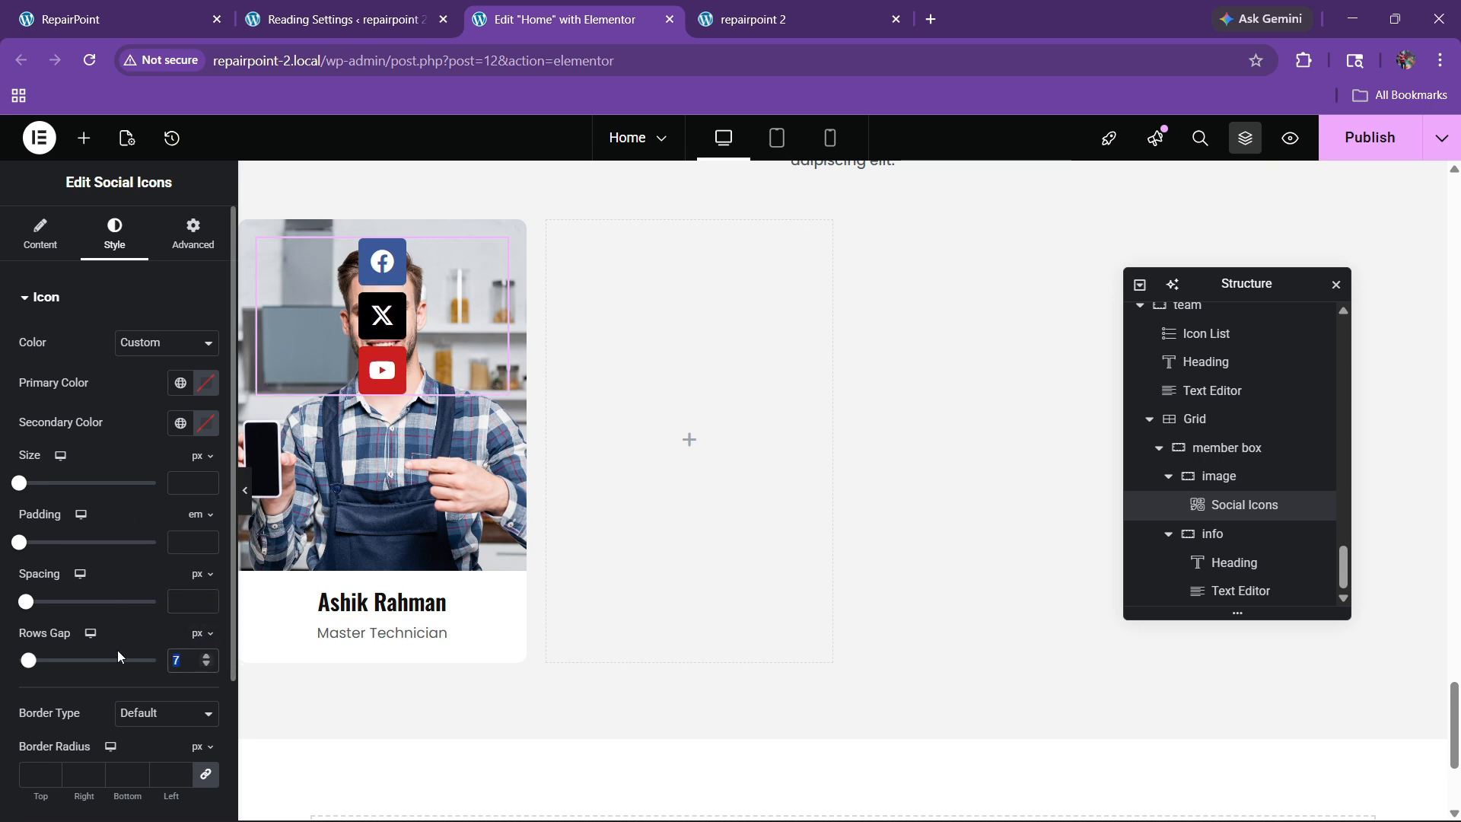
Step: Make the social icons circular
{"action": "left_click", "coordinate": [41, 232]}
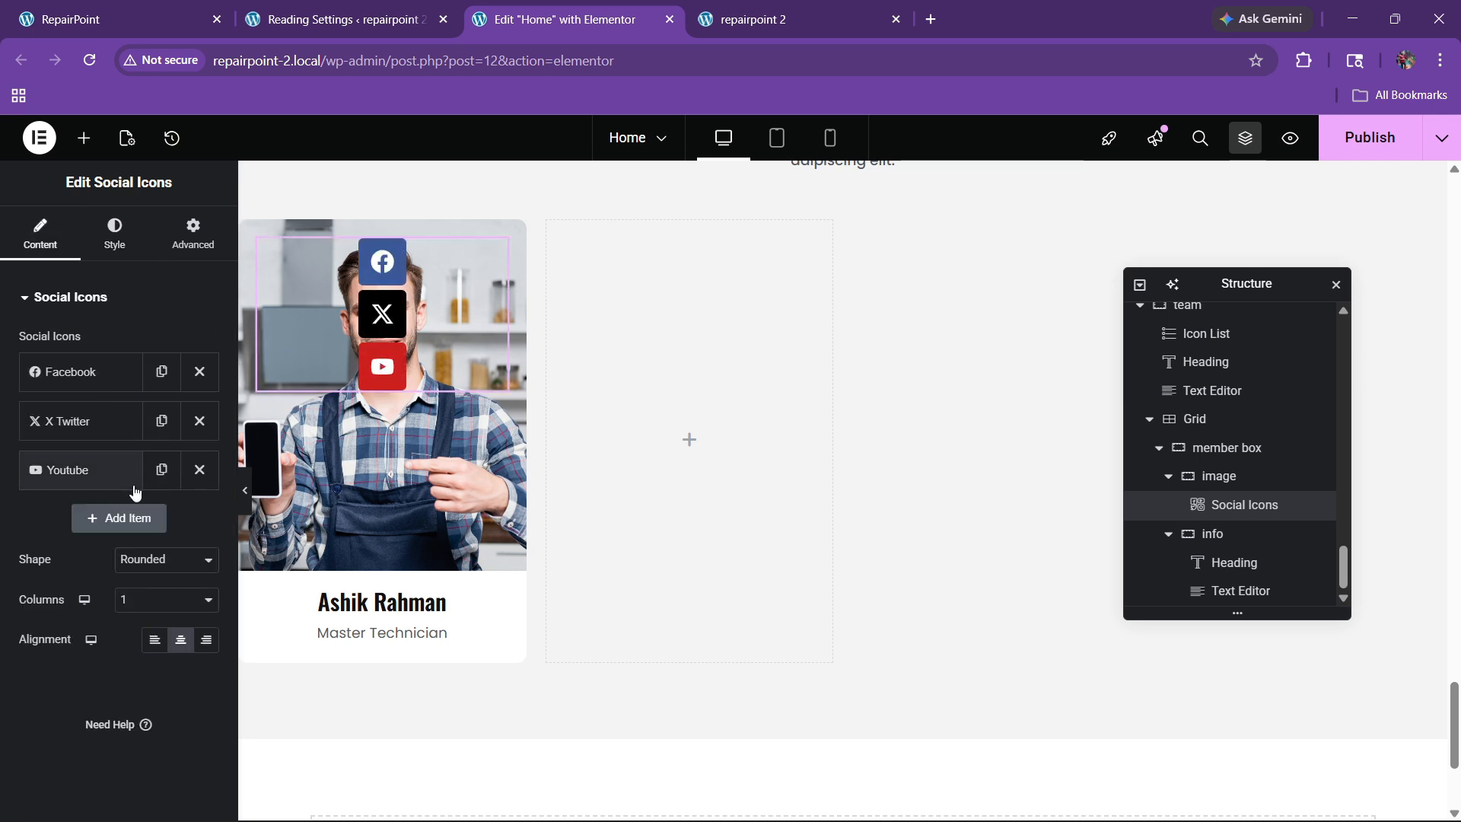
{"action": "left_click", "coordinate": [109, 234]}
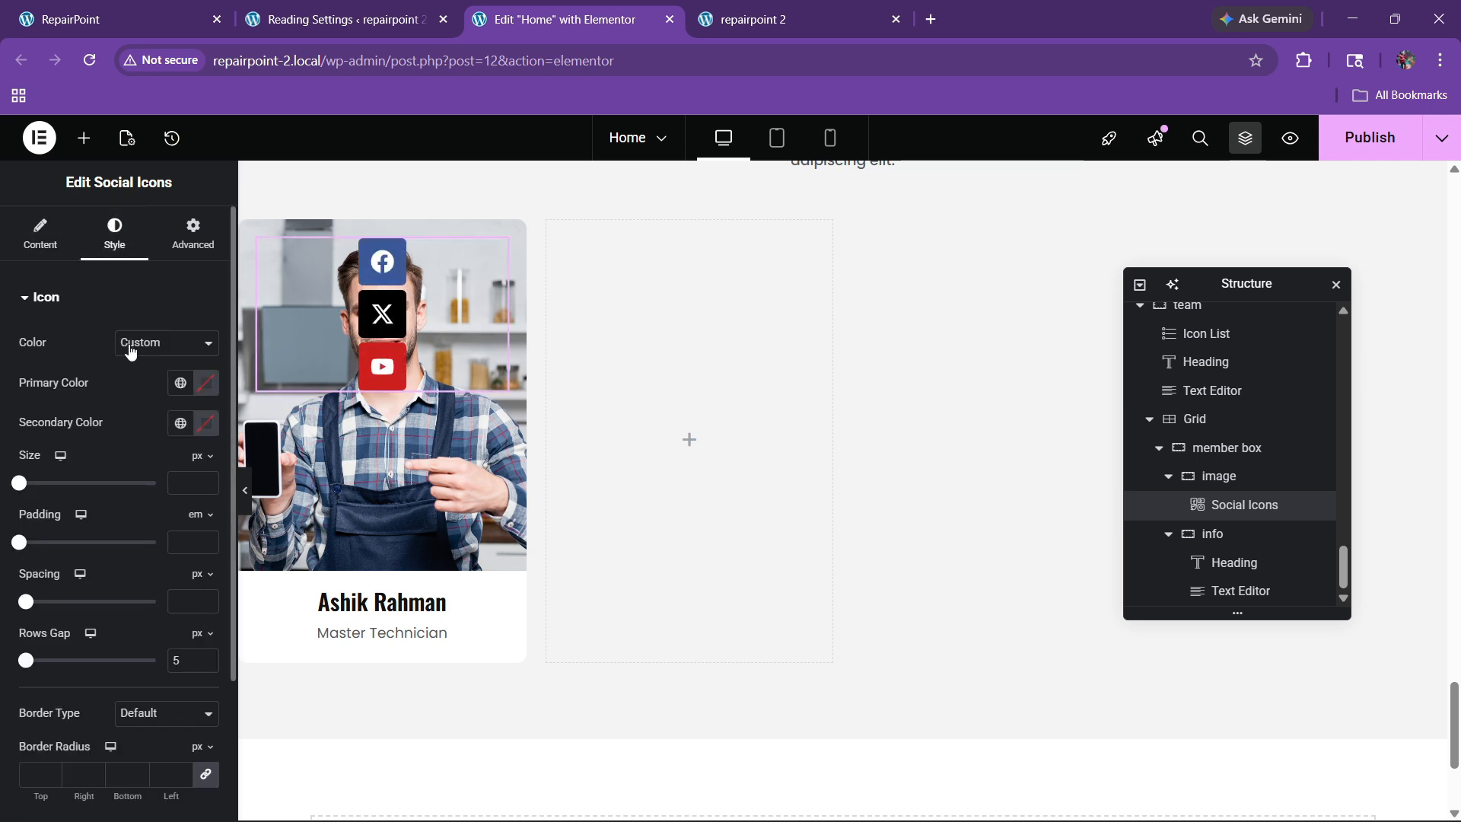
{"action": "left_click", "coordinate": [64, 245]}
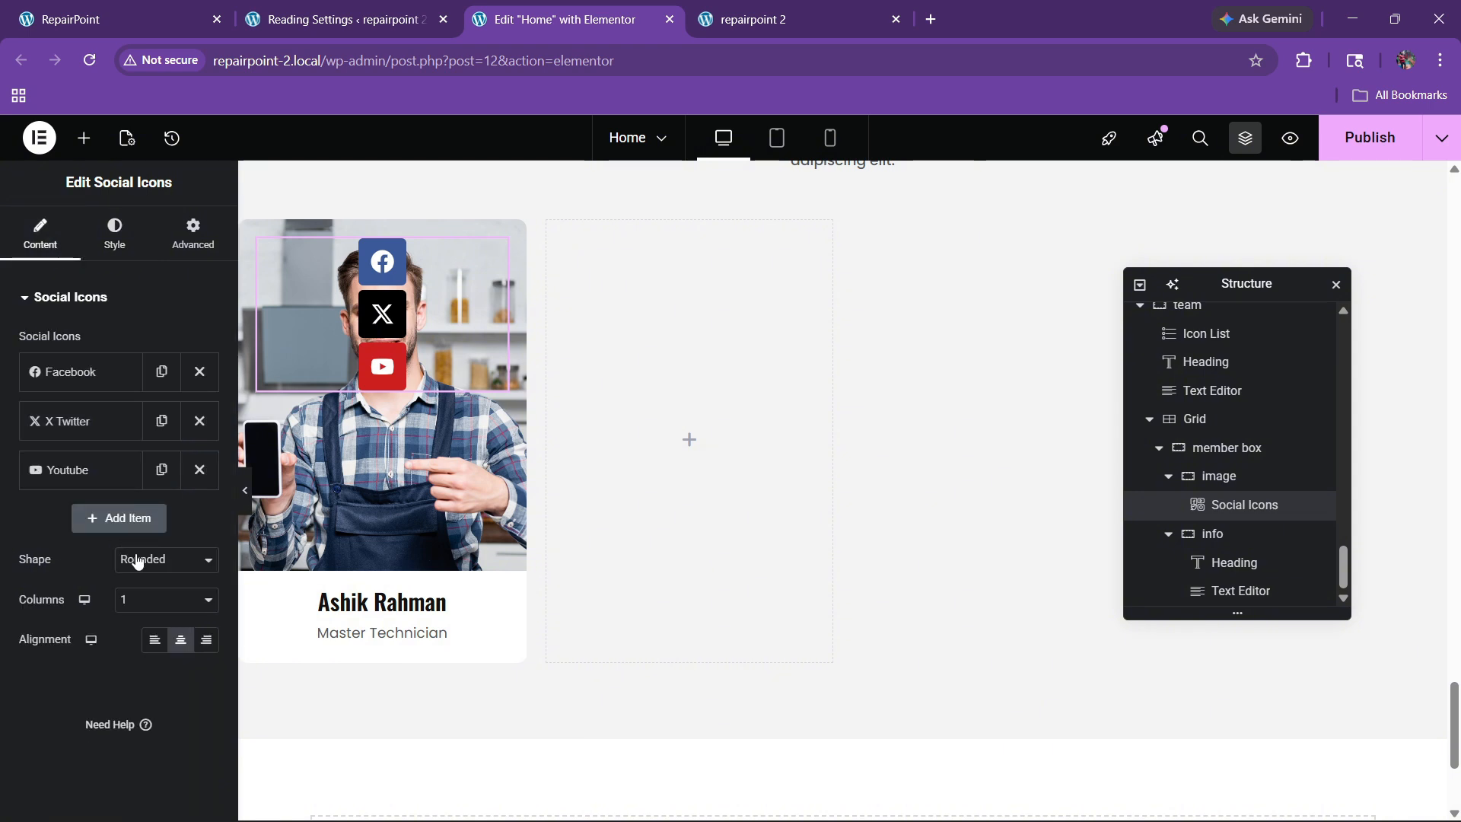
{"action": "left_click", "coordinate": [148, 563]}
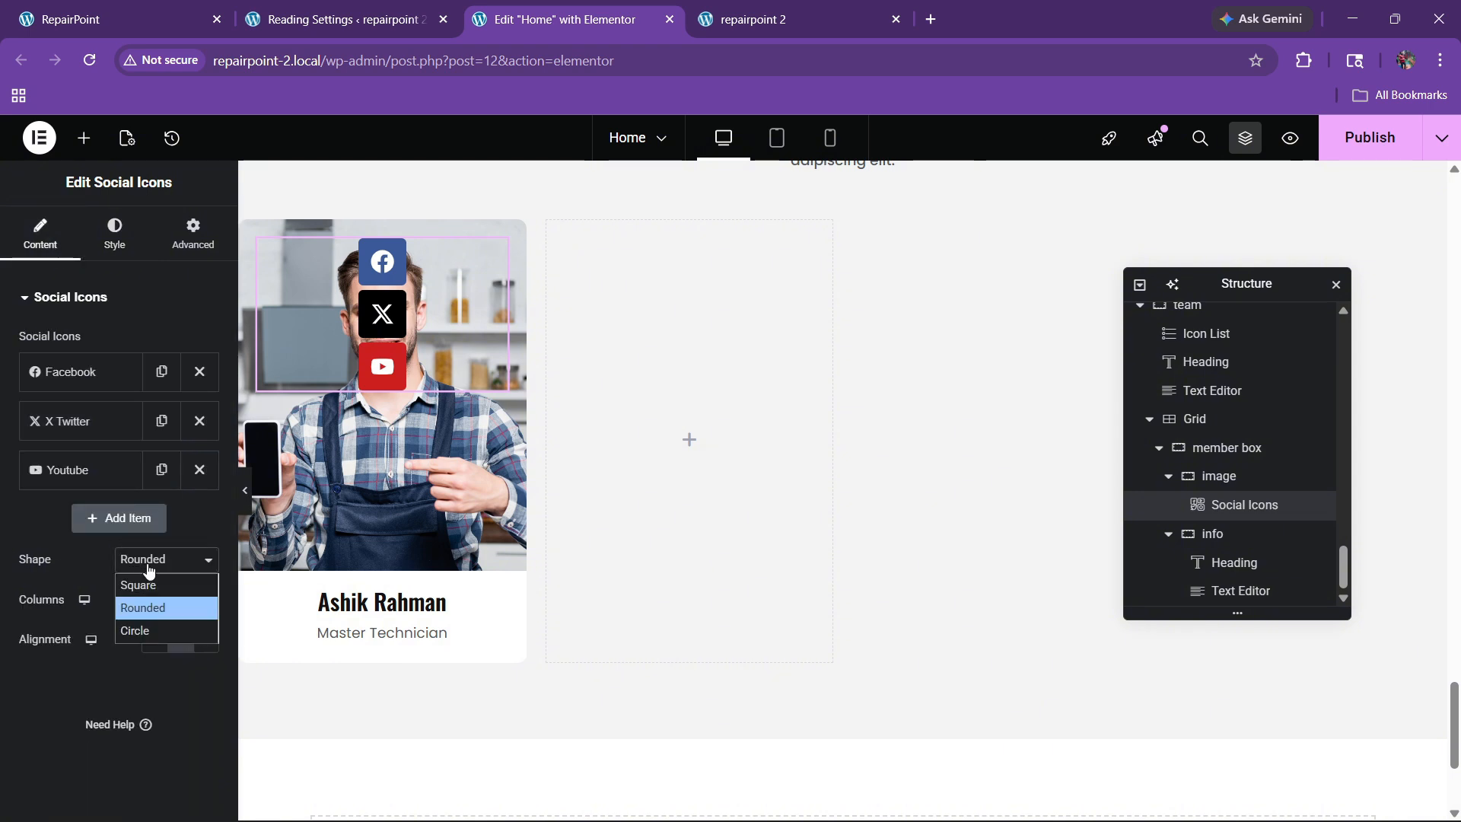
{"action": "left_click", "coordinate": [144, 626]}
Step: Colour the icons with the global red and size them at 18 px
{"action": "left_click", "coordinate": [126, 233]}
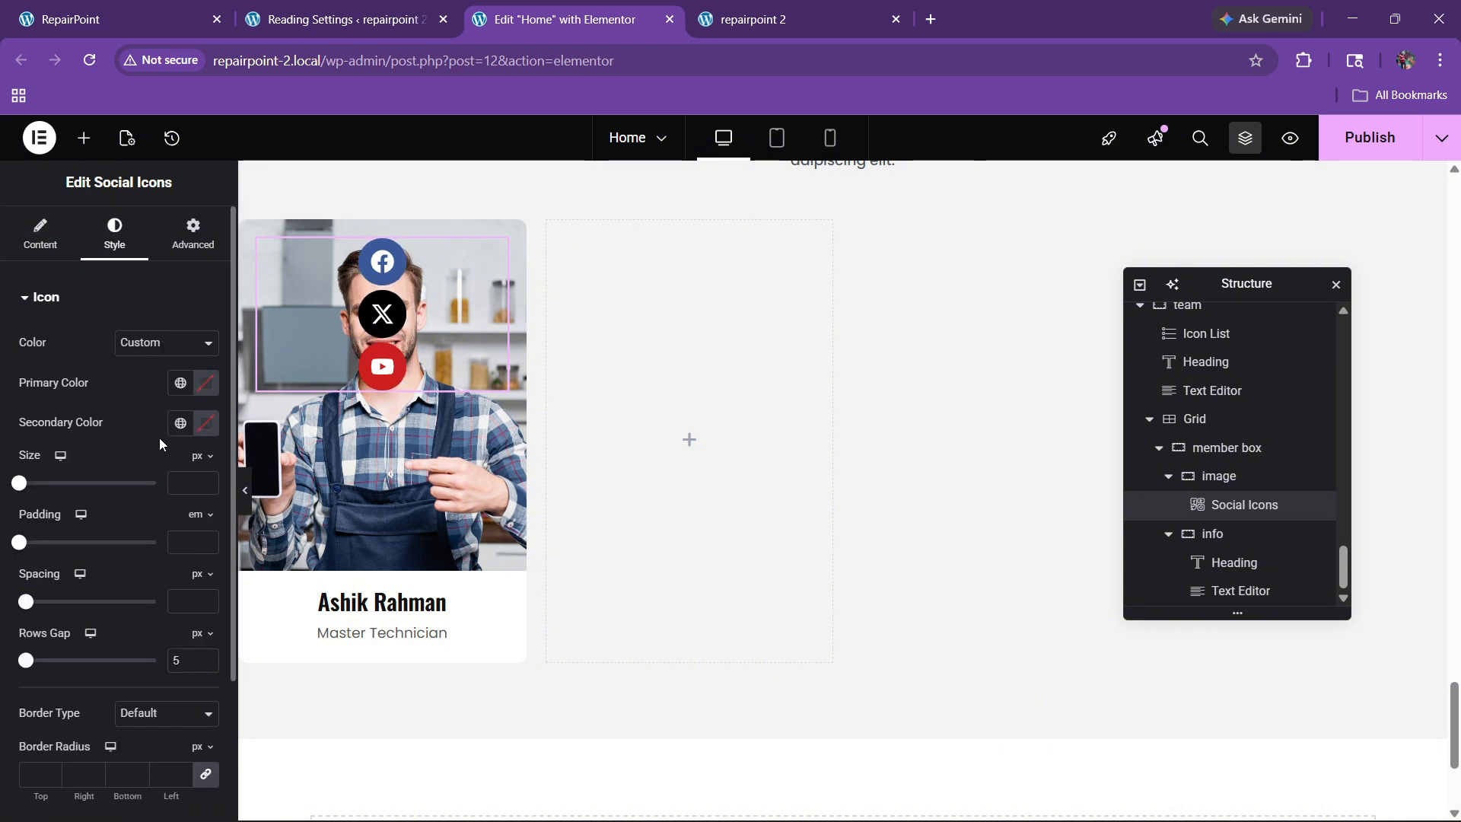
{"action": "left_click", "coordinate": [179, 383]}
{"action": "left_click", "coordinate": [91, 618]}
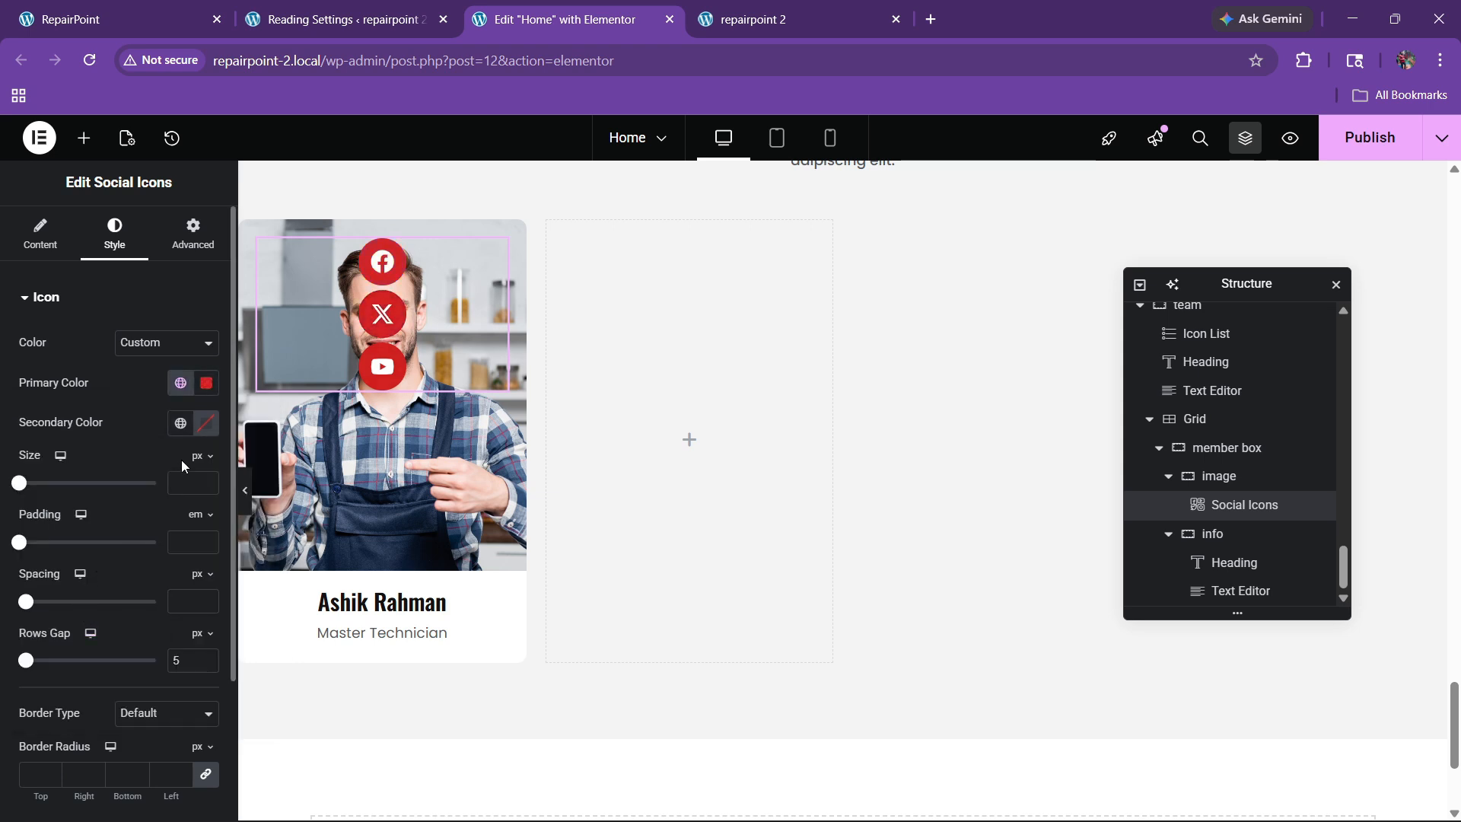
{"action": "left_click", "coordinate": [202, 479]}
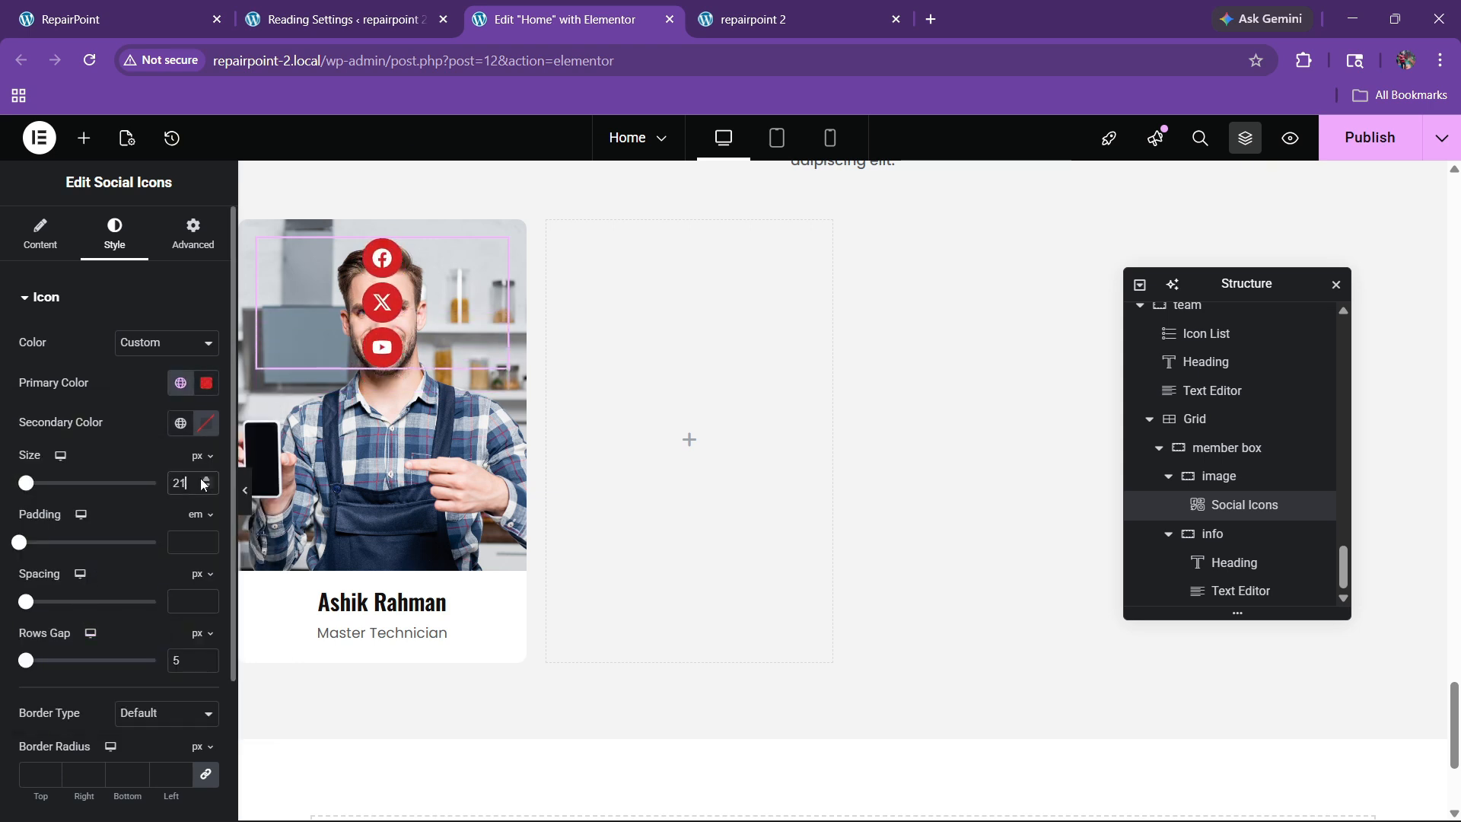
{"action": "left_click", "coordinate": [202, 487]}
{"action": "left_click", "coordinate": [201, 489]}
{"action": "left_click", "coordinate": [201, 488]}
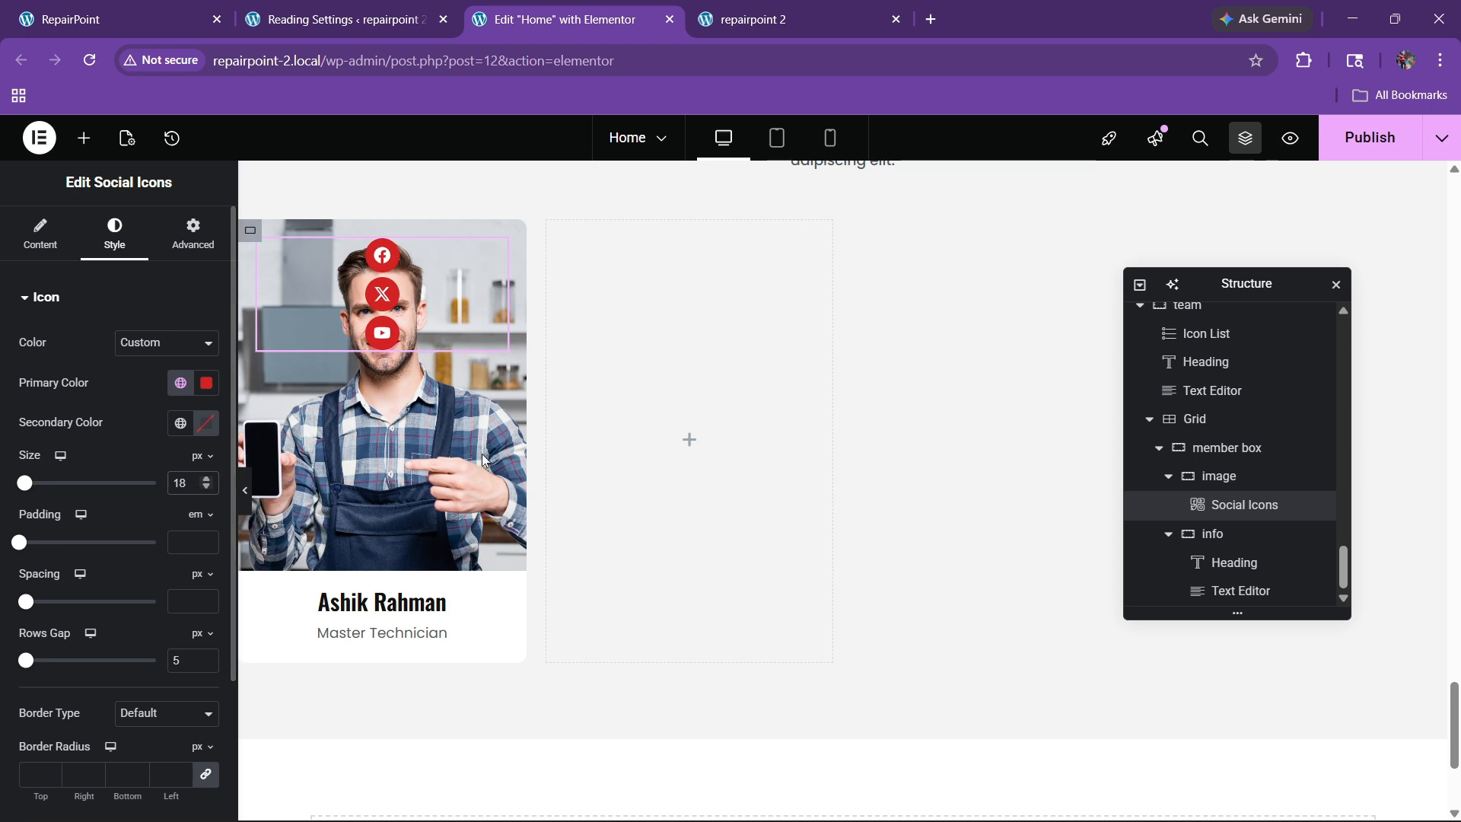
{"action": "left_click", "coordinate": [1218, 476]}
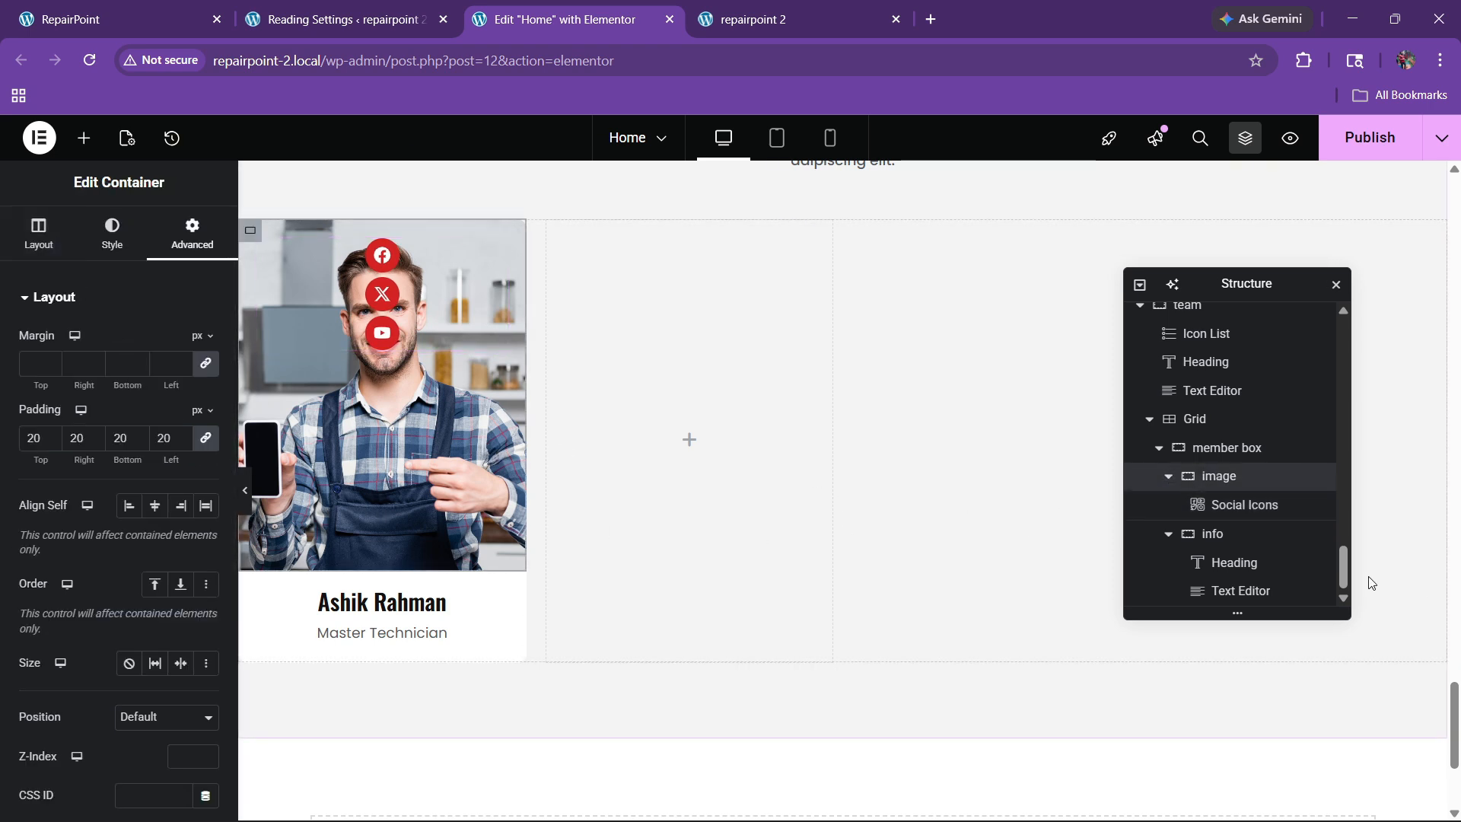
Step: Set Align Self to End so the icons sit at the photo's right edge
{"action": "left_click", "coordinate": [1224, 505]}
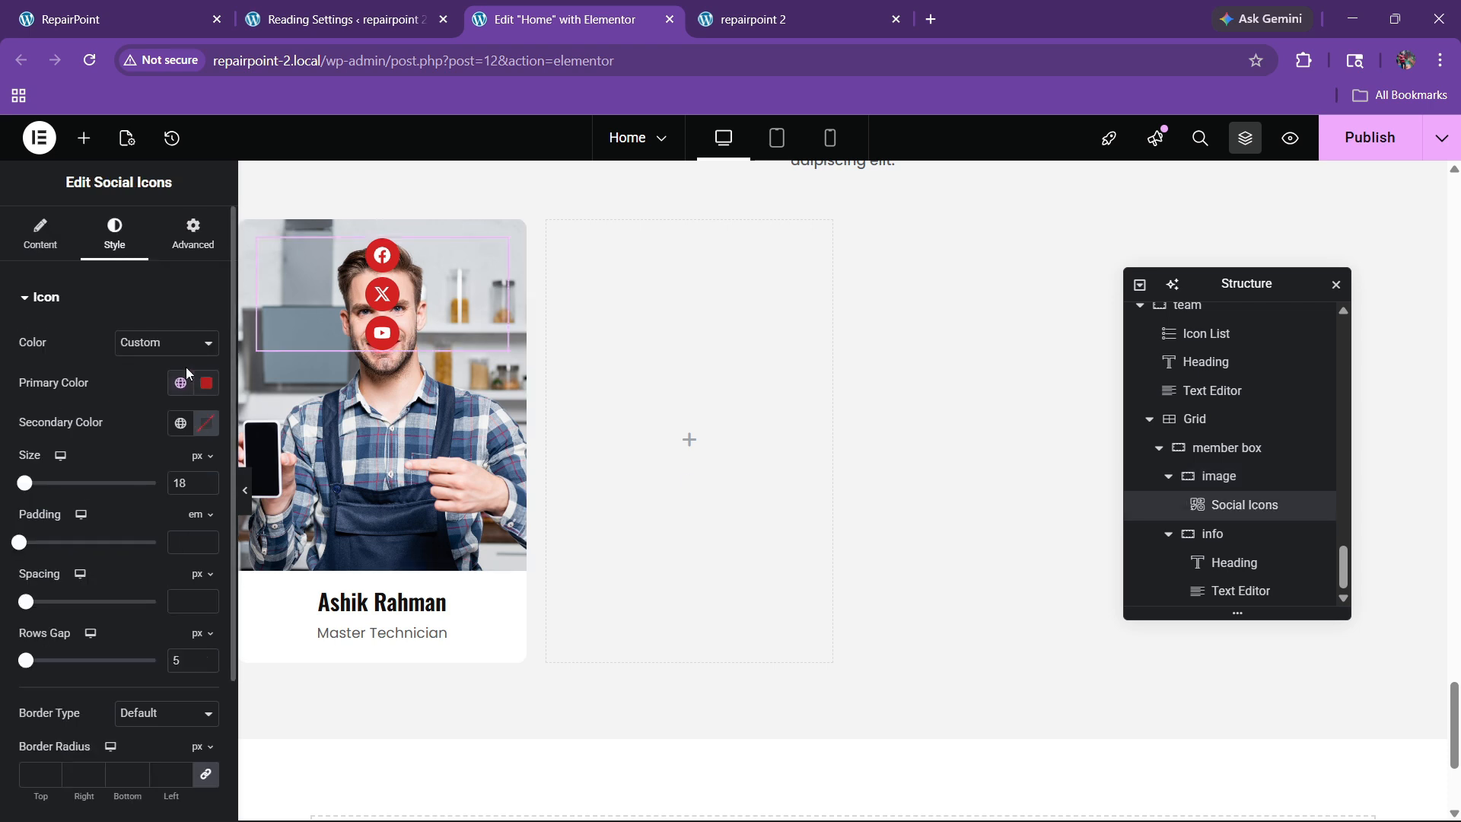
{"action": "left_click", "coordinate": [163, 253]}
{"action": "left_click", "coordinate": [180, 544]}
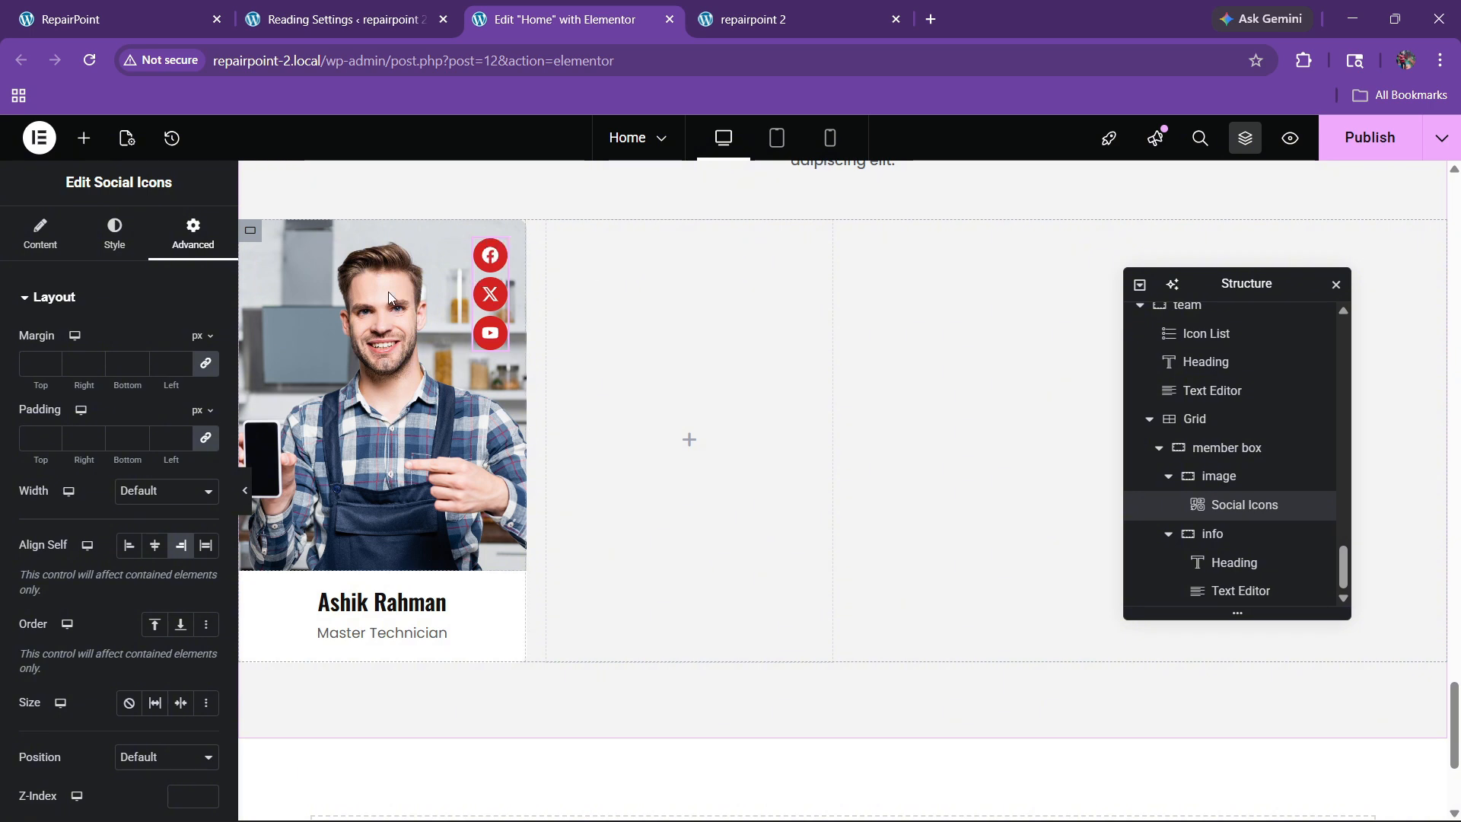
Step: Set the icon hover colours to black primary and white secondary
{"action": "left_click", "coordinate": [114, 241]}
{"action": "scroll", "coordinate": [125, 490], "scroll_direction": "down", "scroll_amount": 2}
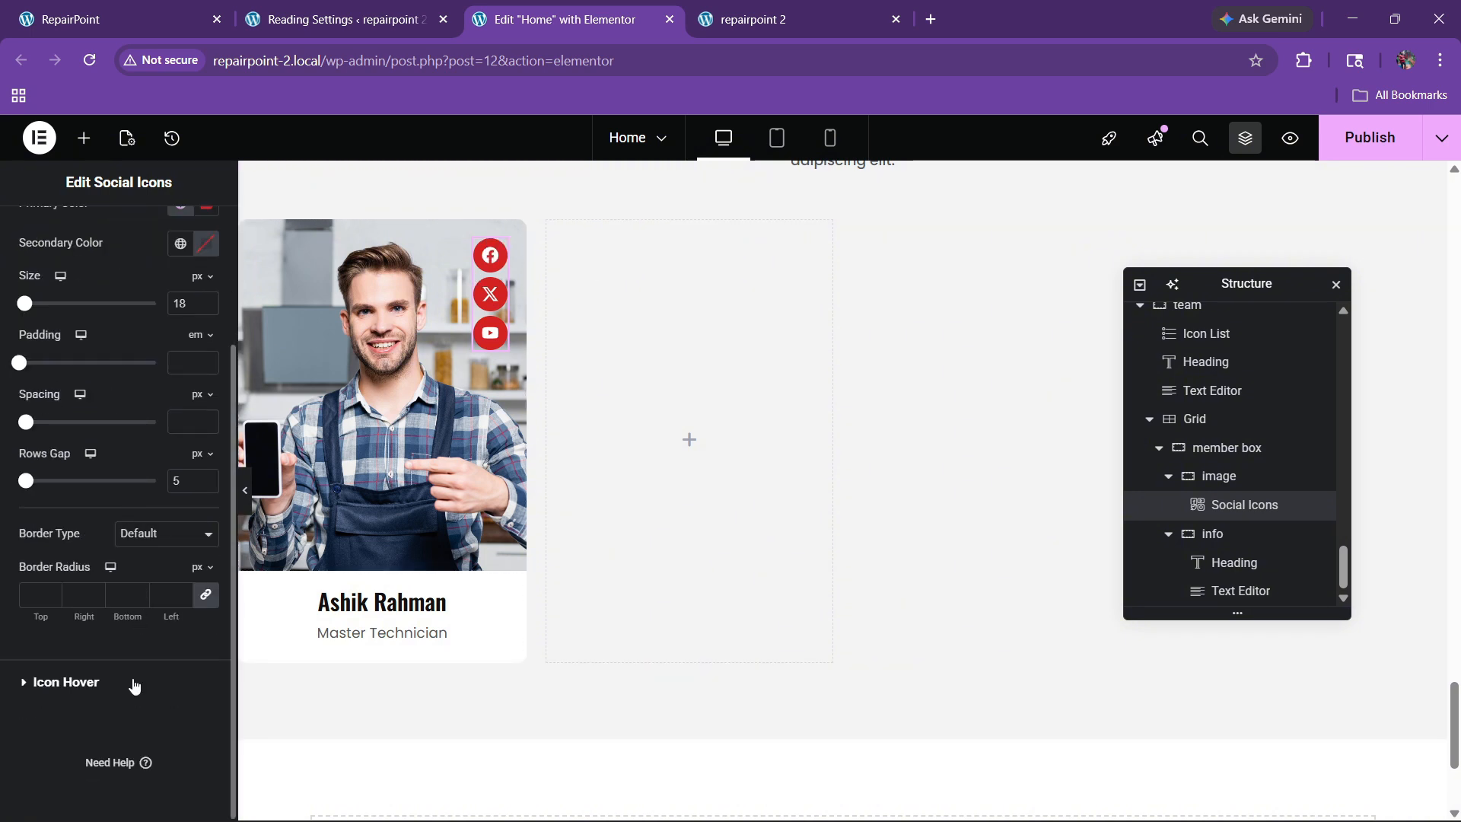
{"action": "left_click", "coordinate": [66, 682]}
{"action": "left_click", "coordinate": [180, 389]}
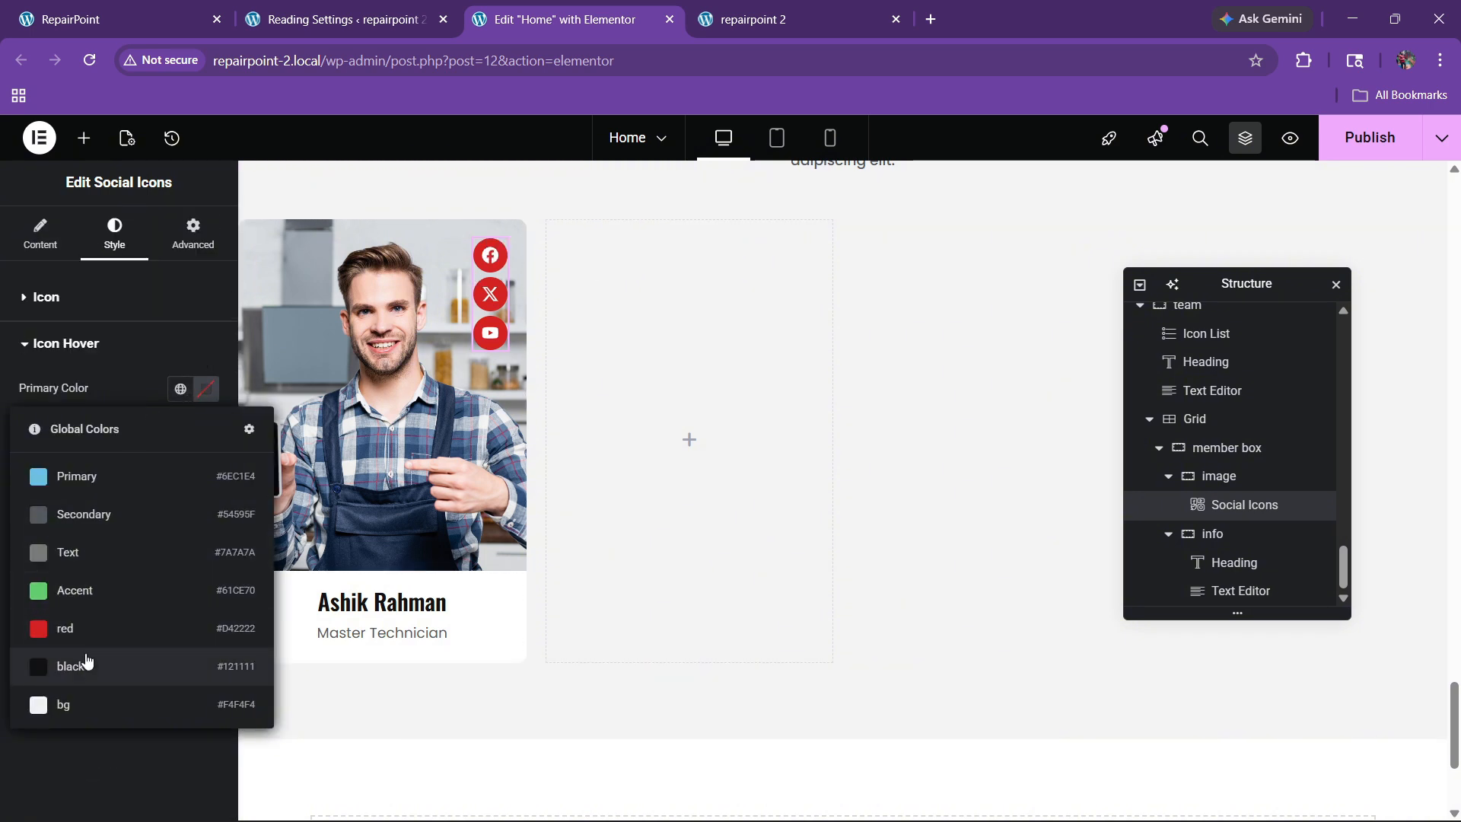
{"action": "left_click", "coordinate": [88, 658]}
{"action": "left_click", "coordinate": [209, 440]}
{"action": "left_click", "coordinate": [97, 506]}
{"action": "left_click", "coordinate": [74, 546]}
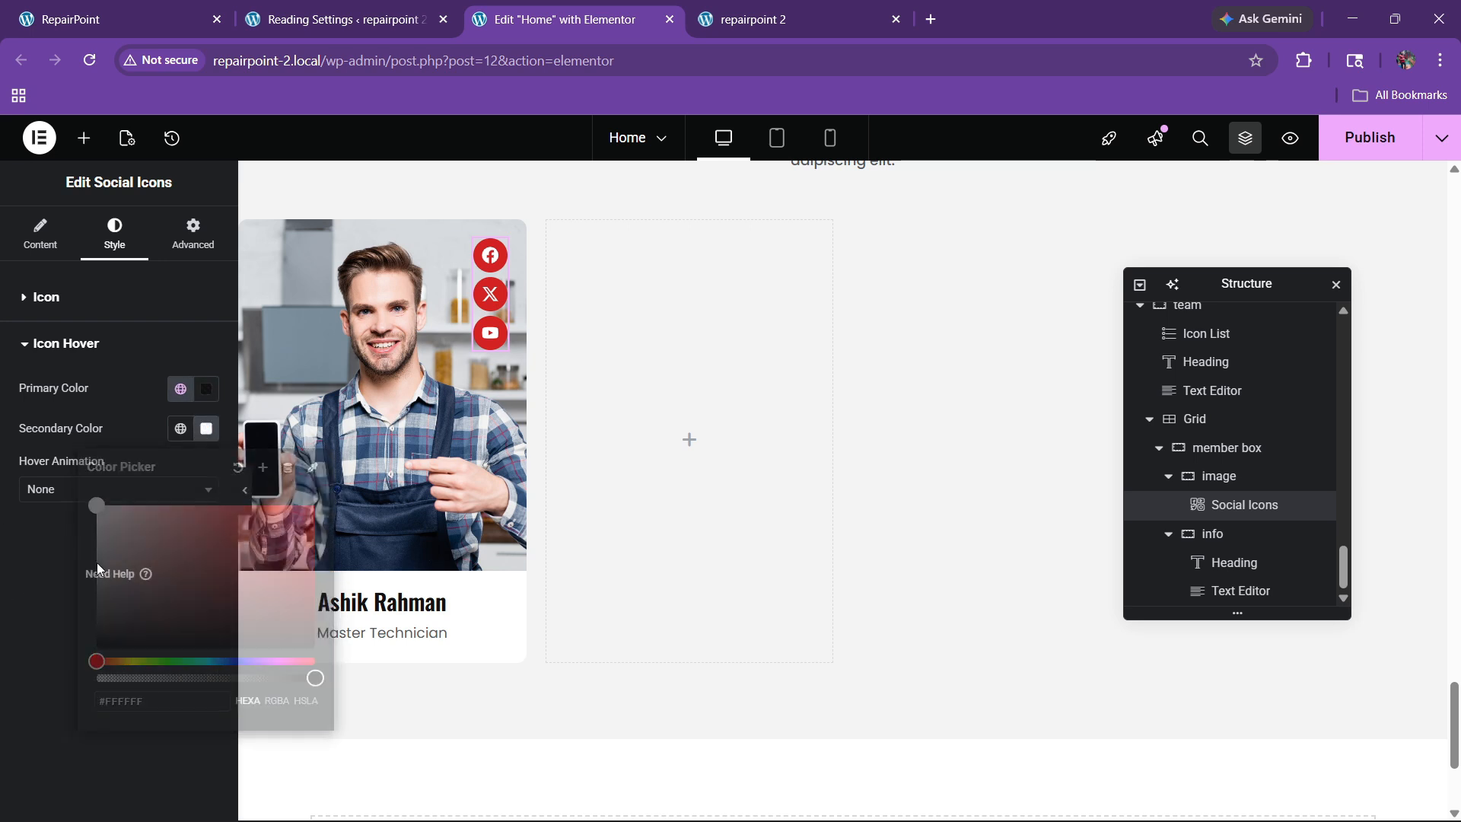
Step: Set the icons' hover animation to Bob
{"action": "left_click", "coordinate": [120, 489]}
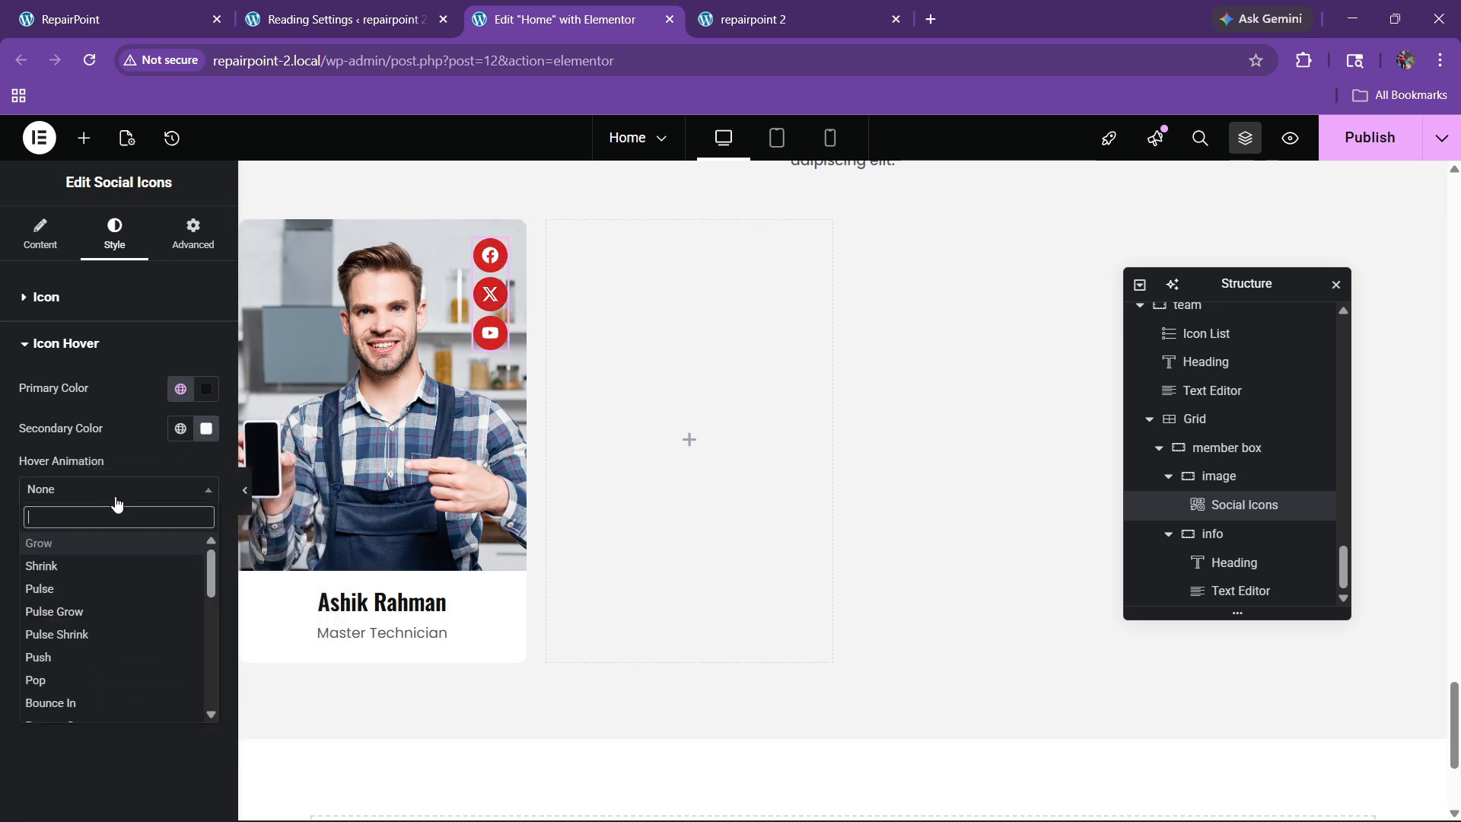
{"action": "scroll", "coordinate": [59, 683], "scroll_direction": "down", "scroll_amount": 1}
{"action": "scroll", "coordinate": [59, 669], "scroll_direction": "down", "scroll_amount": 1}
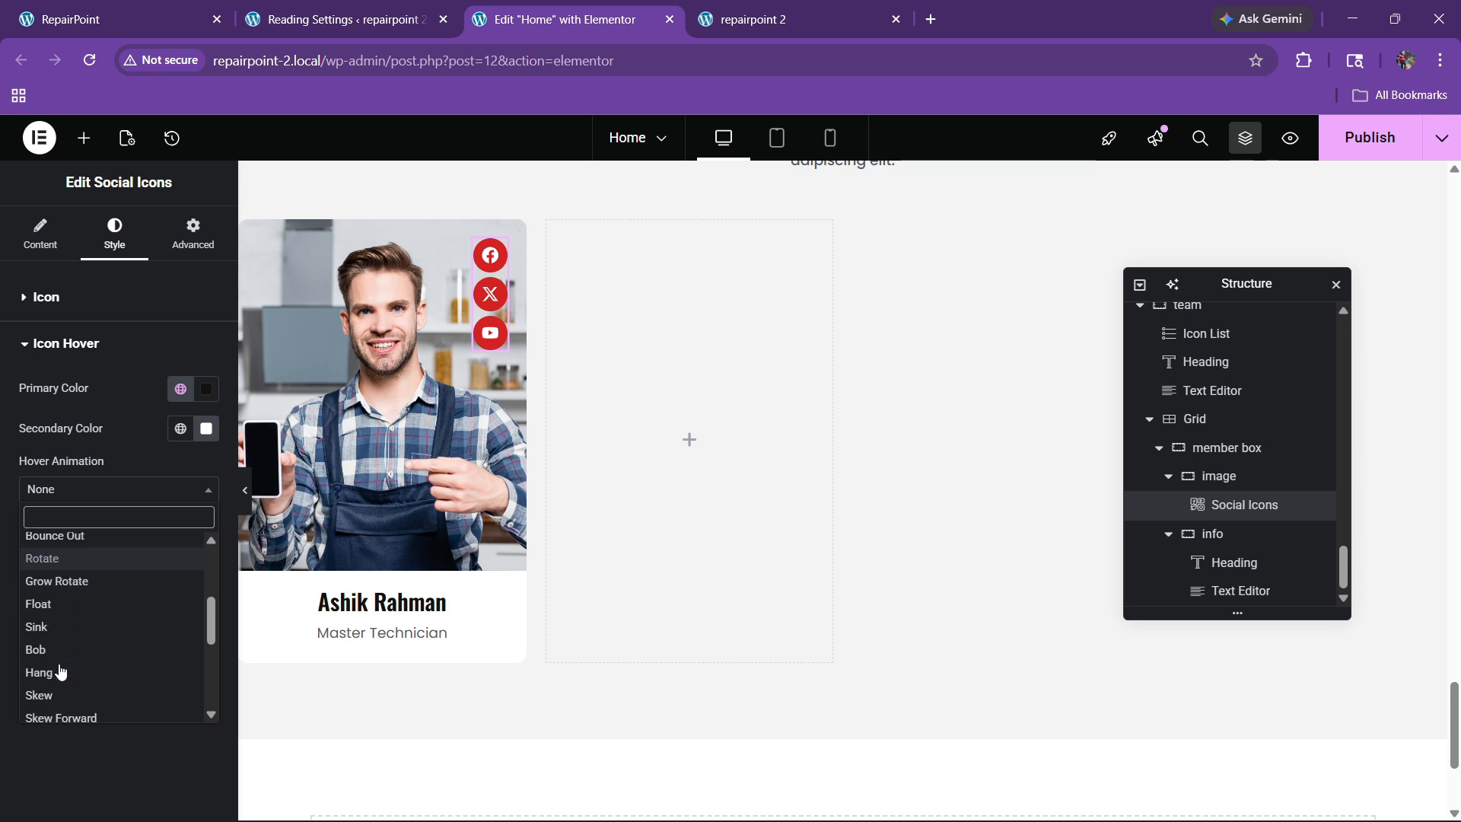
{"action": "left_click", "coordinate": [56, 630]}
{"action": "left_click", "coordinate": [65, 489]}
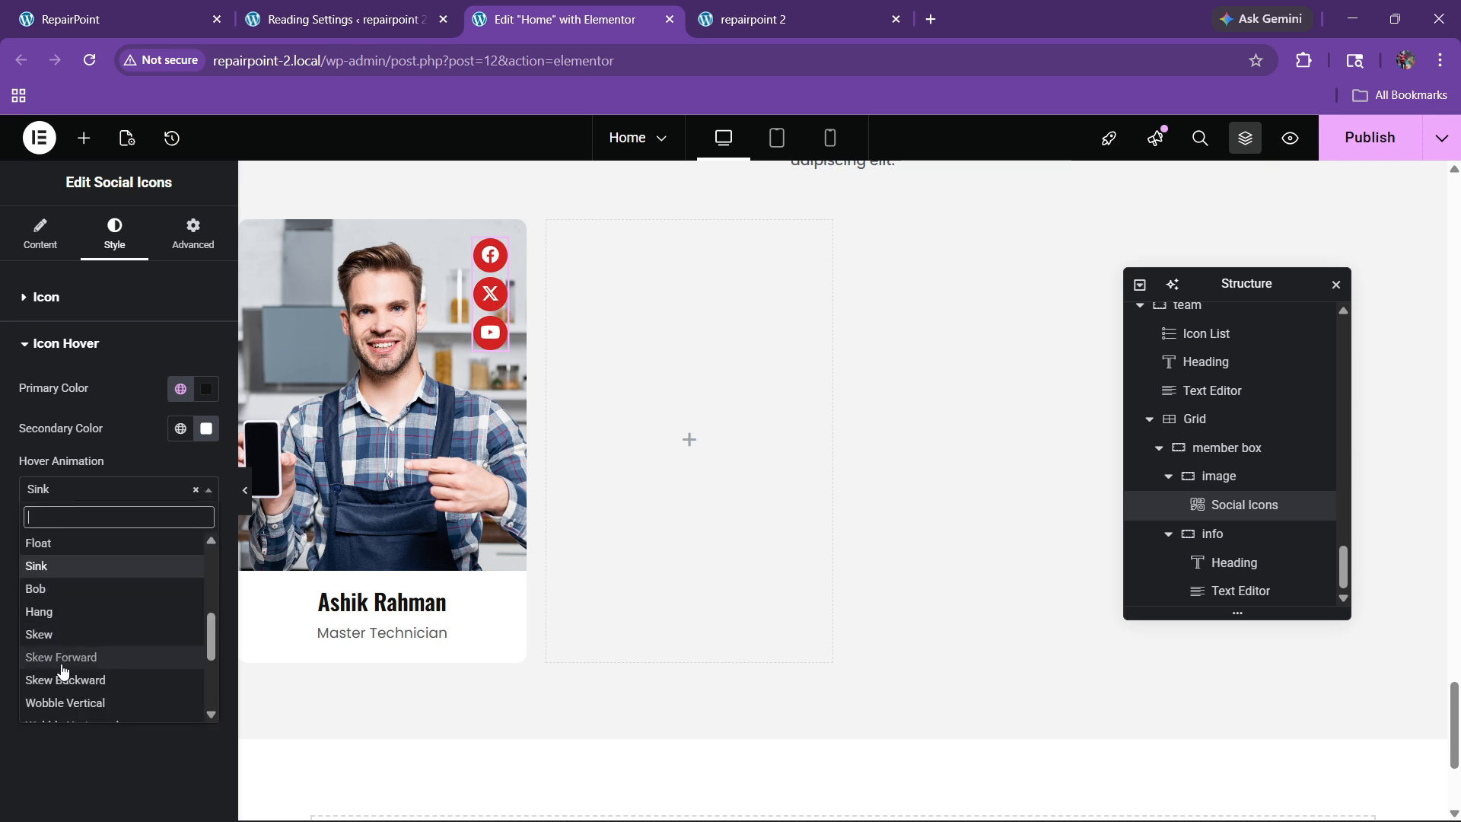
{"action": "left_click", "coordinate": [60, 587]}
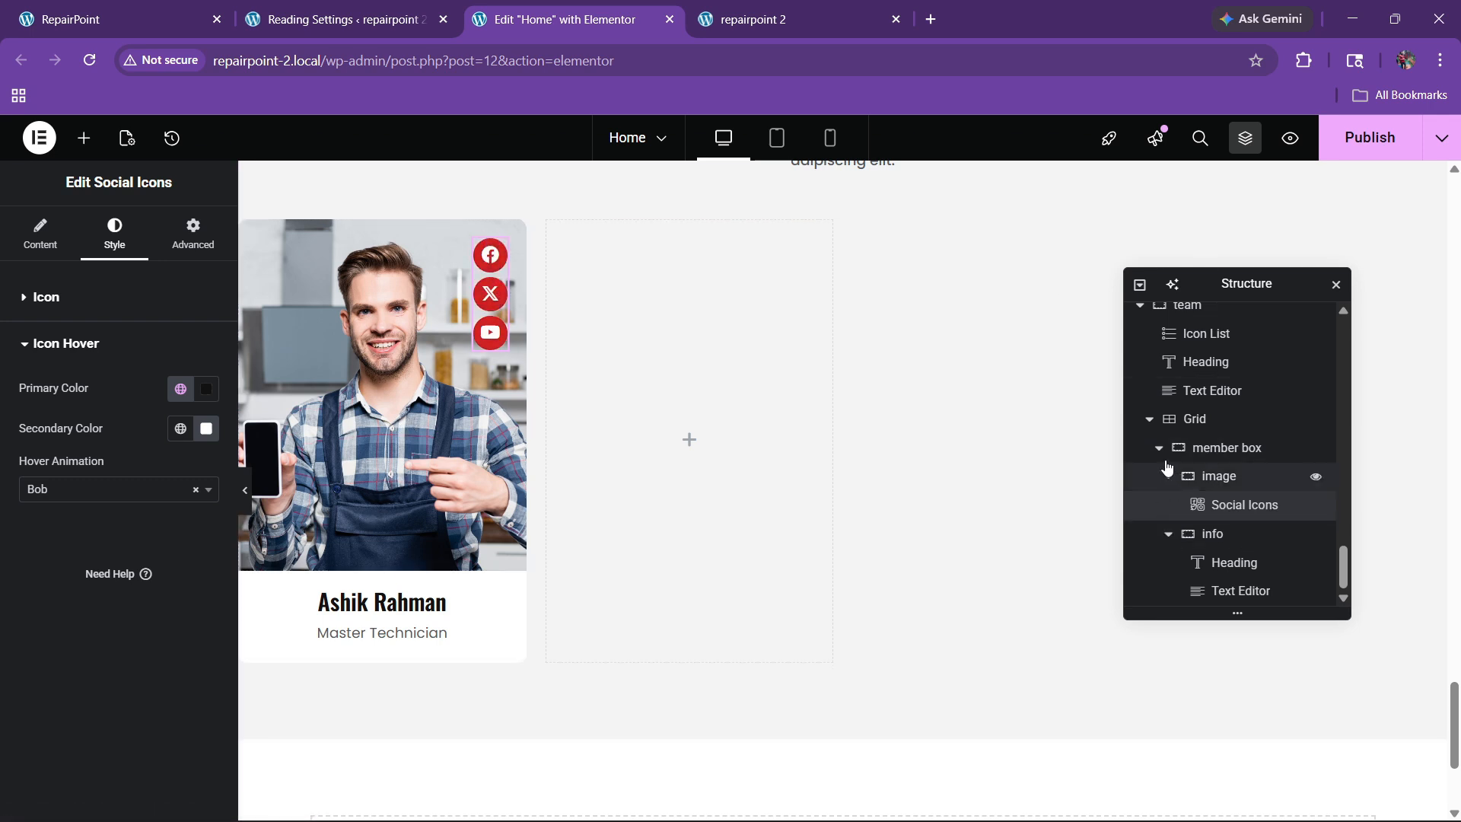
Step: Duplicate the member box three times from the Structure panel for four cards
{"action": "scroll", "coordinate": [1164, 458], "scroll_direction": "up", "scroll_amount": 1}
{"action": "scroll", "coordinate": [1164, 459], "scroll_direction": "up", "scroll_amount": 2}
{"action": "left_click", "coordinate": [1217, 591]}
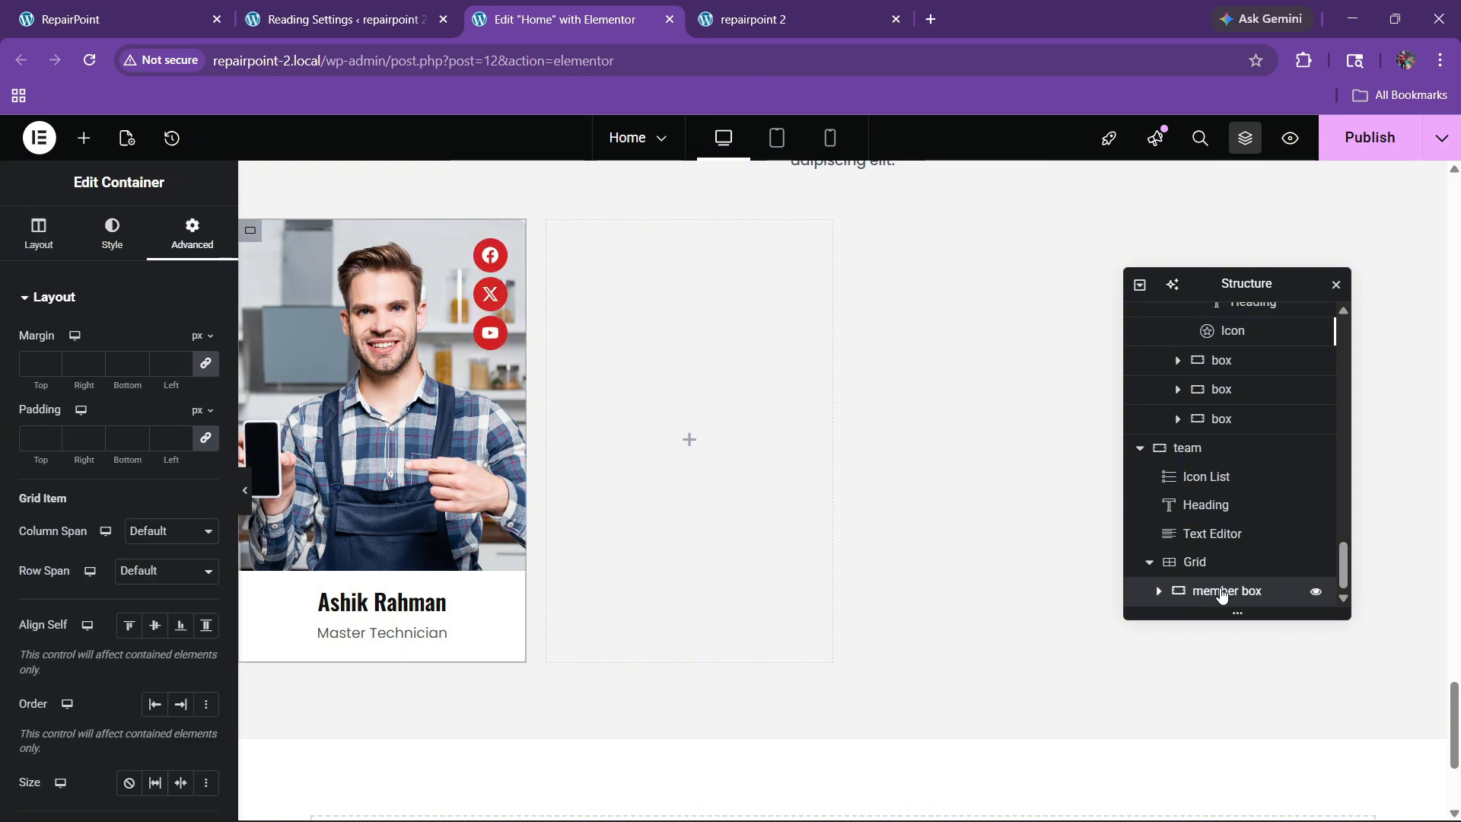
{"action": "right_click", "coordinate": [1217, 590]}
{"action": "left_click", "coordinate": [1266, 324]}
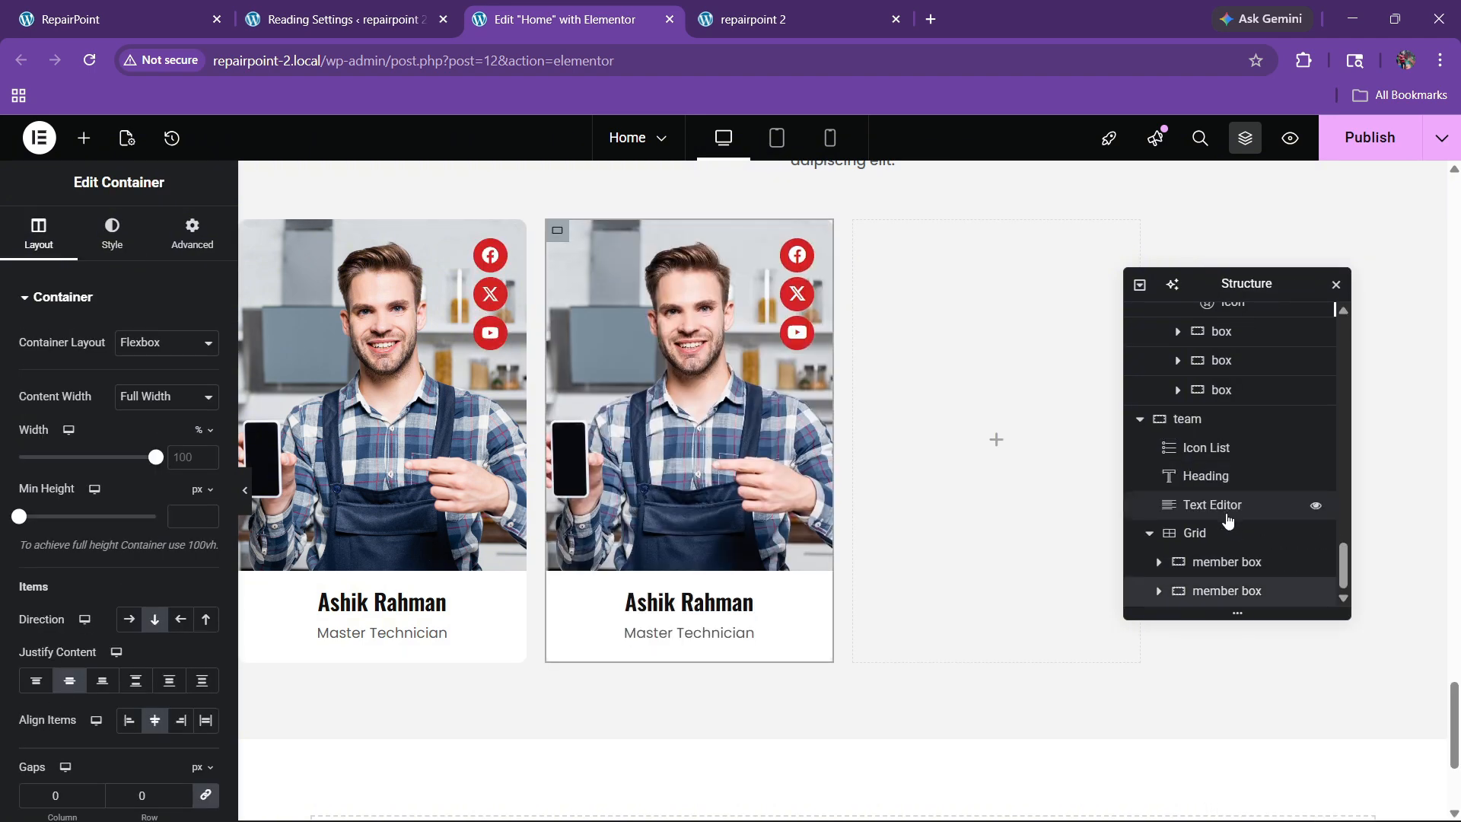
{"action": "right_click", "coordinate": [1217, 591]}
{"action": "left_click", "coordinate": [1255, 325]}
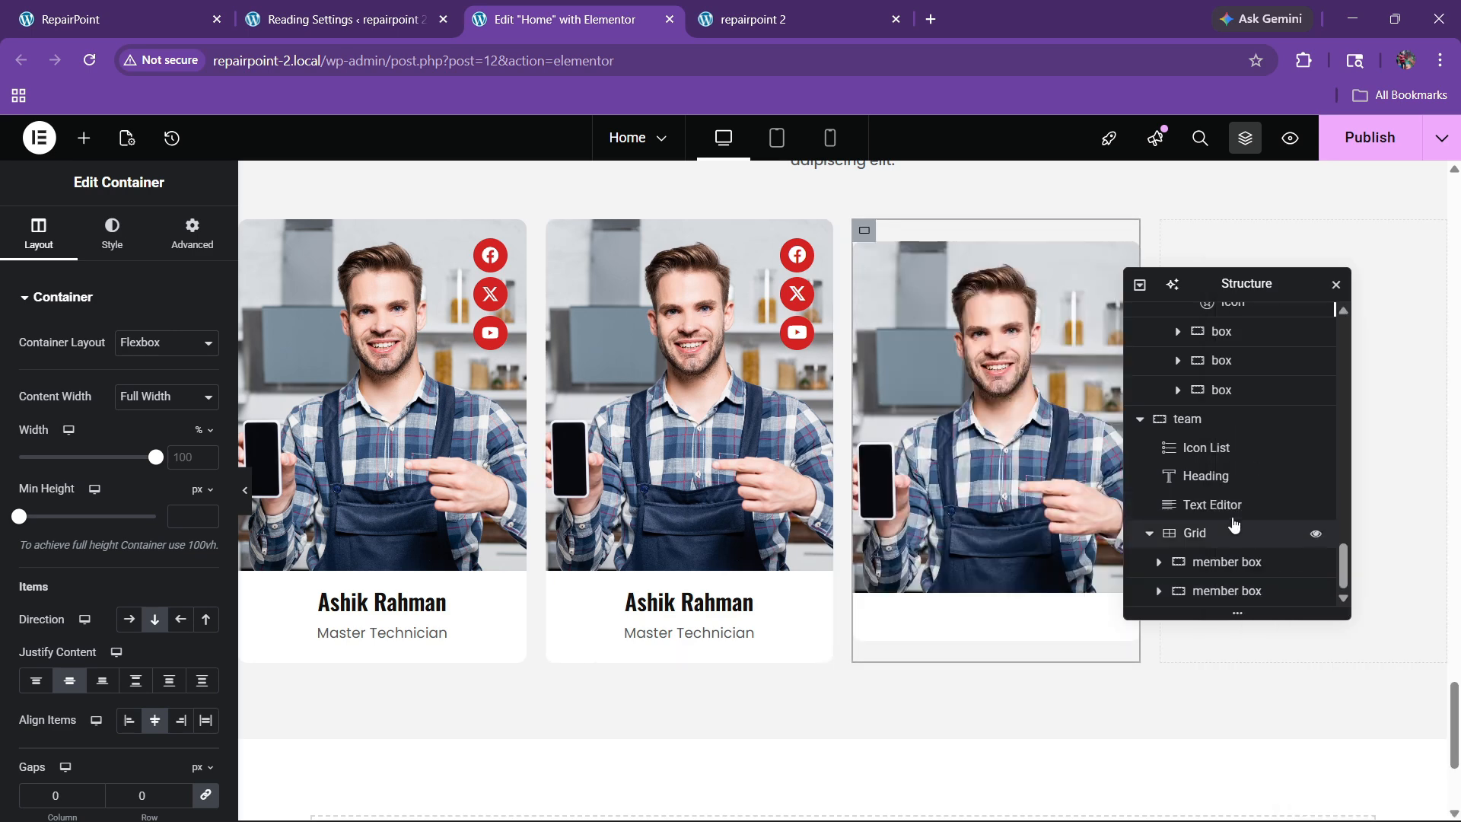
{"action": "right_click", "coordinate": [1216, 591]}
{"action": "left_click", "coordinate": [1263, 323]}
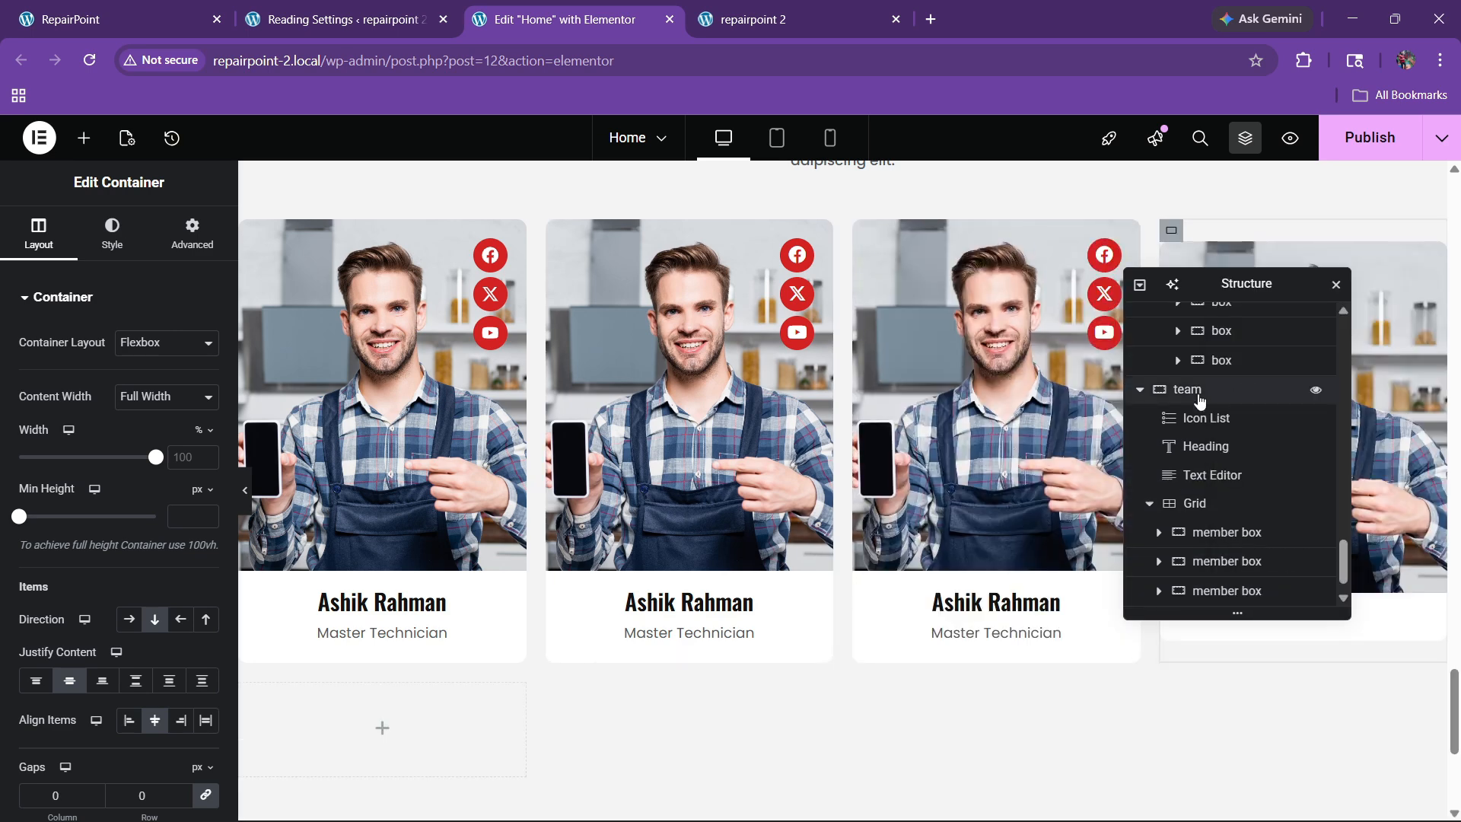